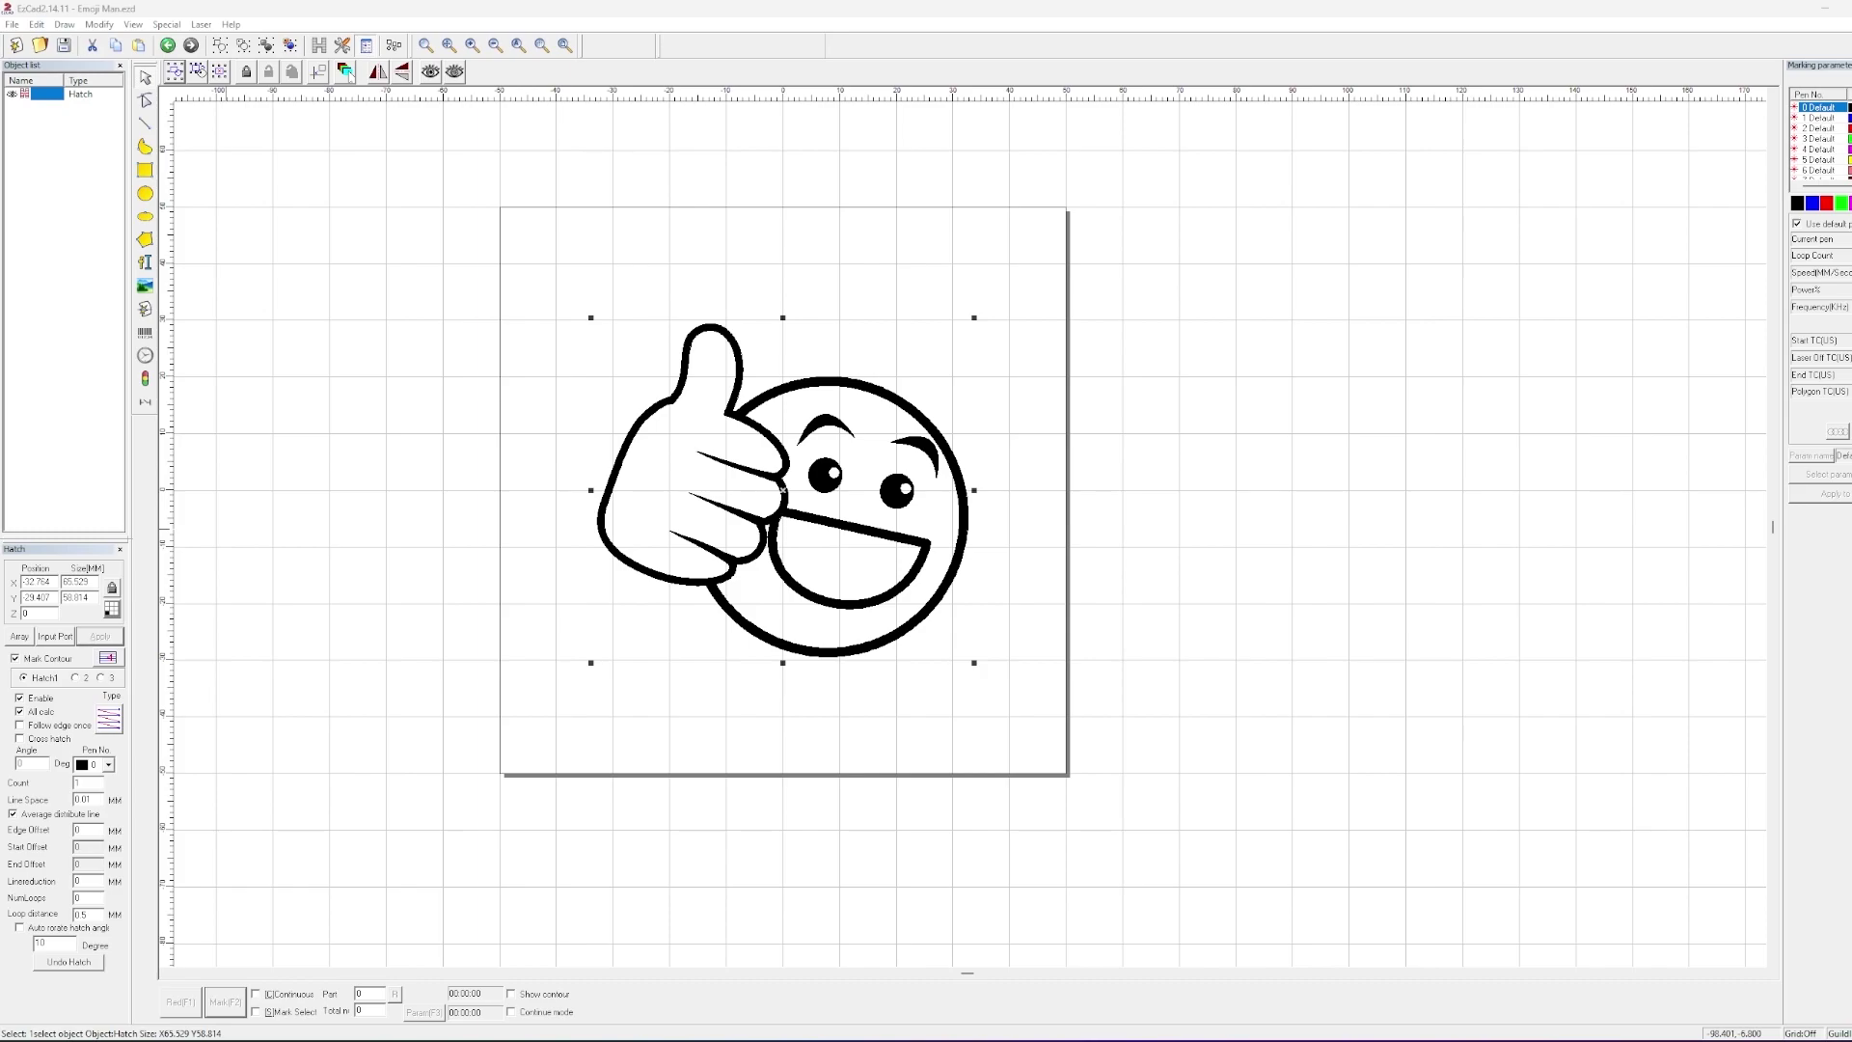
- Reduce the EzCad2 window to a smaller size and move it aside to expose the desktop files
{"action": "left_click", "coordinate": [1035, 696]}
{"action": "left_click_drag", "start_coordinate": [1038, 701], "coordinate": [592, 132]}
{"action": "key", "text": "super+Down"}
{"action": "left_click_drag", "start_coordinate": [905, 154], "coordinate": [1040, 159]}
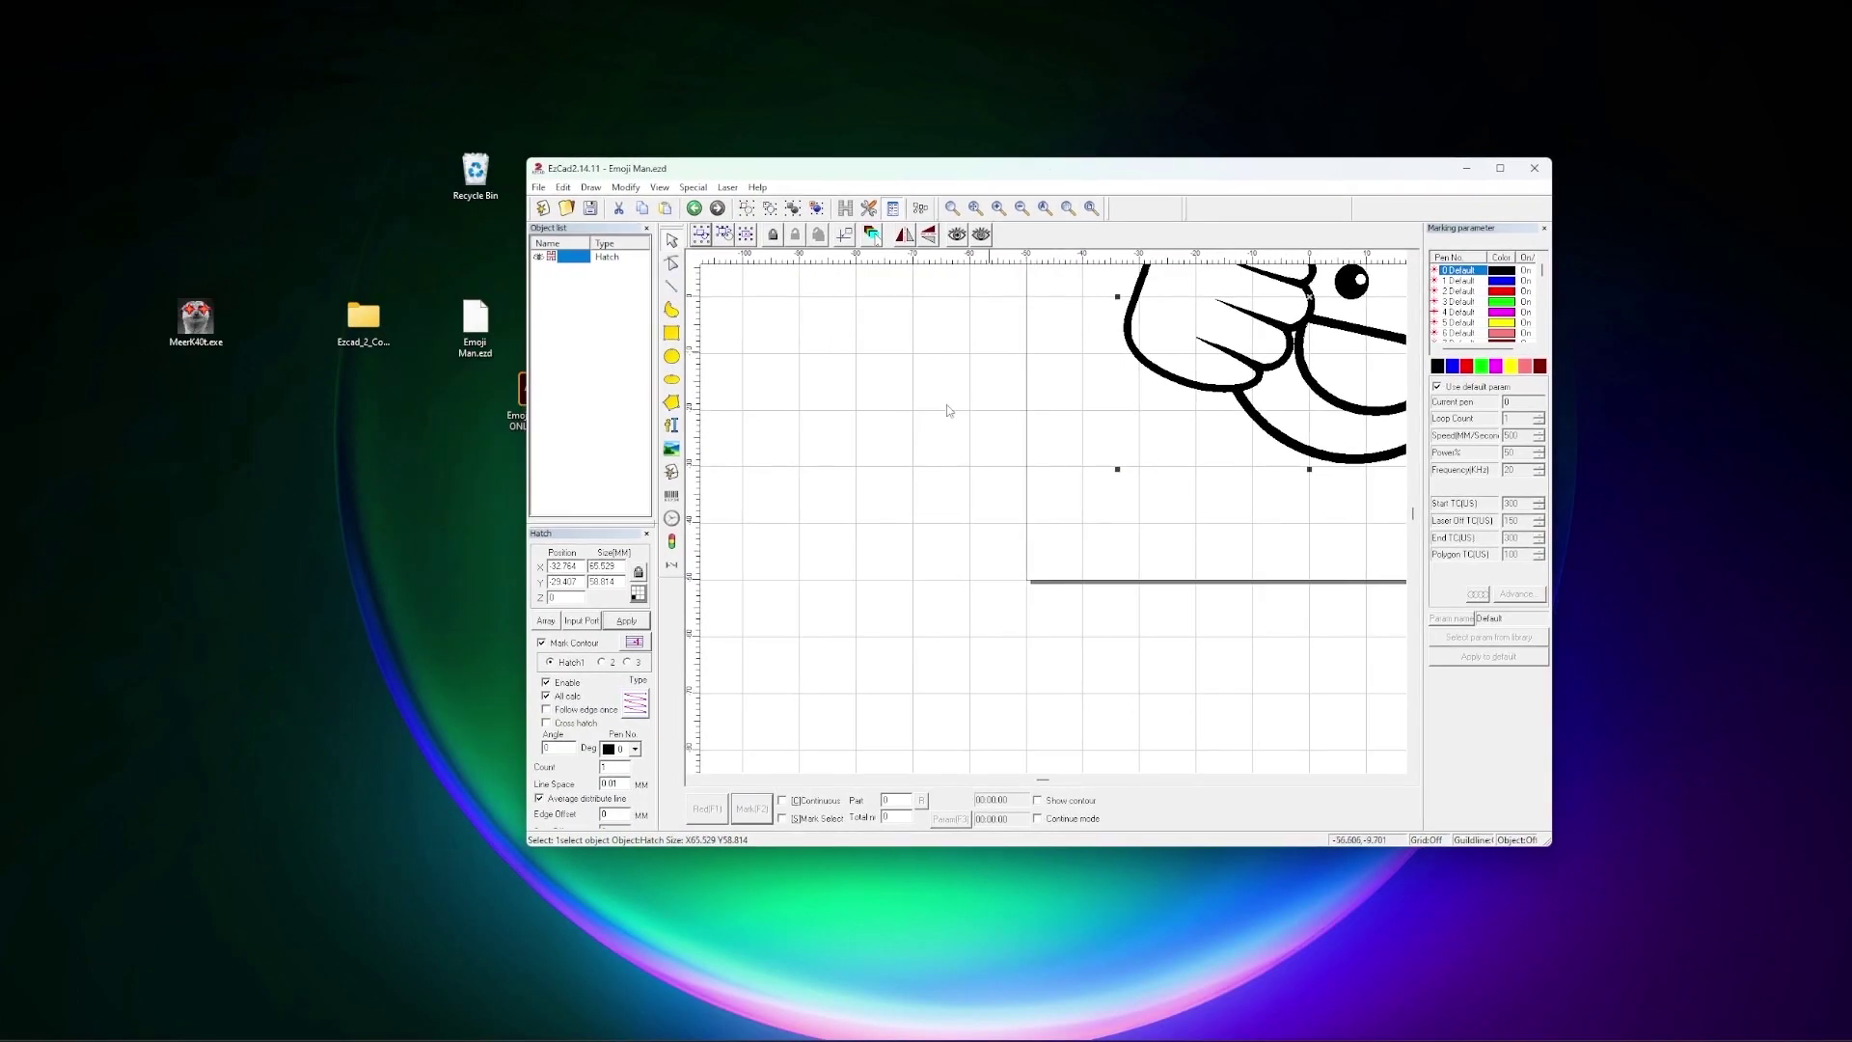
{"action": "left_click_drag", "start_coordinate": [868, 167], "coordinate": [1019, 168]}
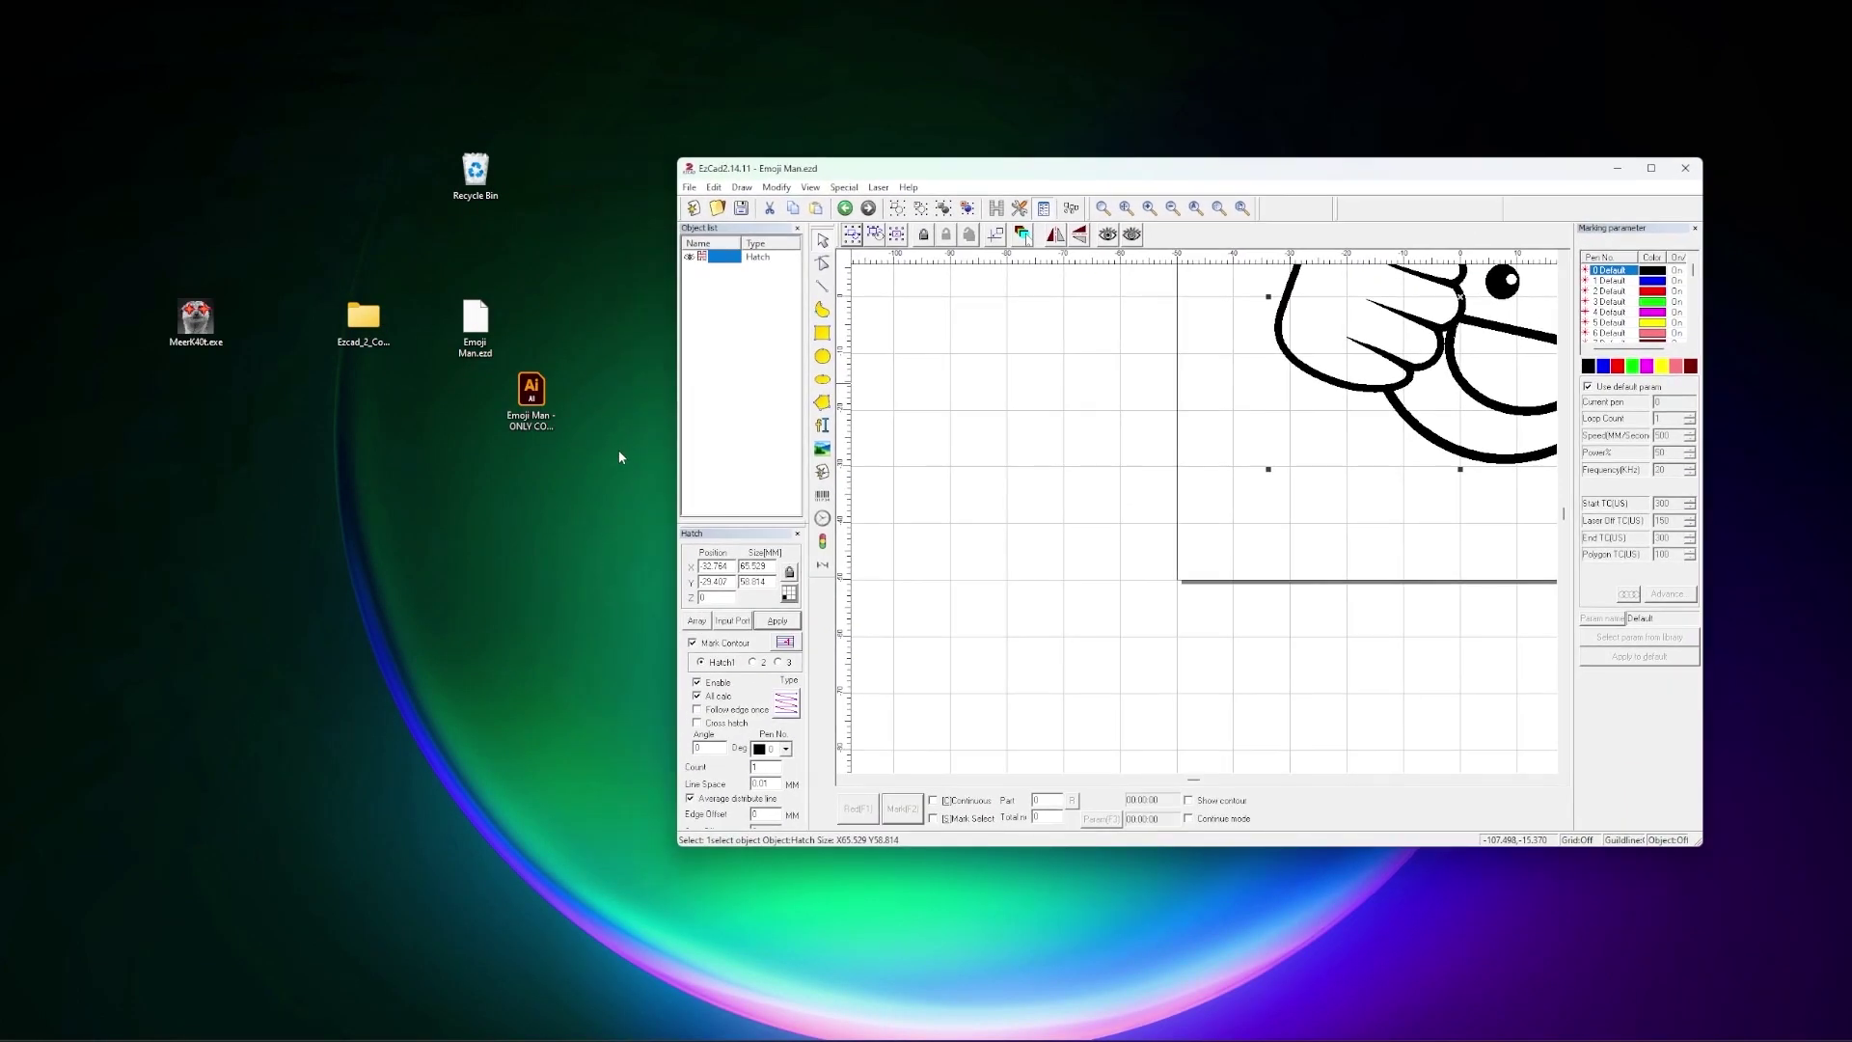
- Remove the file Emoji Man - ONLY COPY.ai from the desktop, keeping Emoji Man.ezd
{"action": "left_click", "coordinate": [531, 395]}
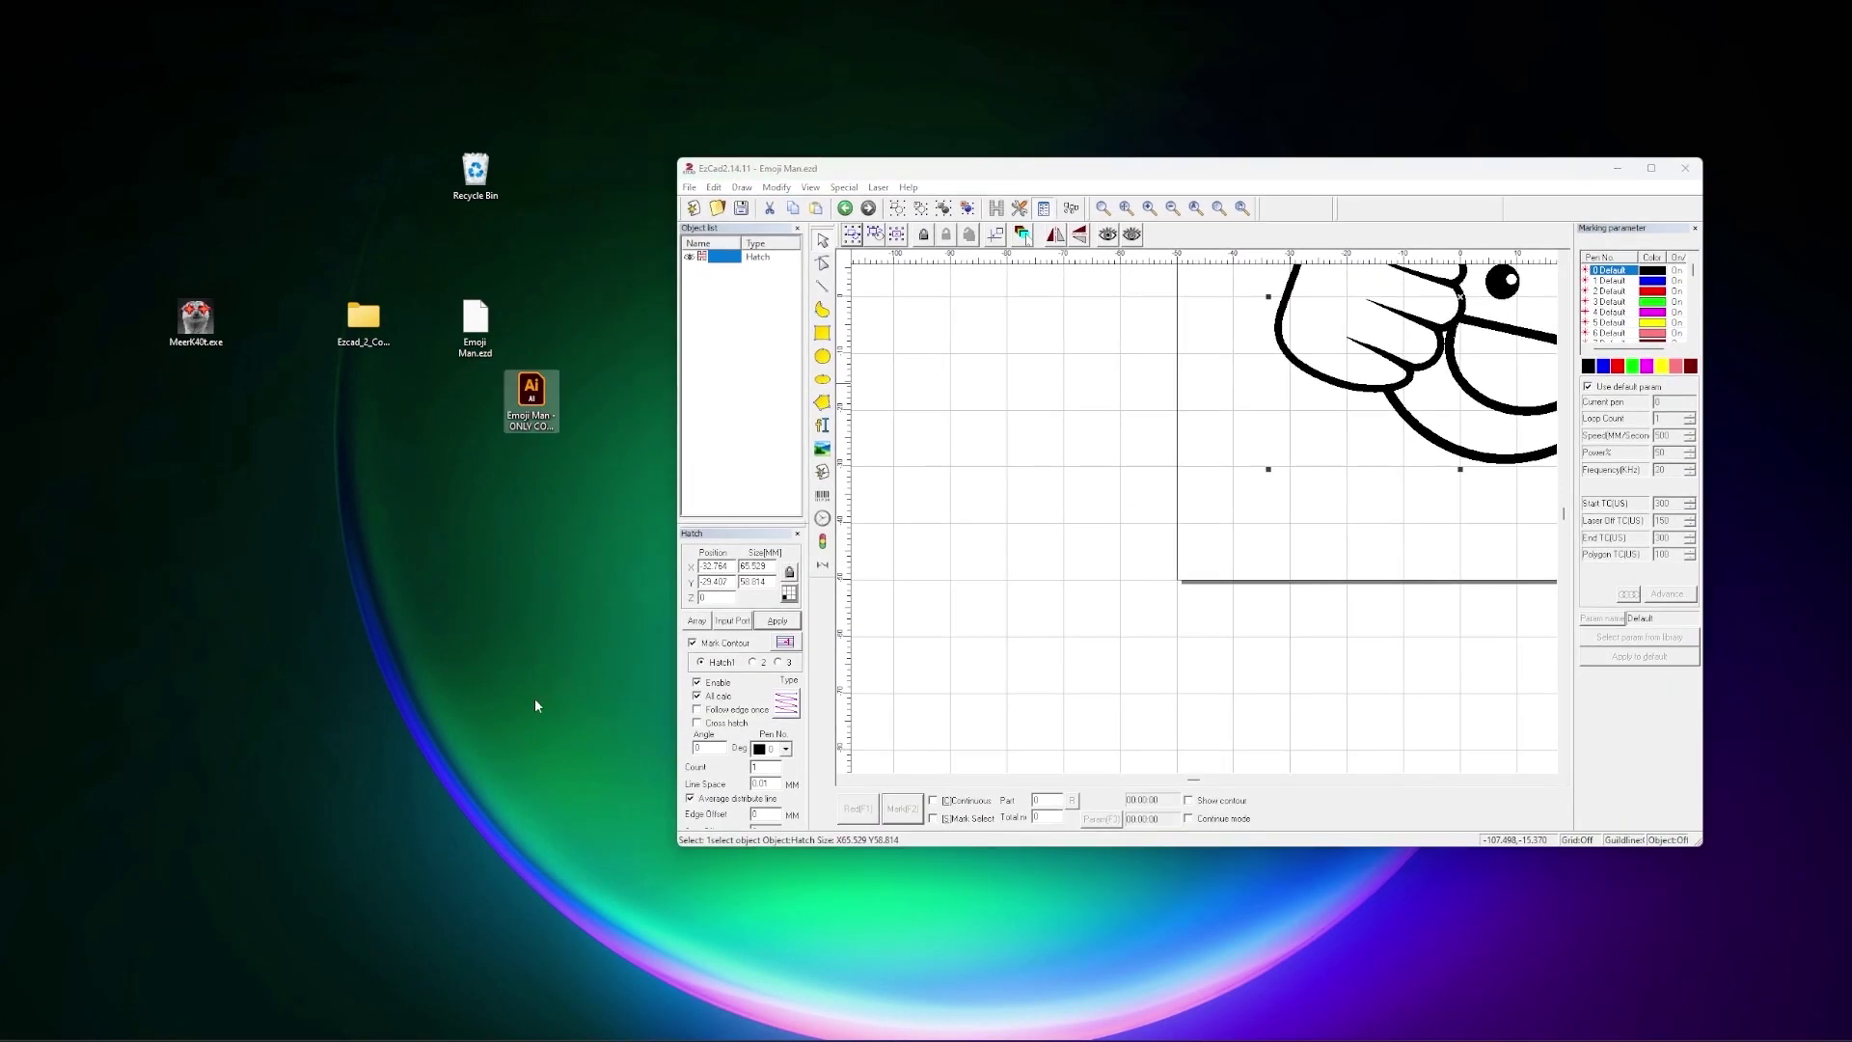
{"action": "left_click", "coordinate": [507, 434]}
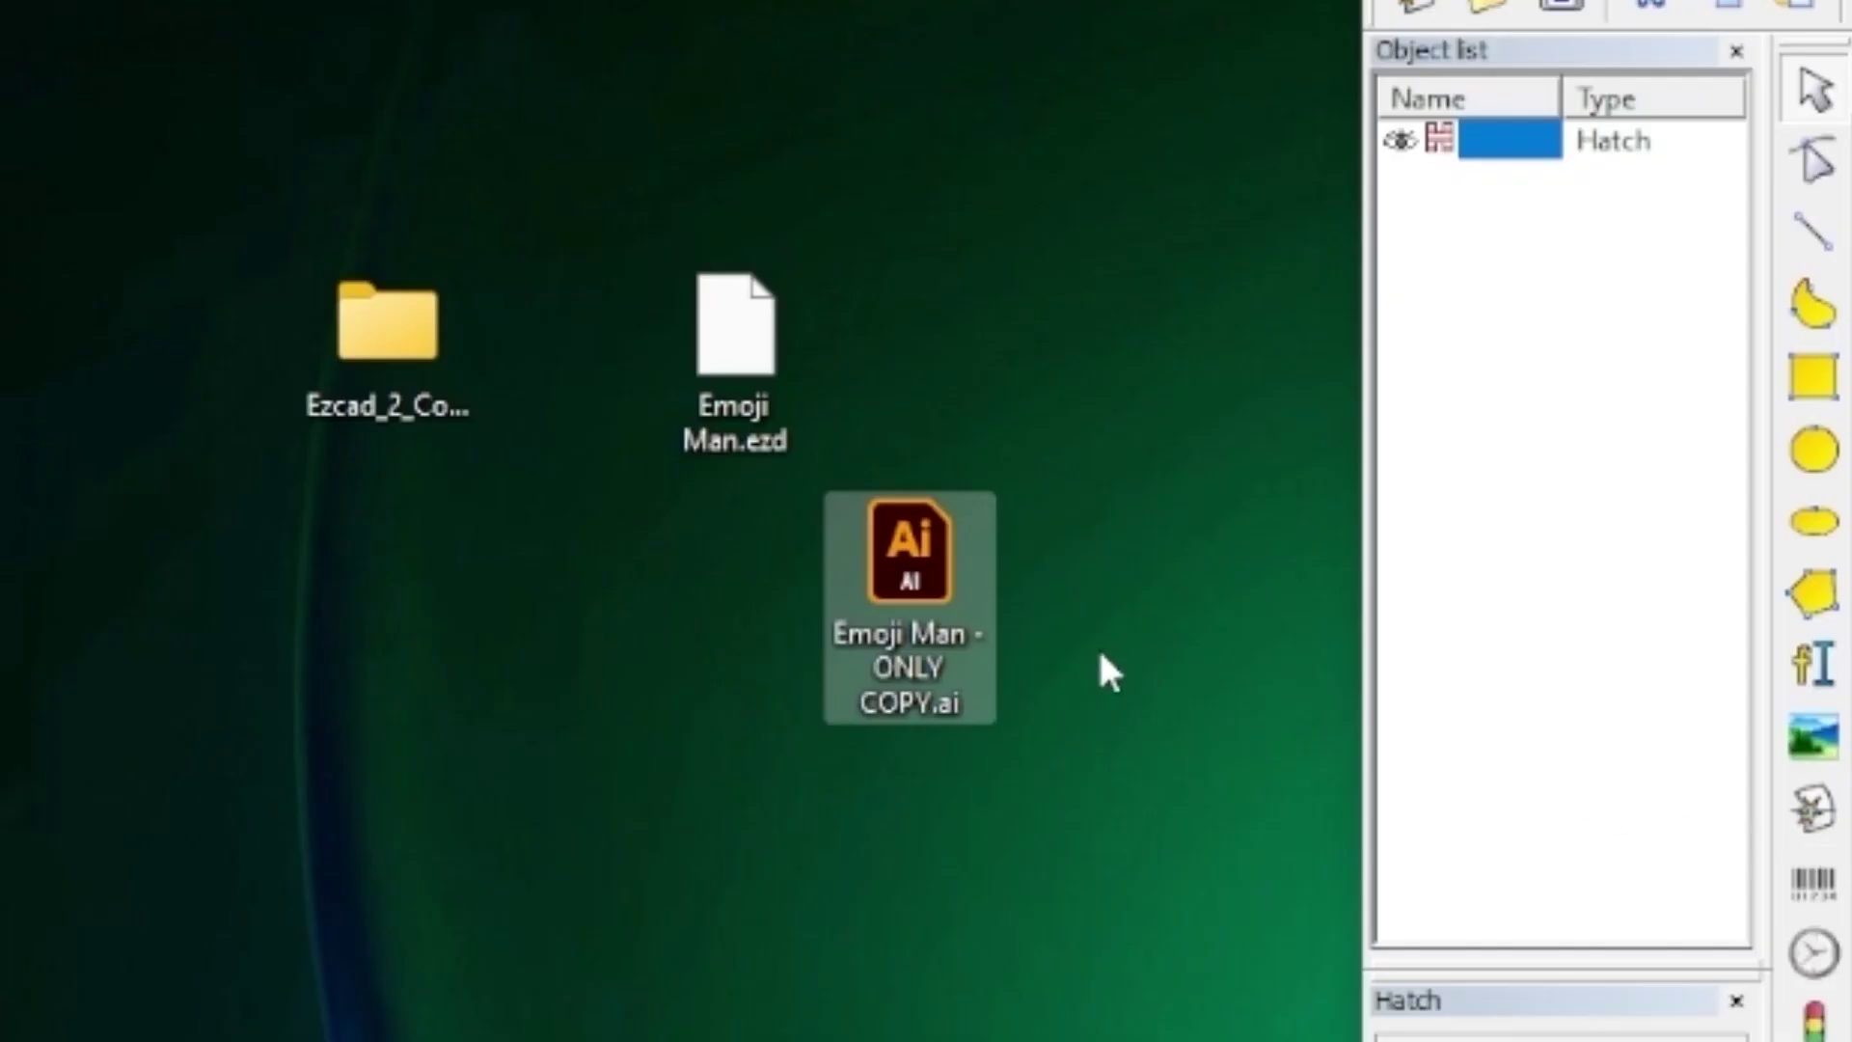
{"action": "left_click_drag", "start_coordinate": [546, 427], "coordinate": [560, 319]}
{"action": "left_click_drag", "start_coordinate": [990, 378], "coordinate": [762, 304]}
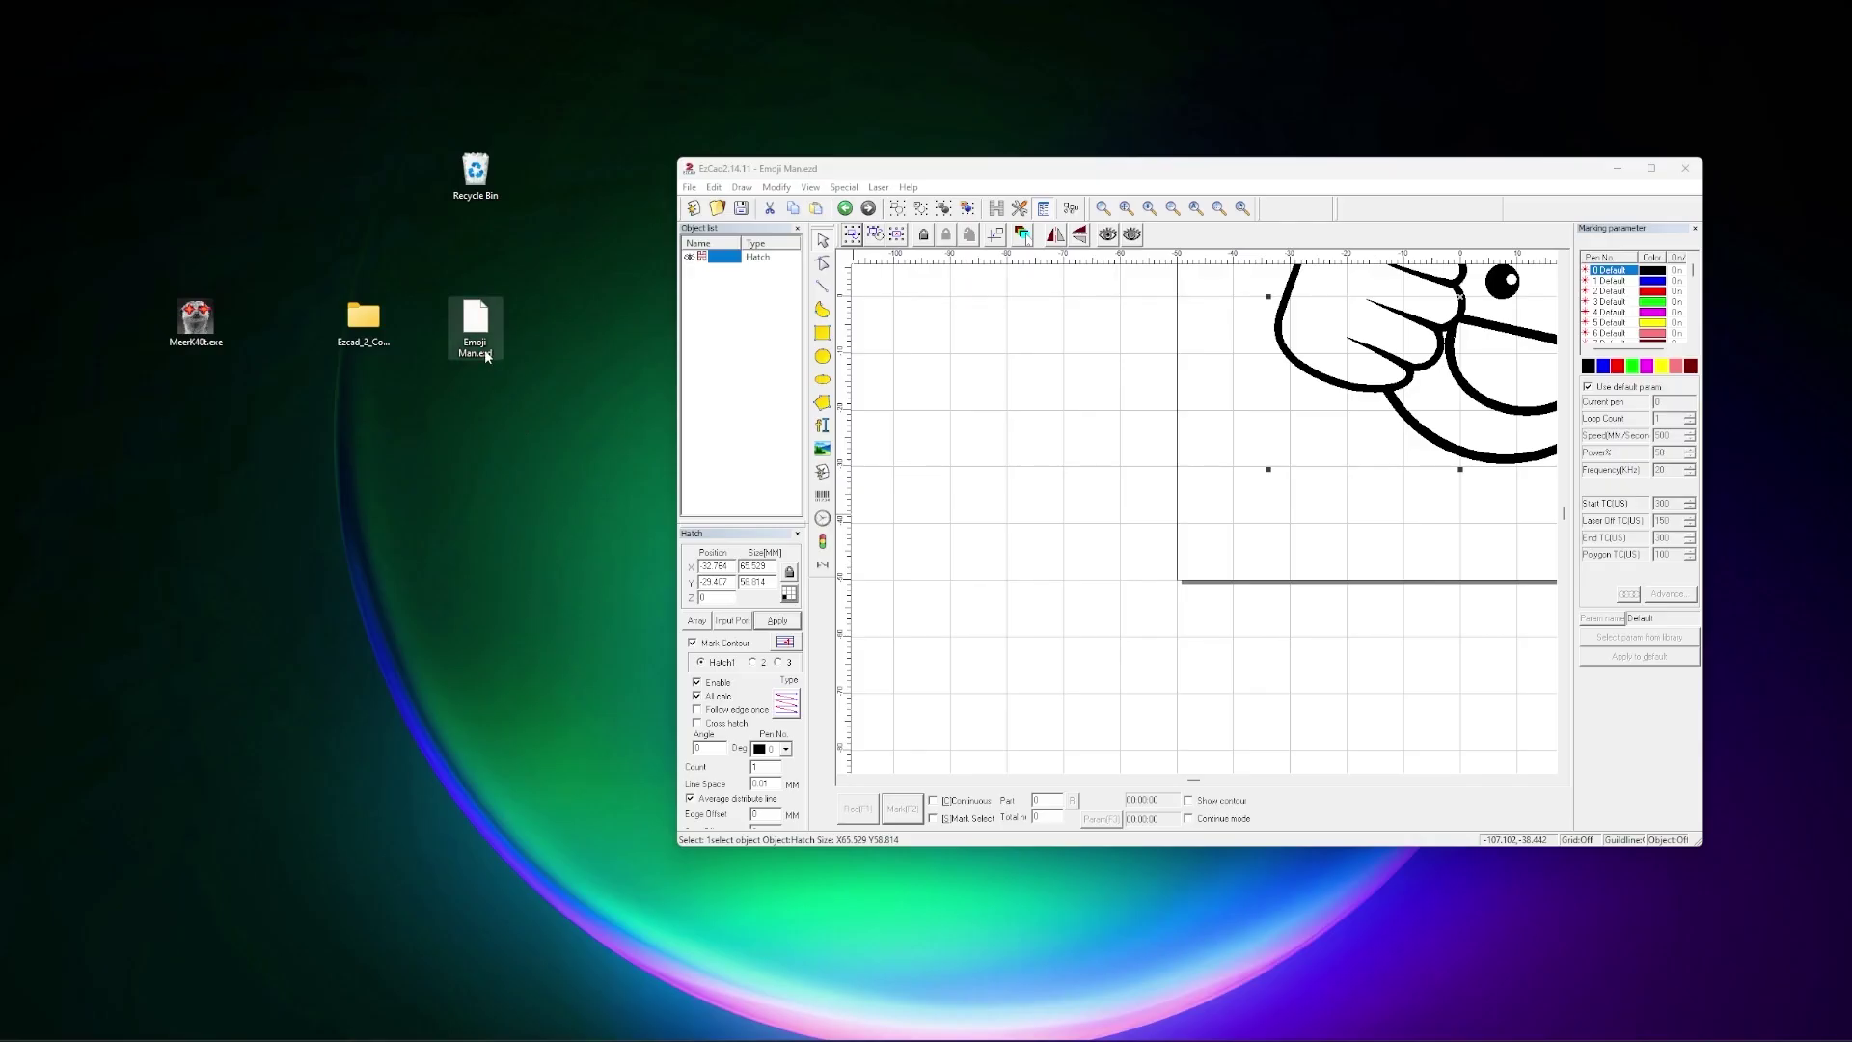
{"action": "left_click", "coordinate": [762, 885]}
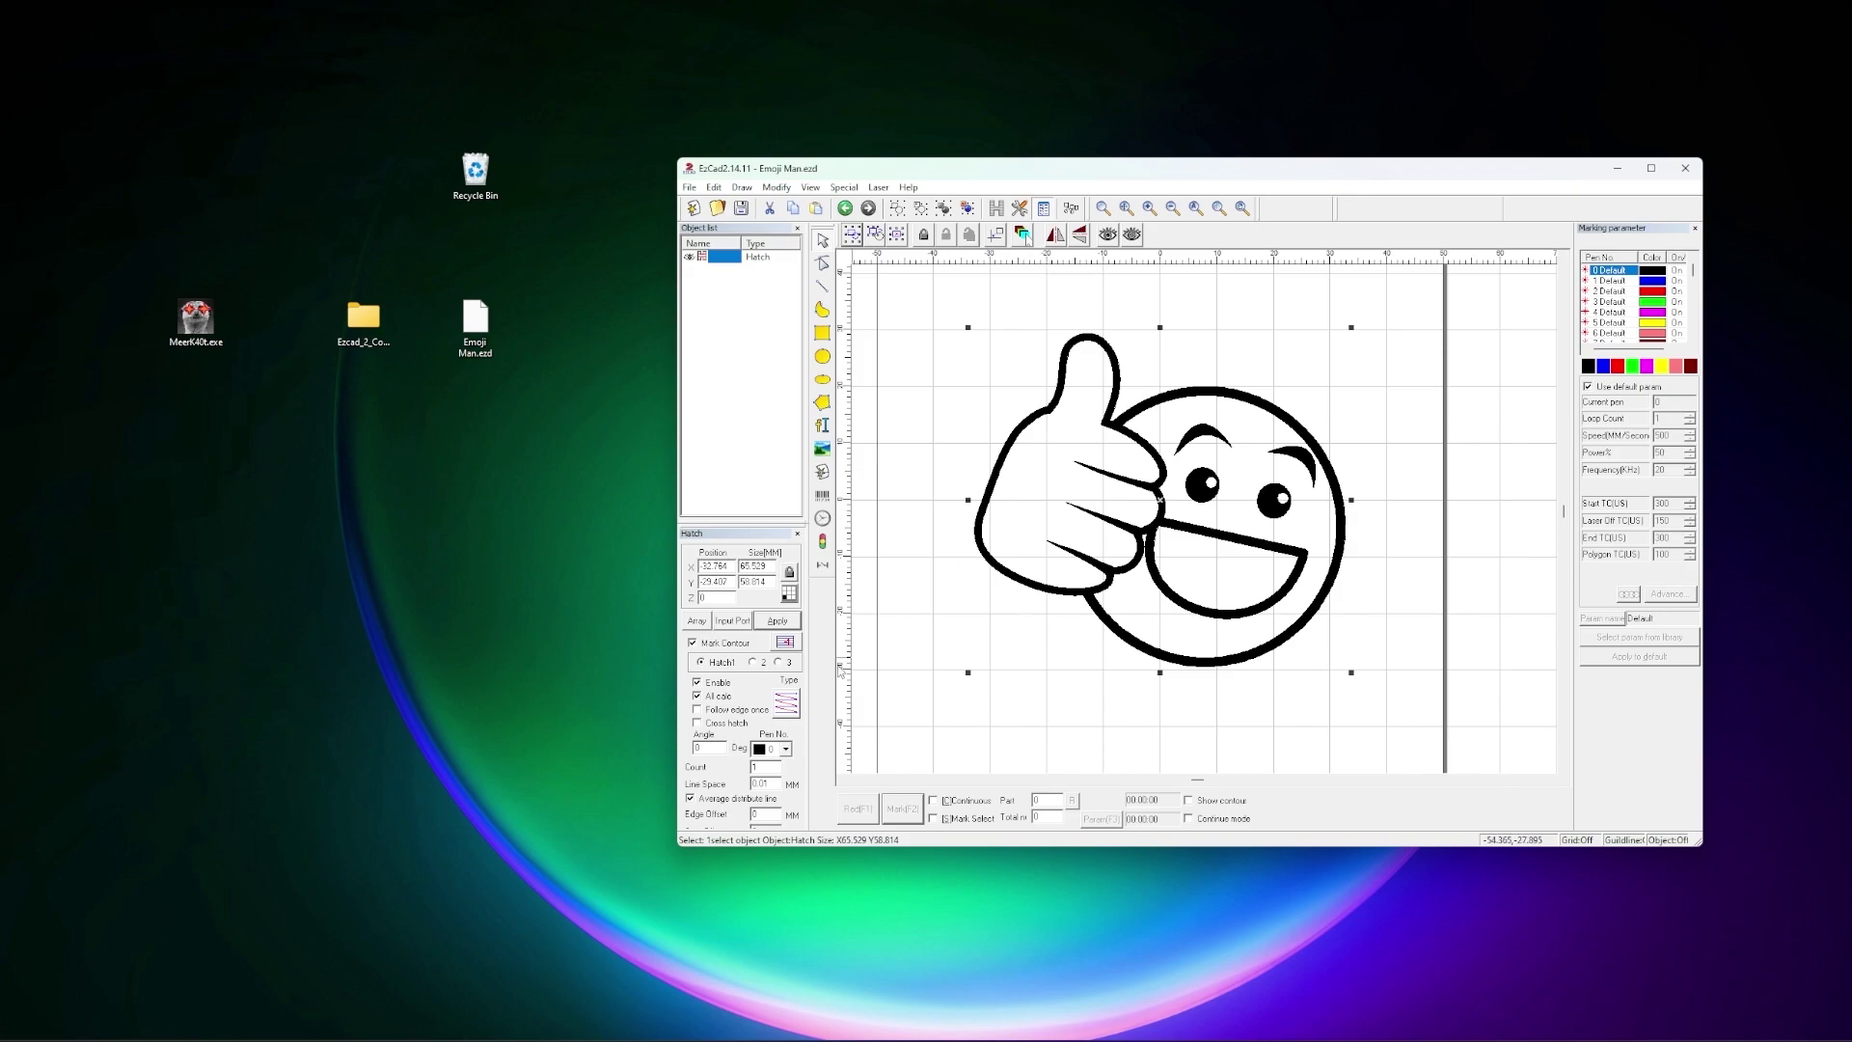
- Disable Hatch 1 on the emoji artwork and apply it to show only the outlines
{"action": "left_click", "coordinate": [724, 682]}
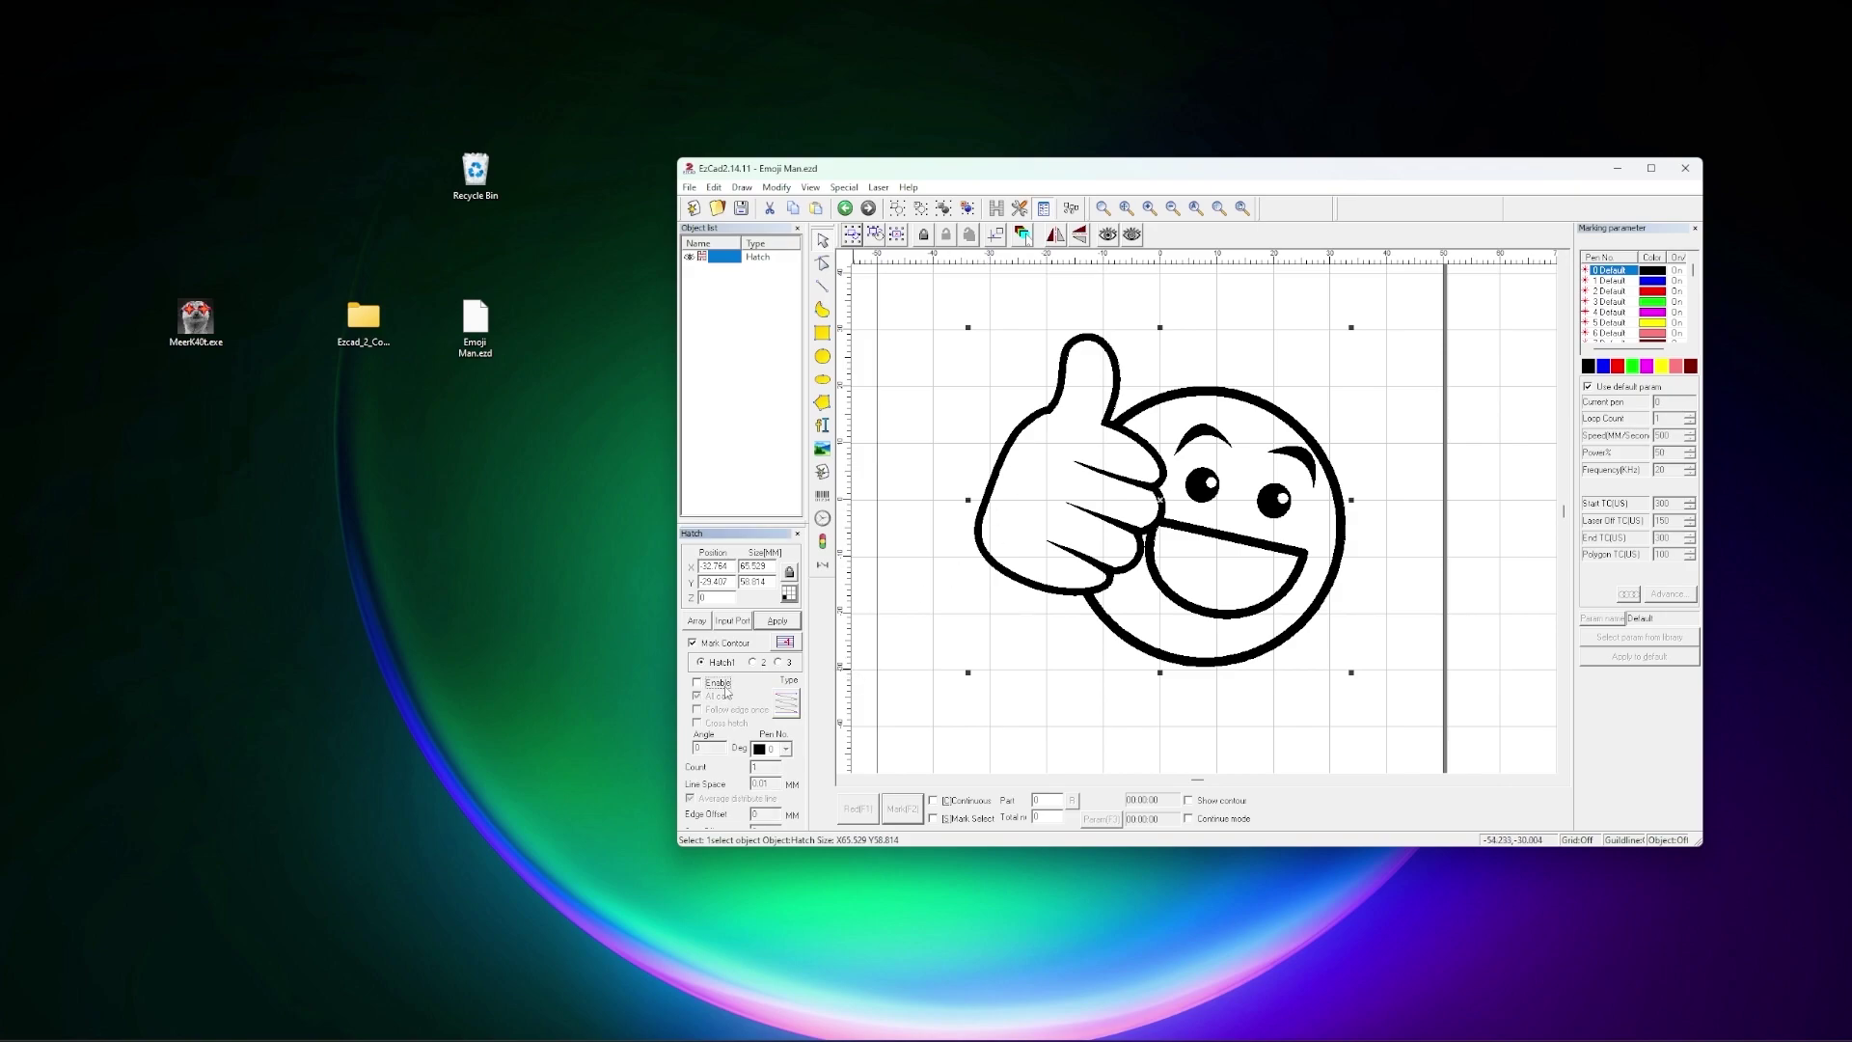
{"action": "left_click", "coordinate": [783, 623]}
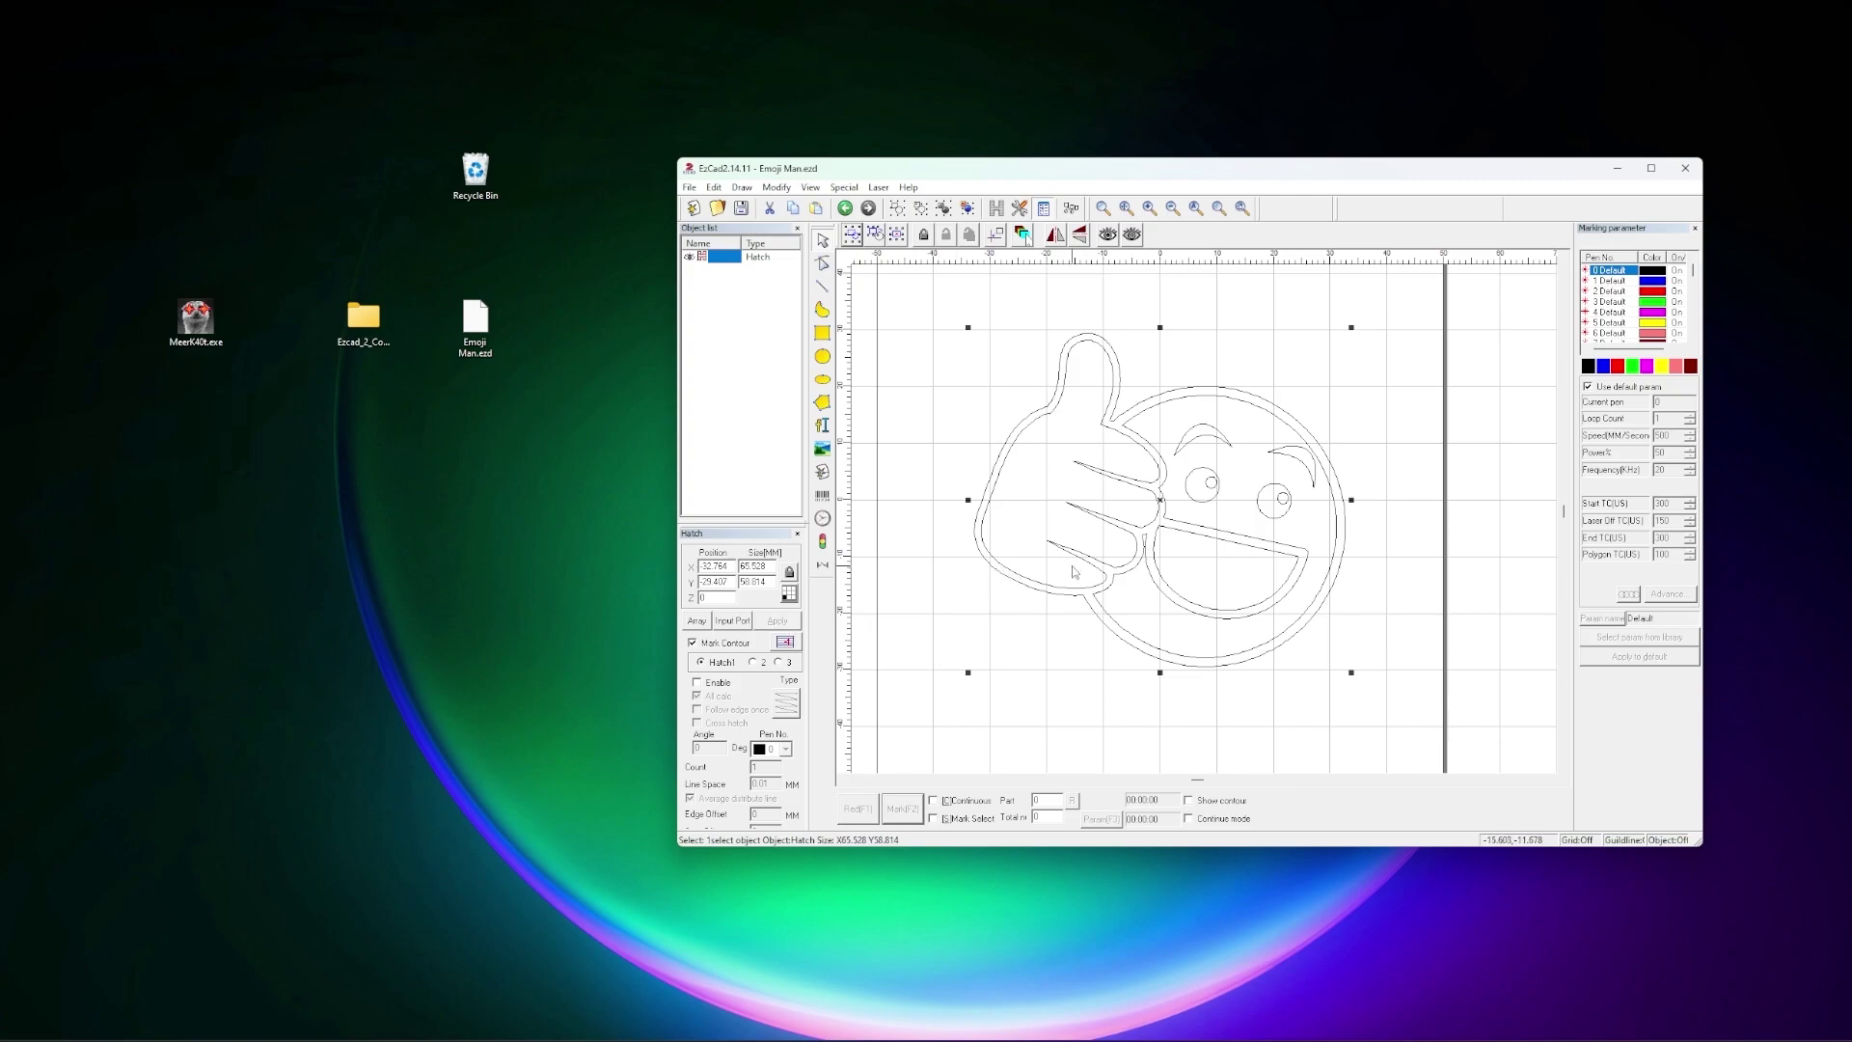
{"action": "middle_click_drag", "start_coordinate": [1080, 571], "coordinate": [1048, 551]}
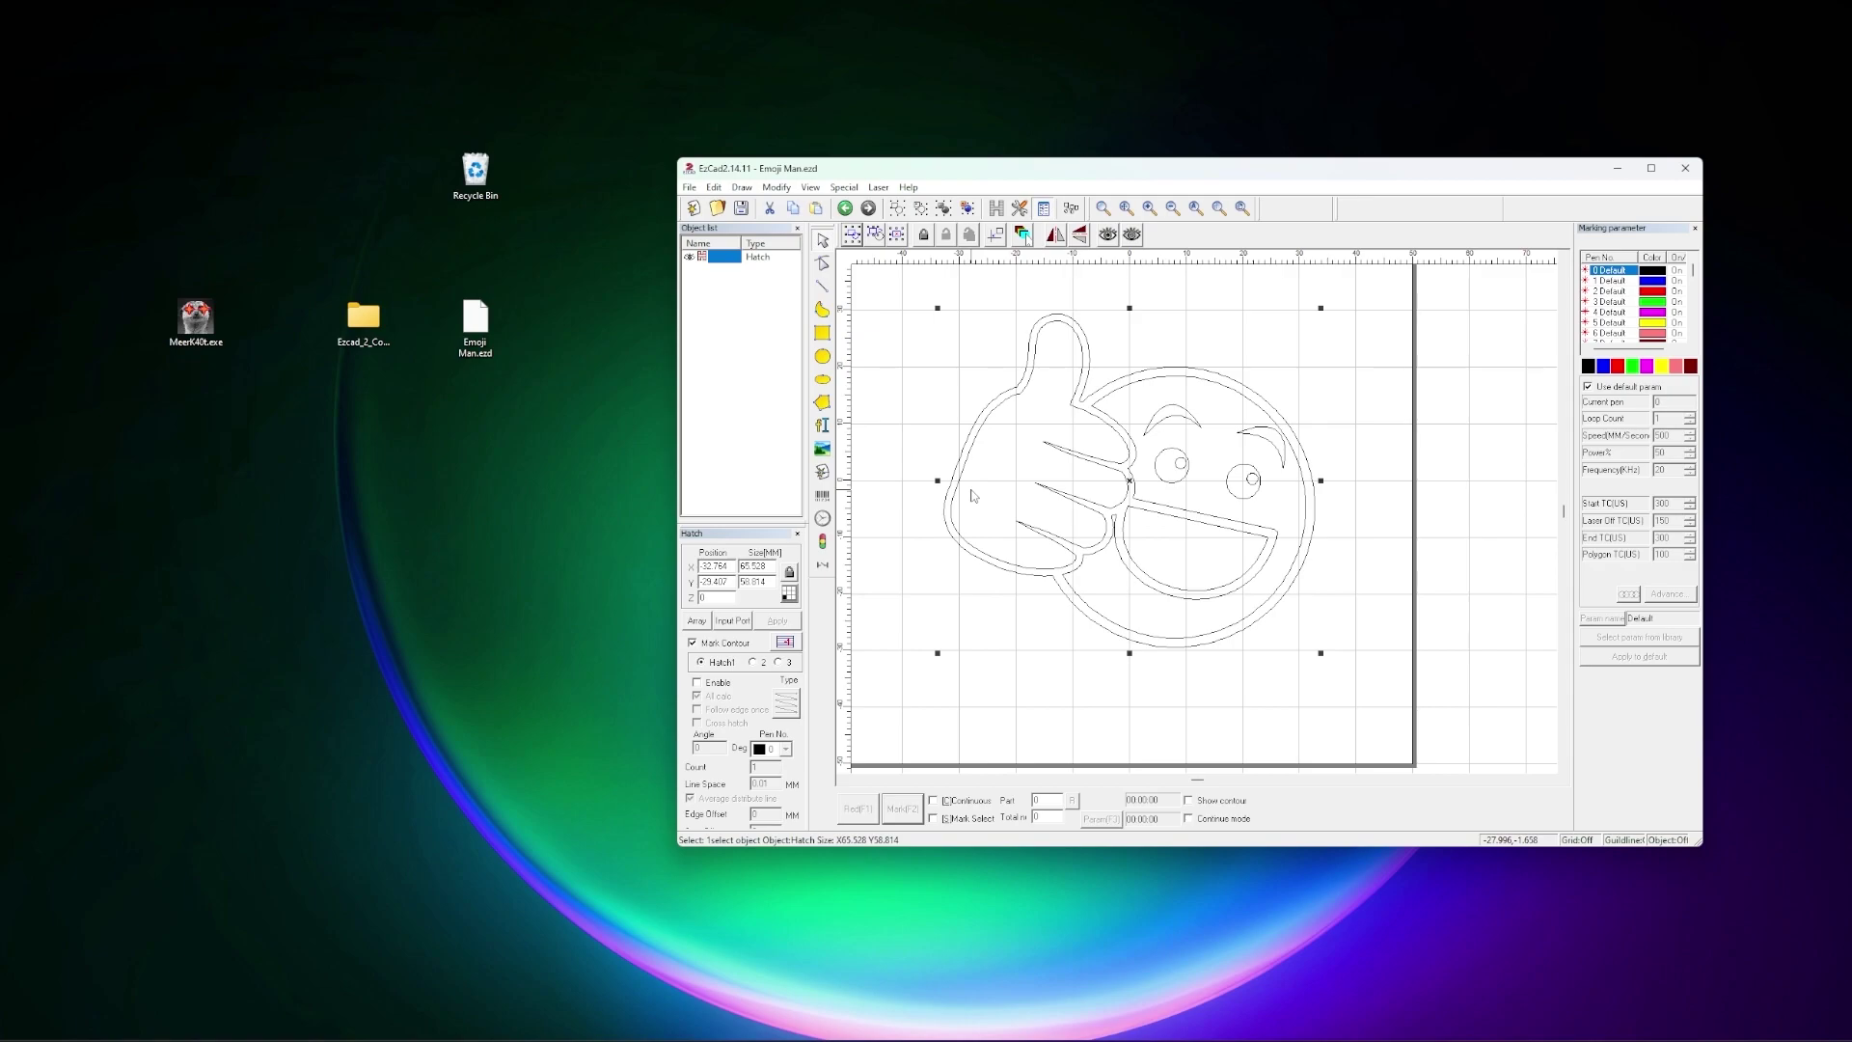
- Re-enable Hatch 1 on the emoji artwork, apply it, and inspect the fill lines up close
{"action": "left_click", "coordinate": [716, 683]}
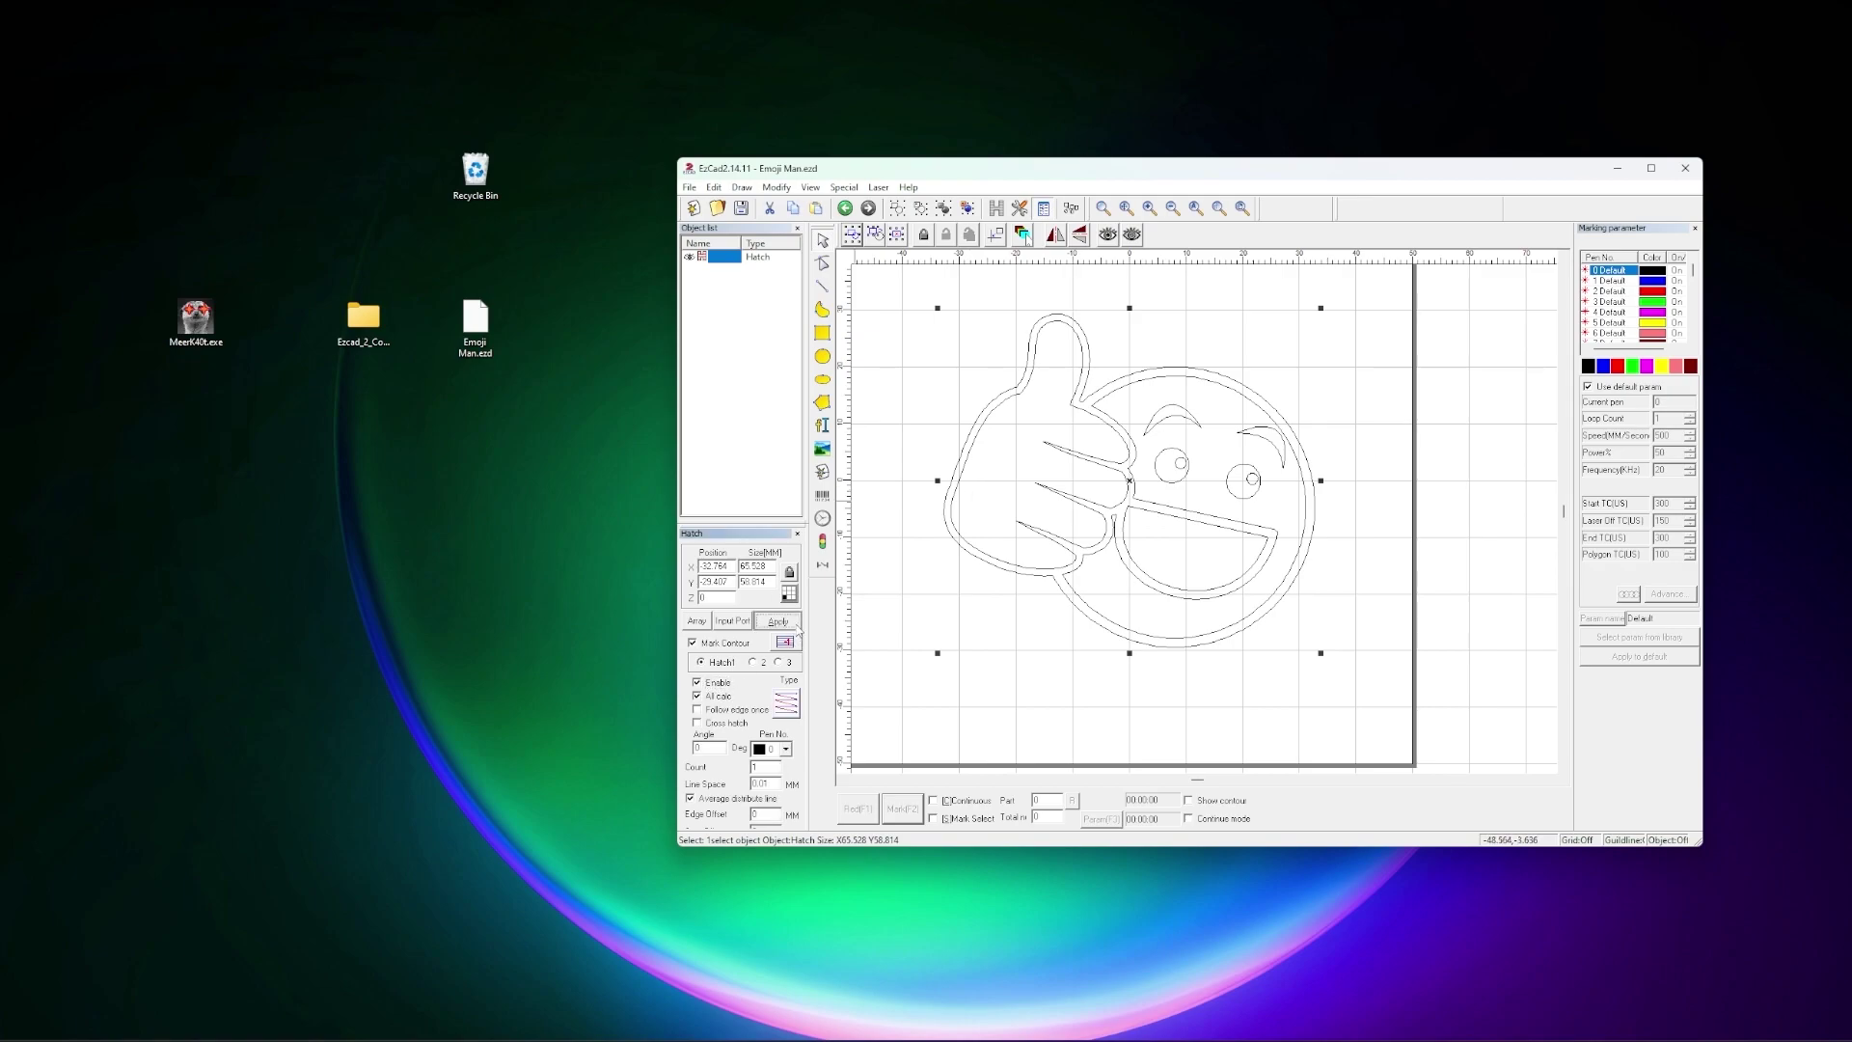
{"action": "left_click", "coordinate": [791, 622]}
{"action": "scroll", "coordinate": [1074, 524], "scroll_direction": "up", "scroll_amount": 6}
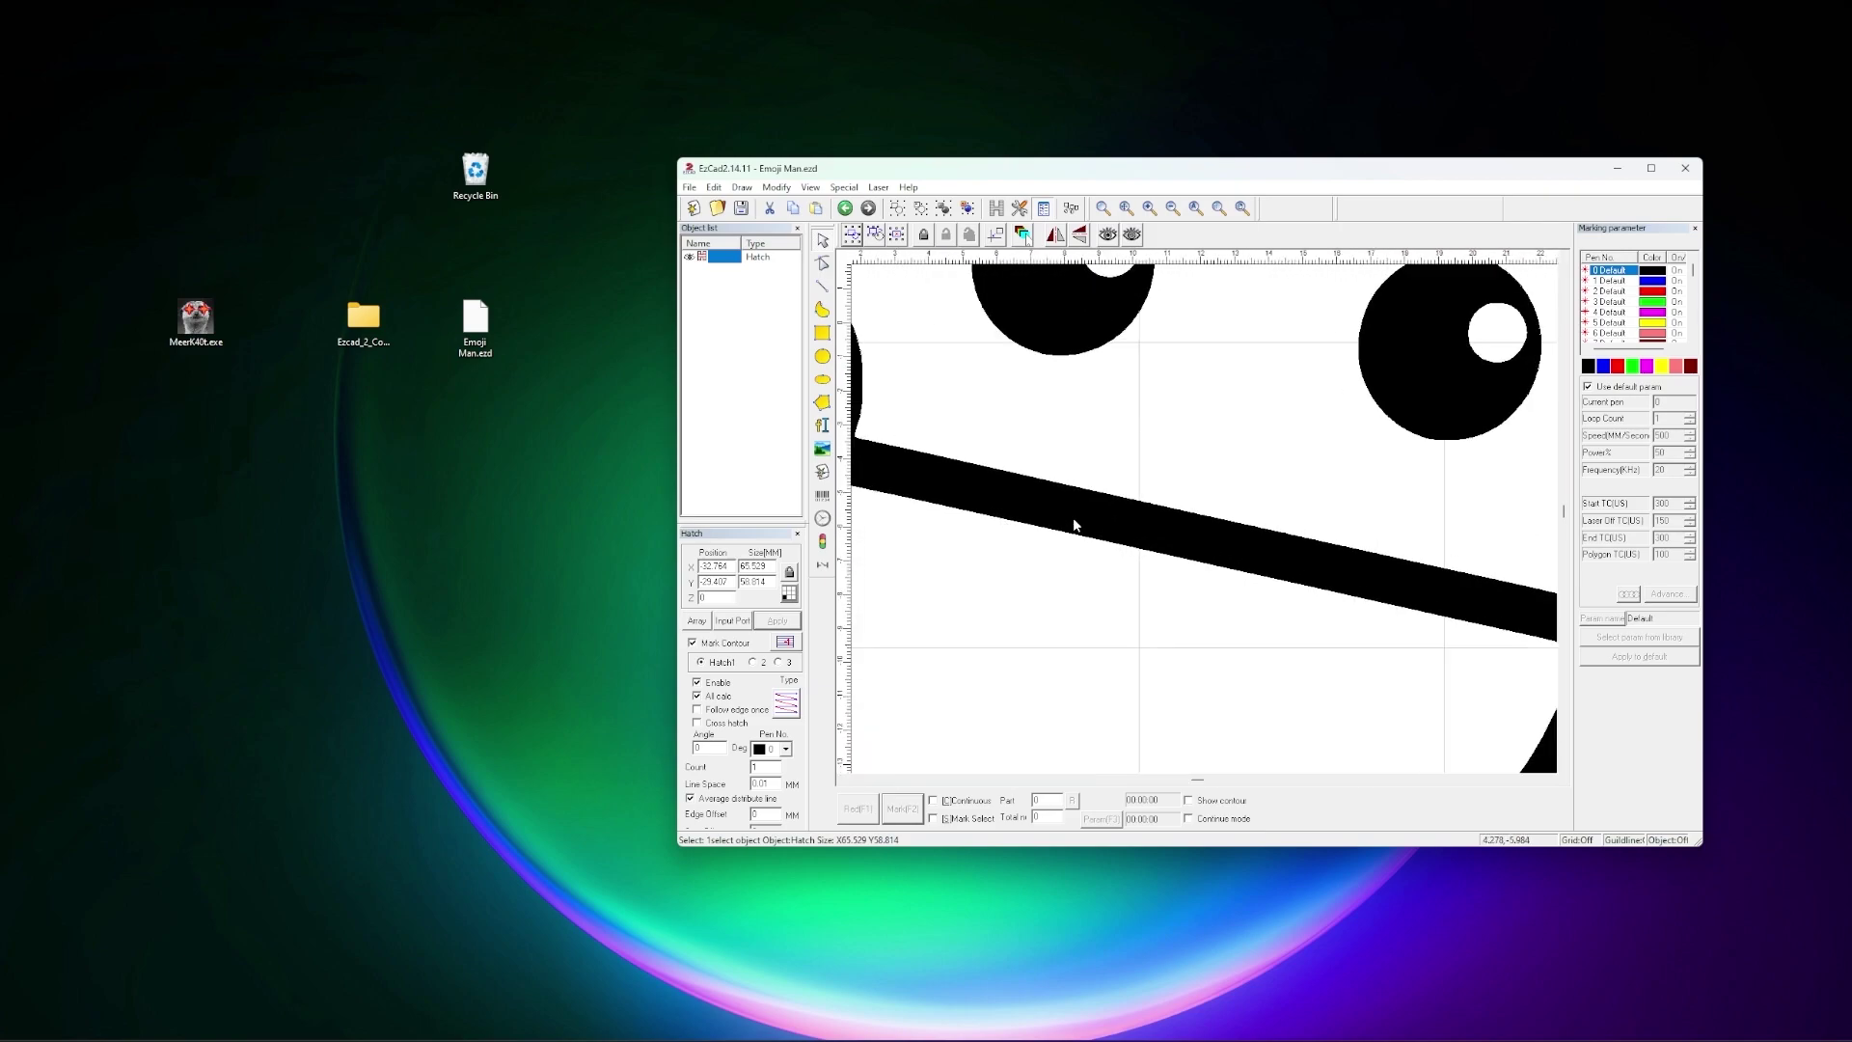
{"action": "scroll", "coordinate": [1073, 524], "scroll_direction": "up", "scroll_amount": 6}
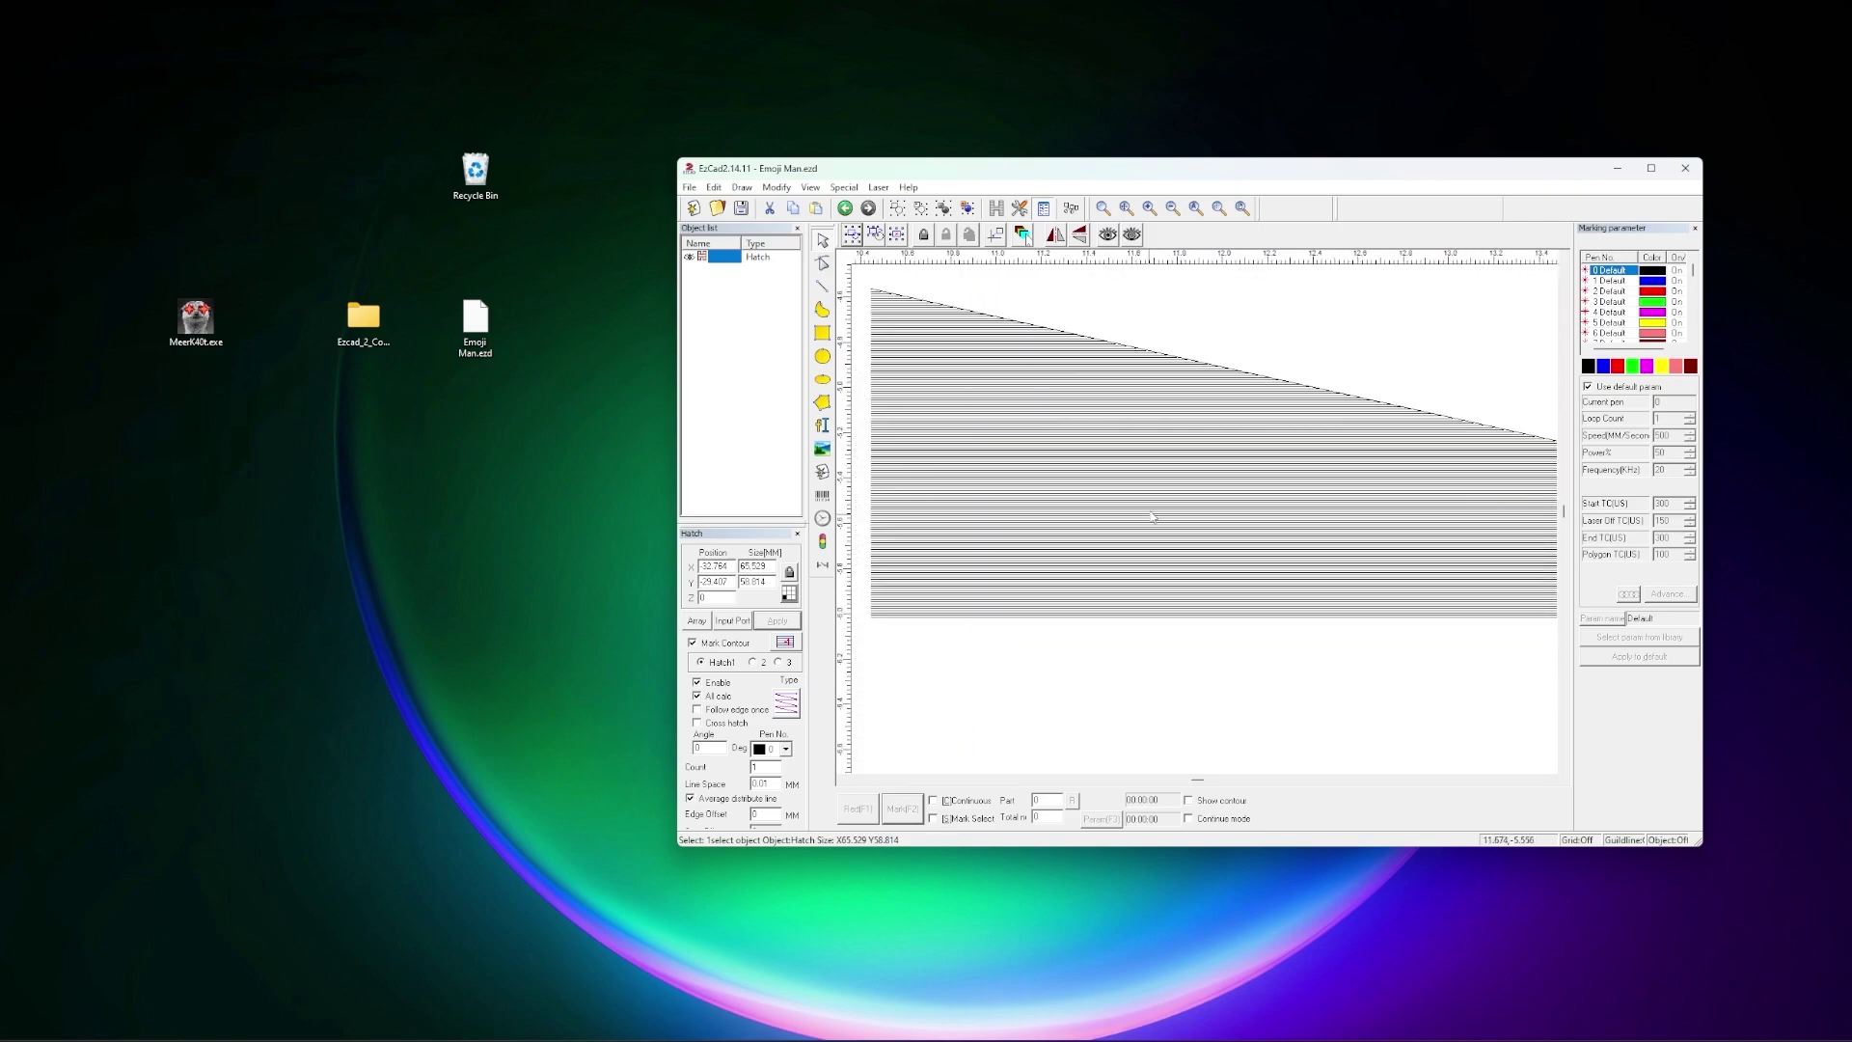
{"action": "scroll", "coordinate": [1151, 516], "scroll_direction": "up", "scroll_amount": 3}
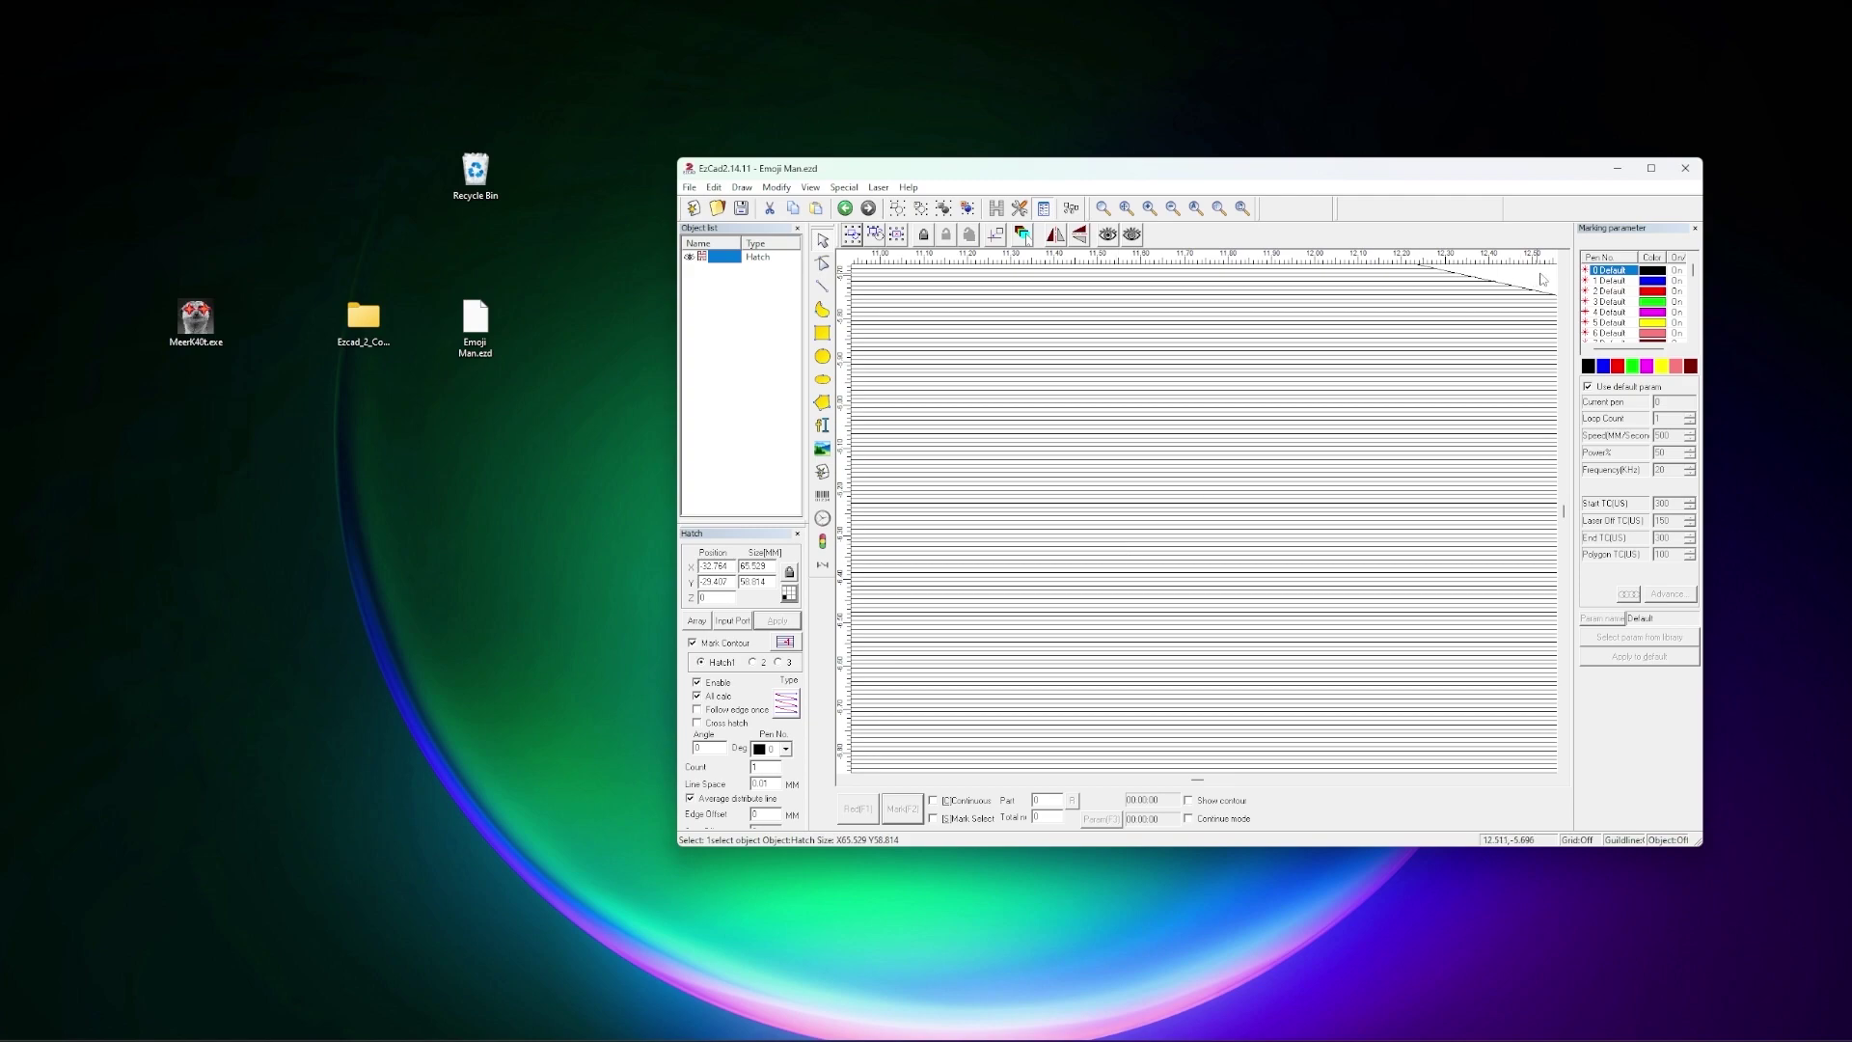
- Maximize the window, disable Hatch 1 on the emoji, check that Hatch 2 and 3 are off, and apply the settings
{"action": "left_click", "coordinate": [1650, 168]}
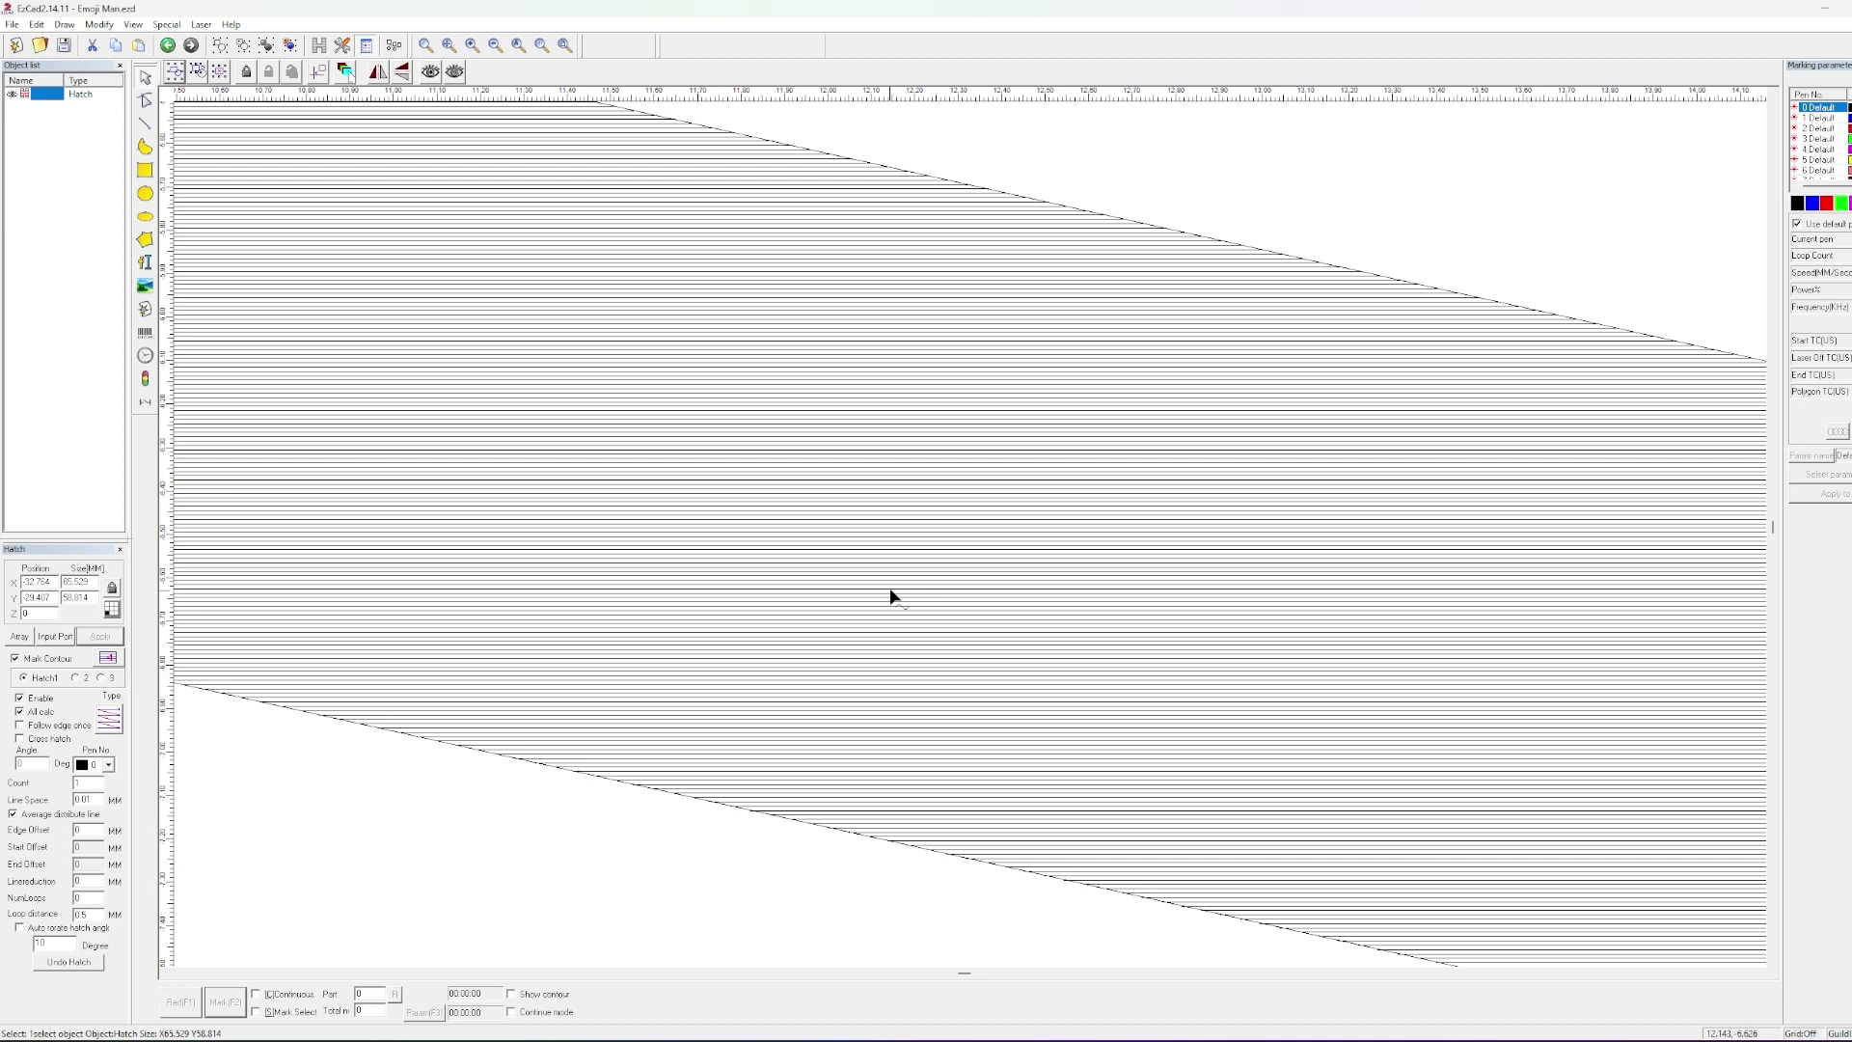
{"action": "scroll", "coordinate": [994, 610], "scroll_direction": "down", "scroll_amount": 3}
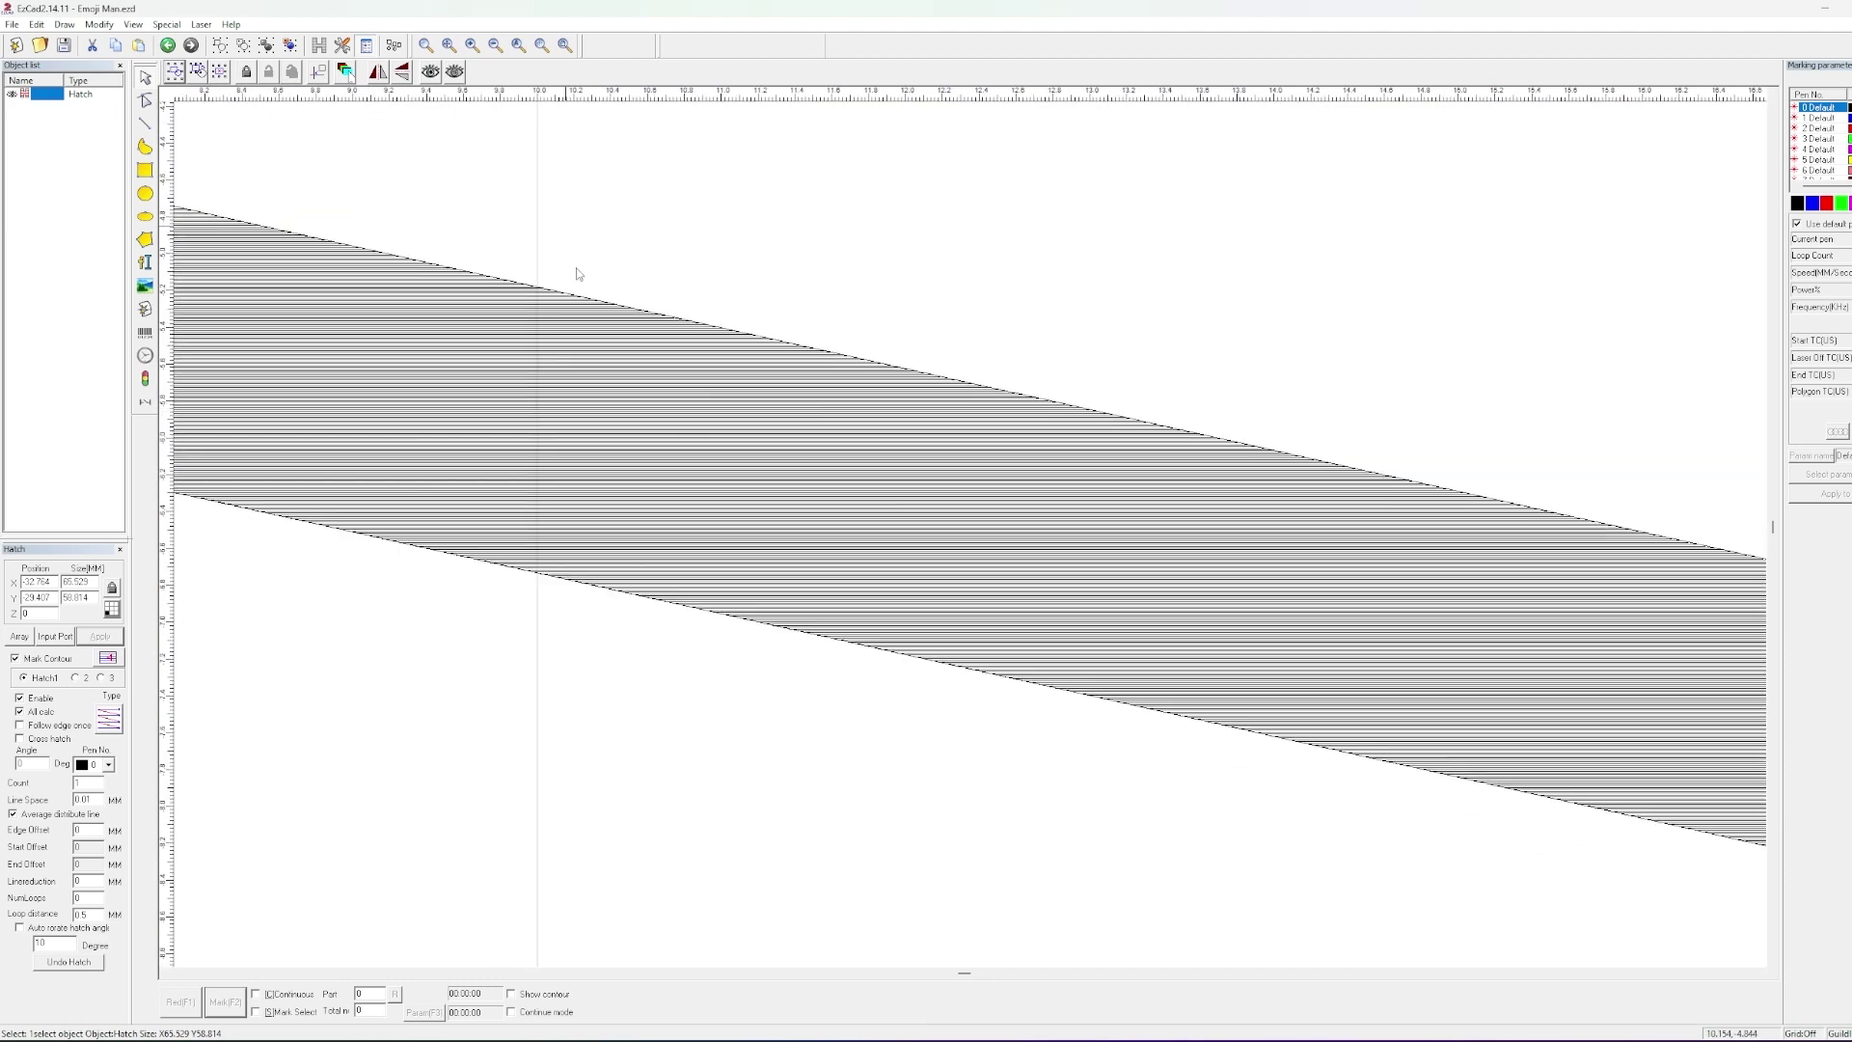
{"action": "left_click", "coordinate": [32, 700]}
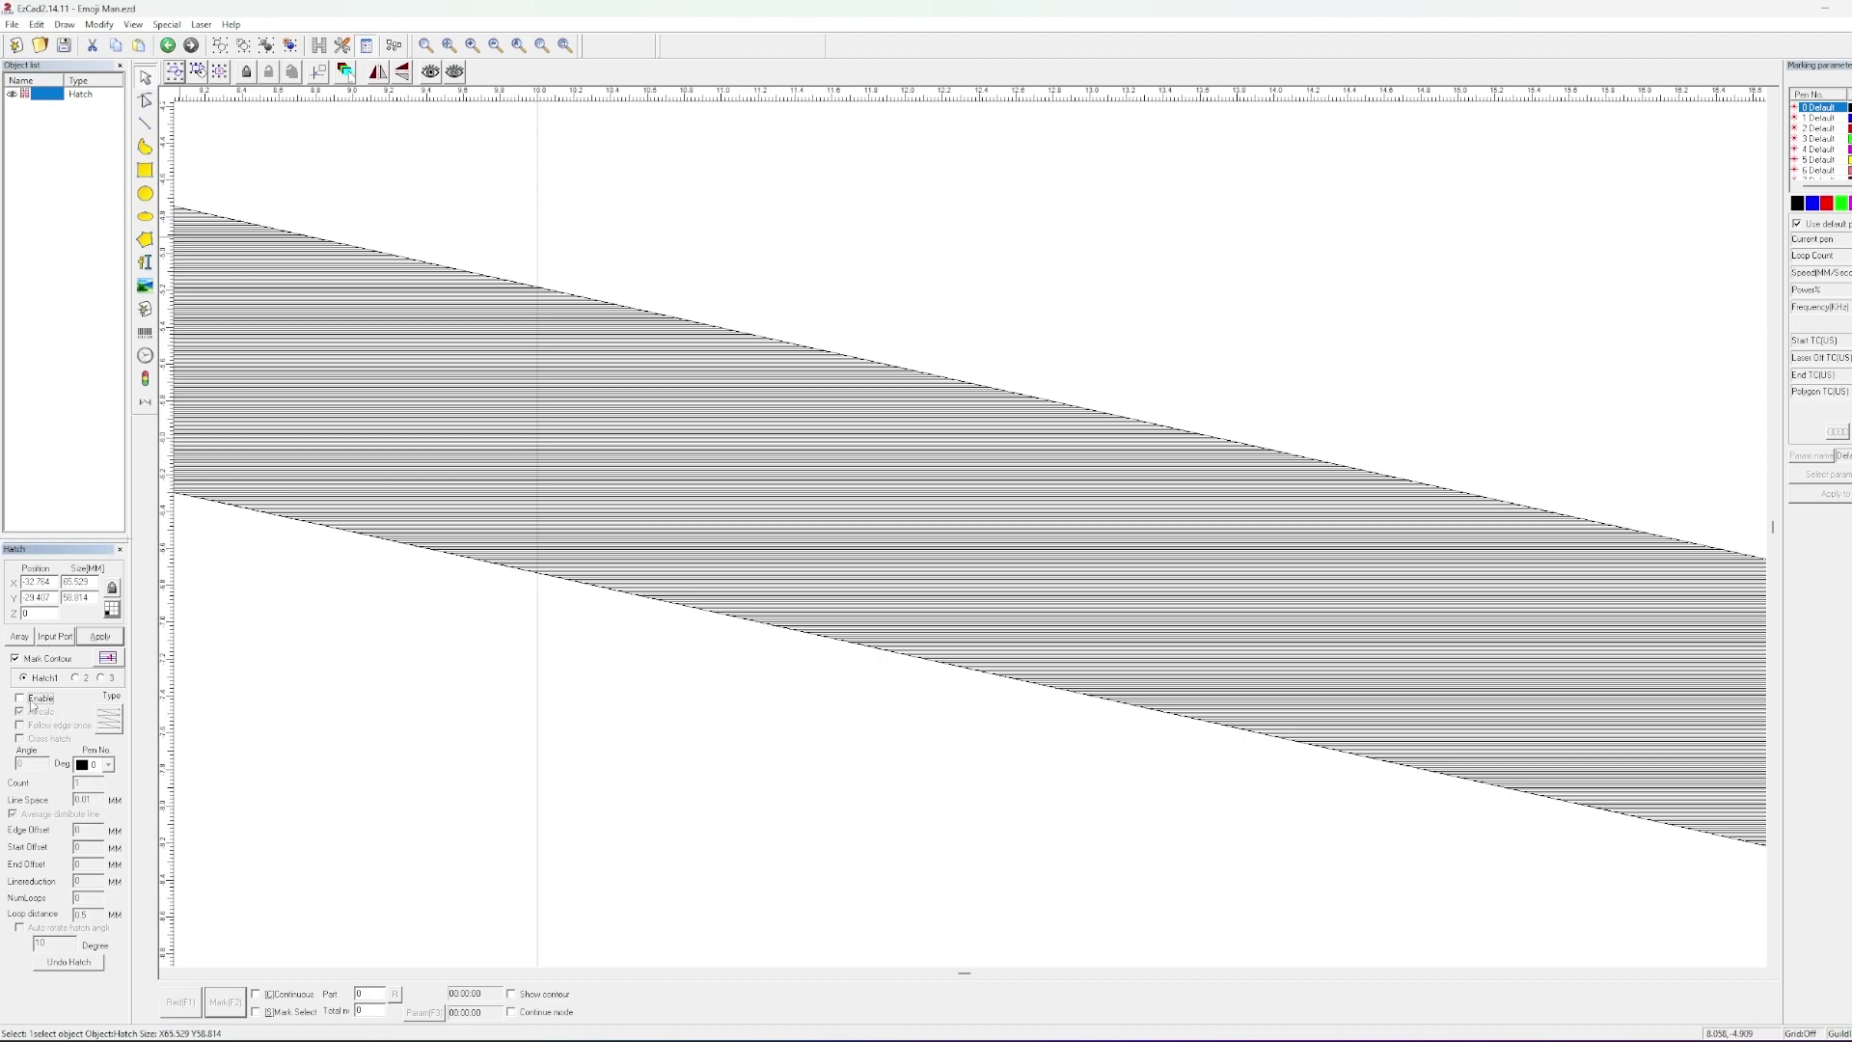
{"action": "left_click", "coordinate": [87, 679]}
{"action": "left_click", "coordinate": [102, 678]}
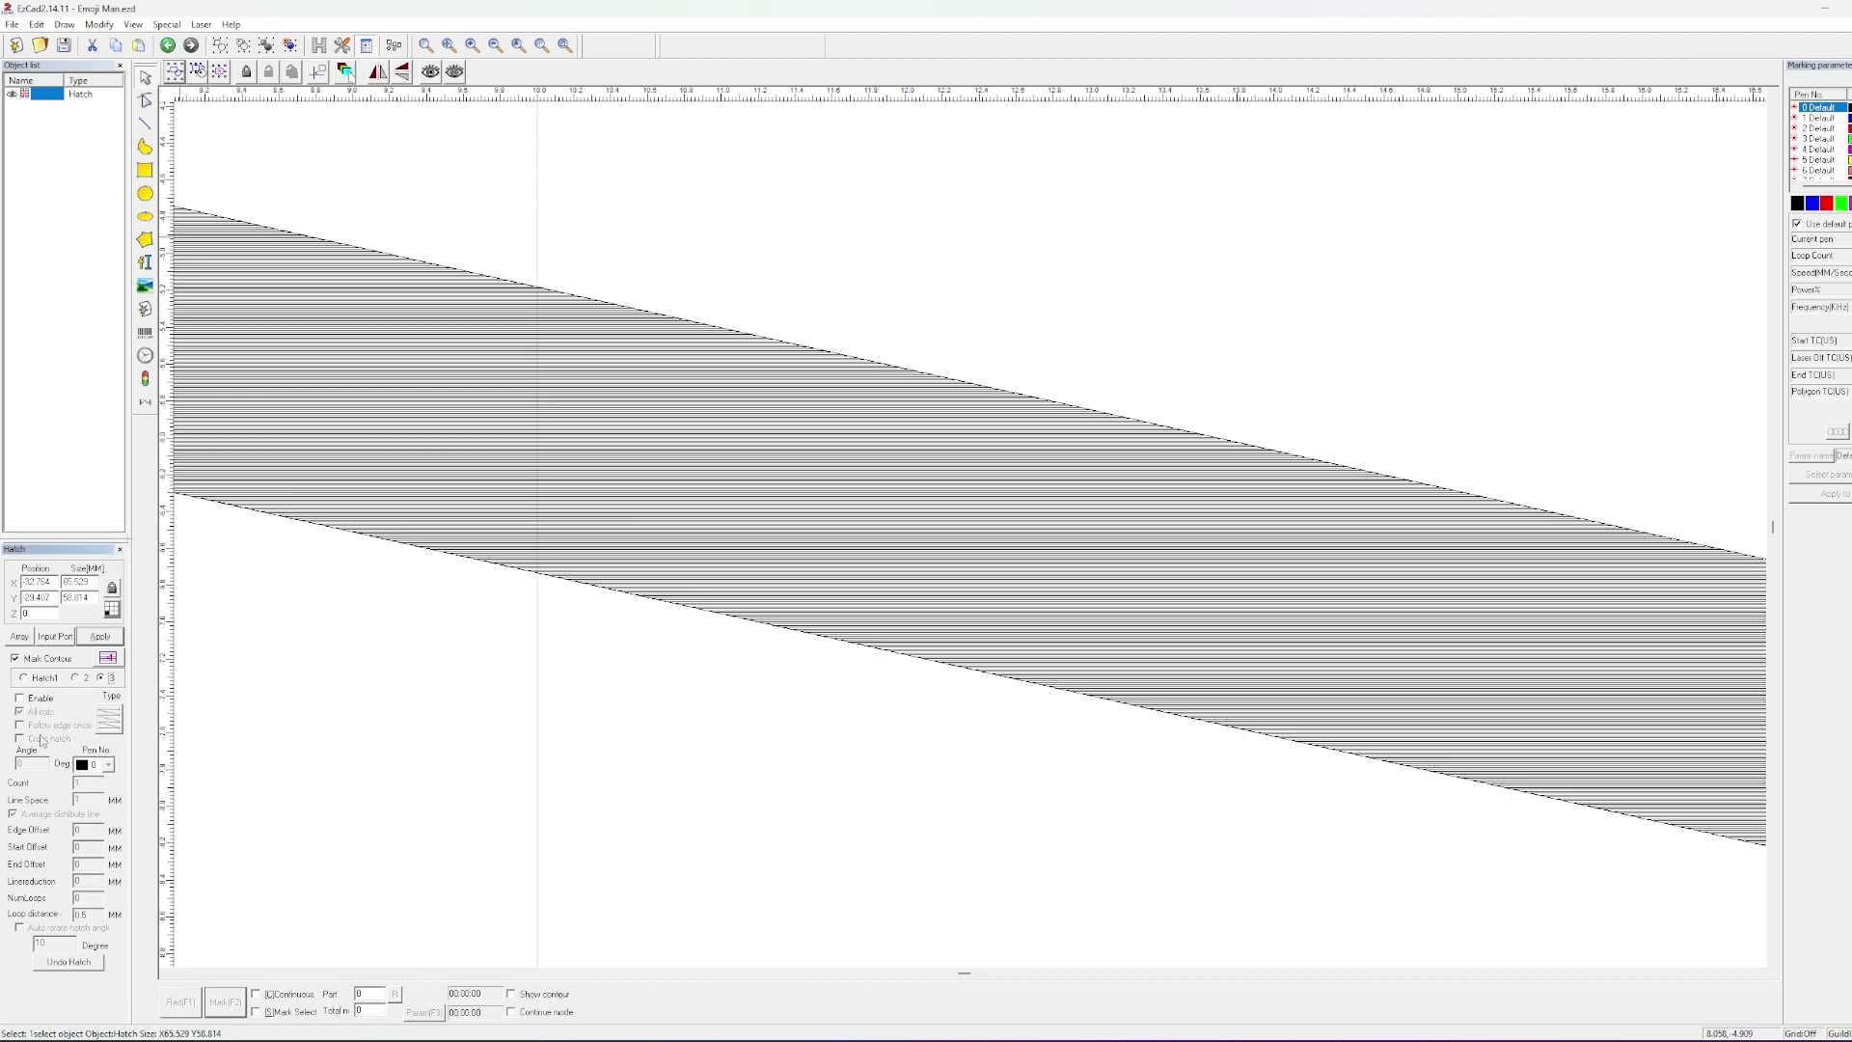
{"action": "left_click", "coordinate": [43, 679]}
{"action": "left_click", "coordinate": [106, 641]}
{"action": "scroll", "coordinate": [608, 529], "scroll_direction": "down", "scroll_amount": 5}
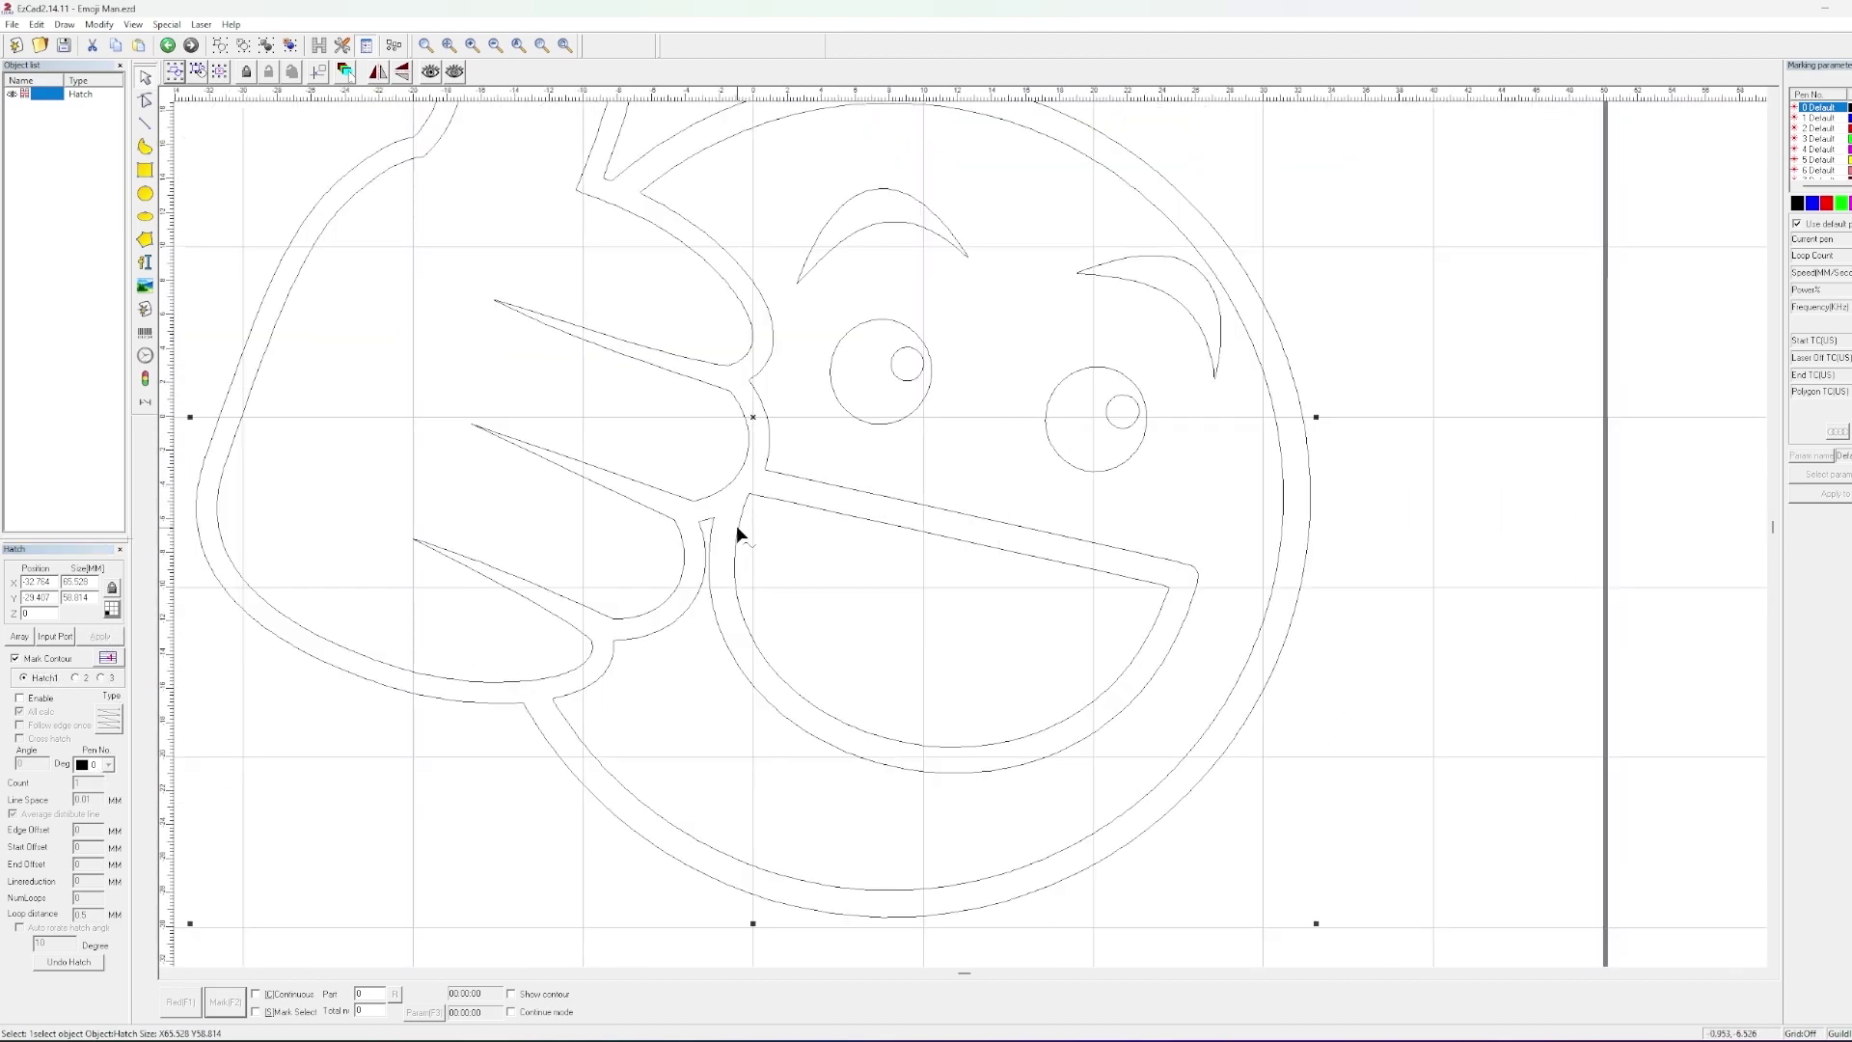
{"action": "scroll", "coordinate": [736, 525], "scroll_direction": "down", "scroll_amount": 2}
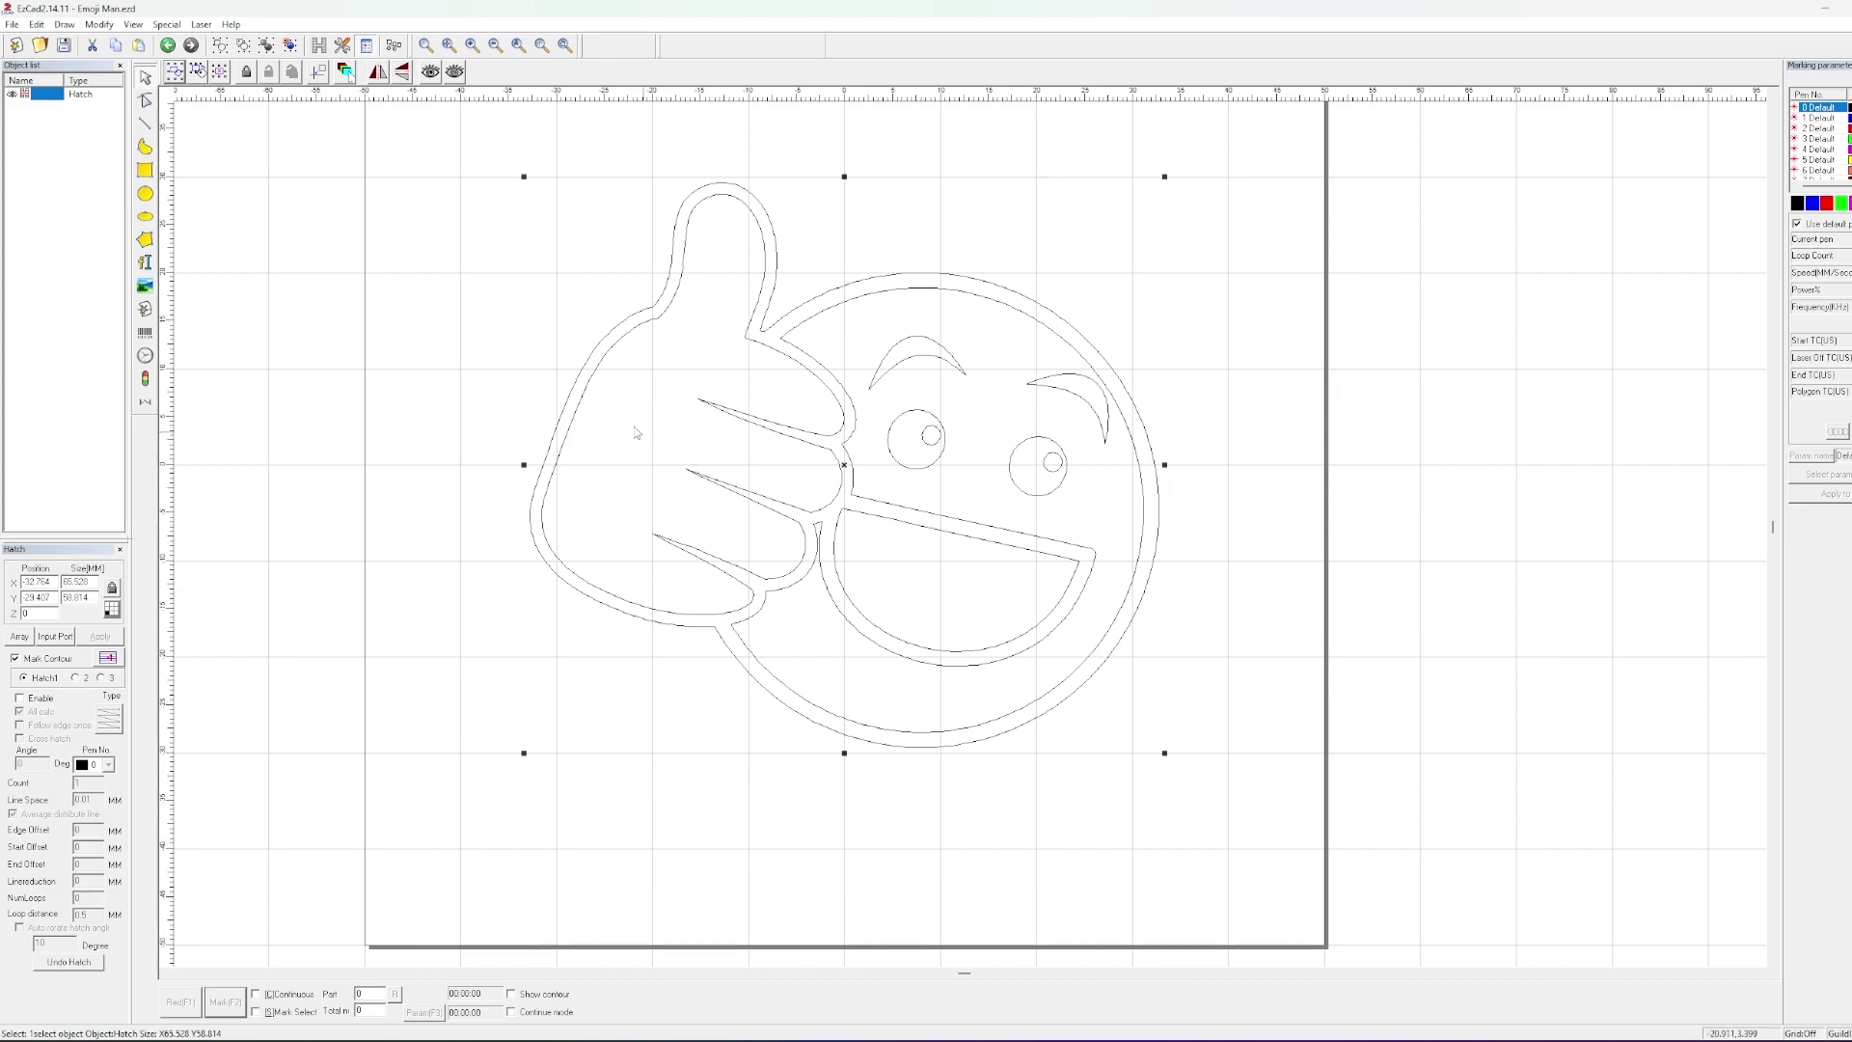
- Save the unhatched design as a new file named Emoji Man Convert.ezd on the desktop
{"action": "left_click", "coordinate": [12, 24]}
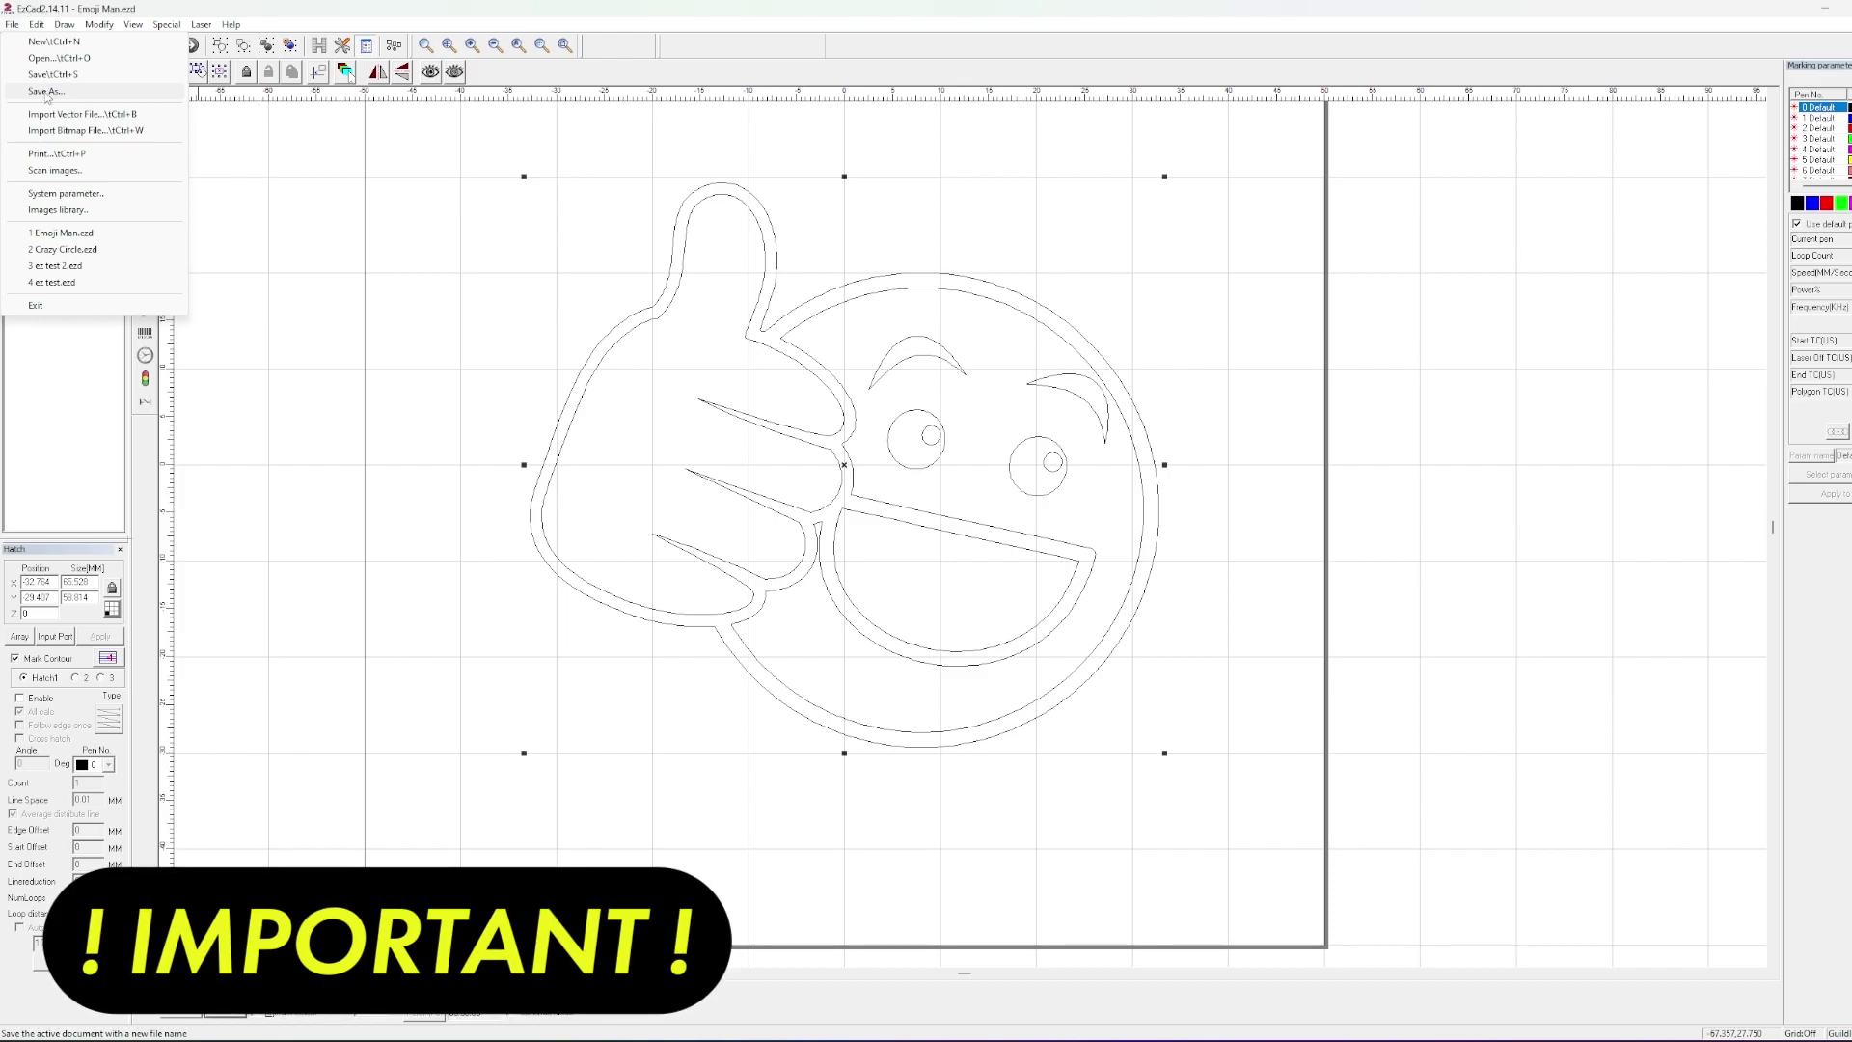
{"action": "left_click", "coordinate": [46, 92]}
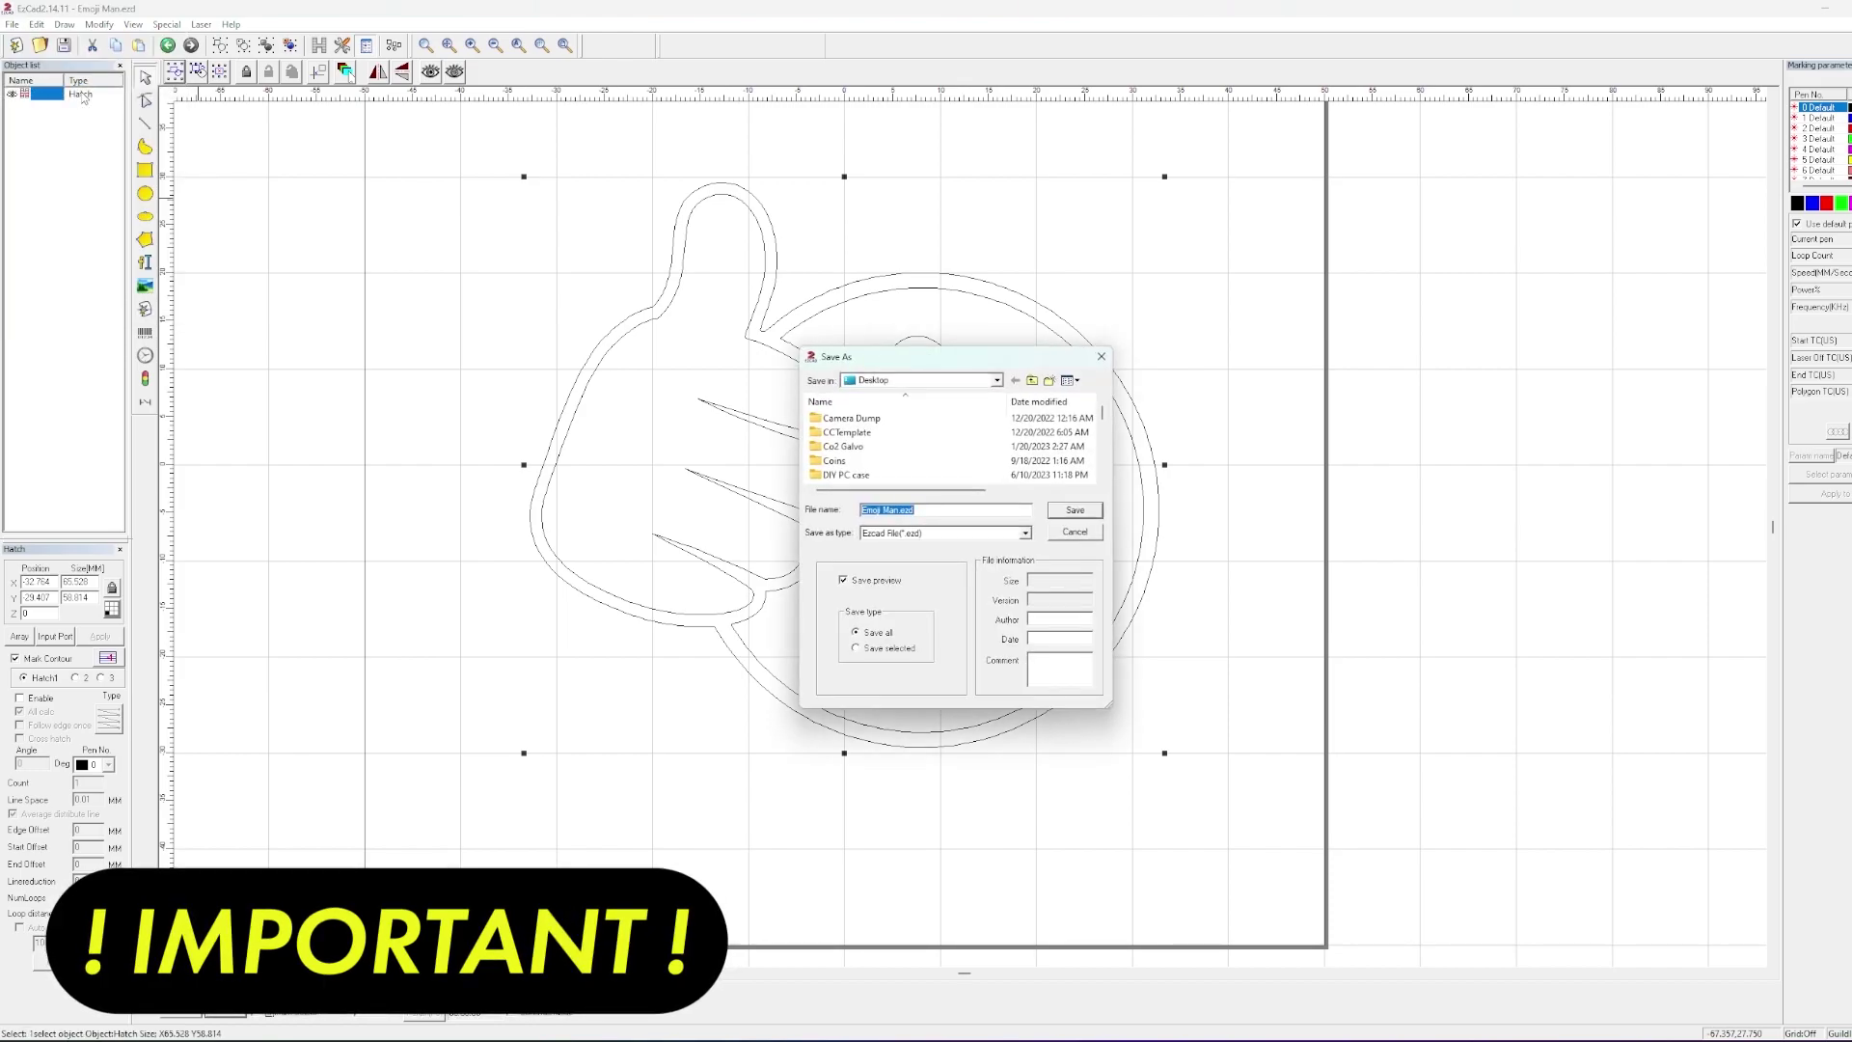
{"action": "key", "text": "End"}
{"action": "key", "text": "Left"}
{"action": "key", "text": "Left"}
{"action": "key", "text": "Left"}
{"action": "key", "text": "Left"}
{"action": "key", "text": "Left"}
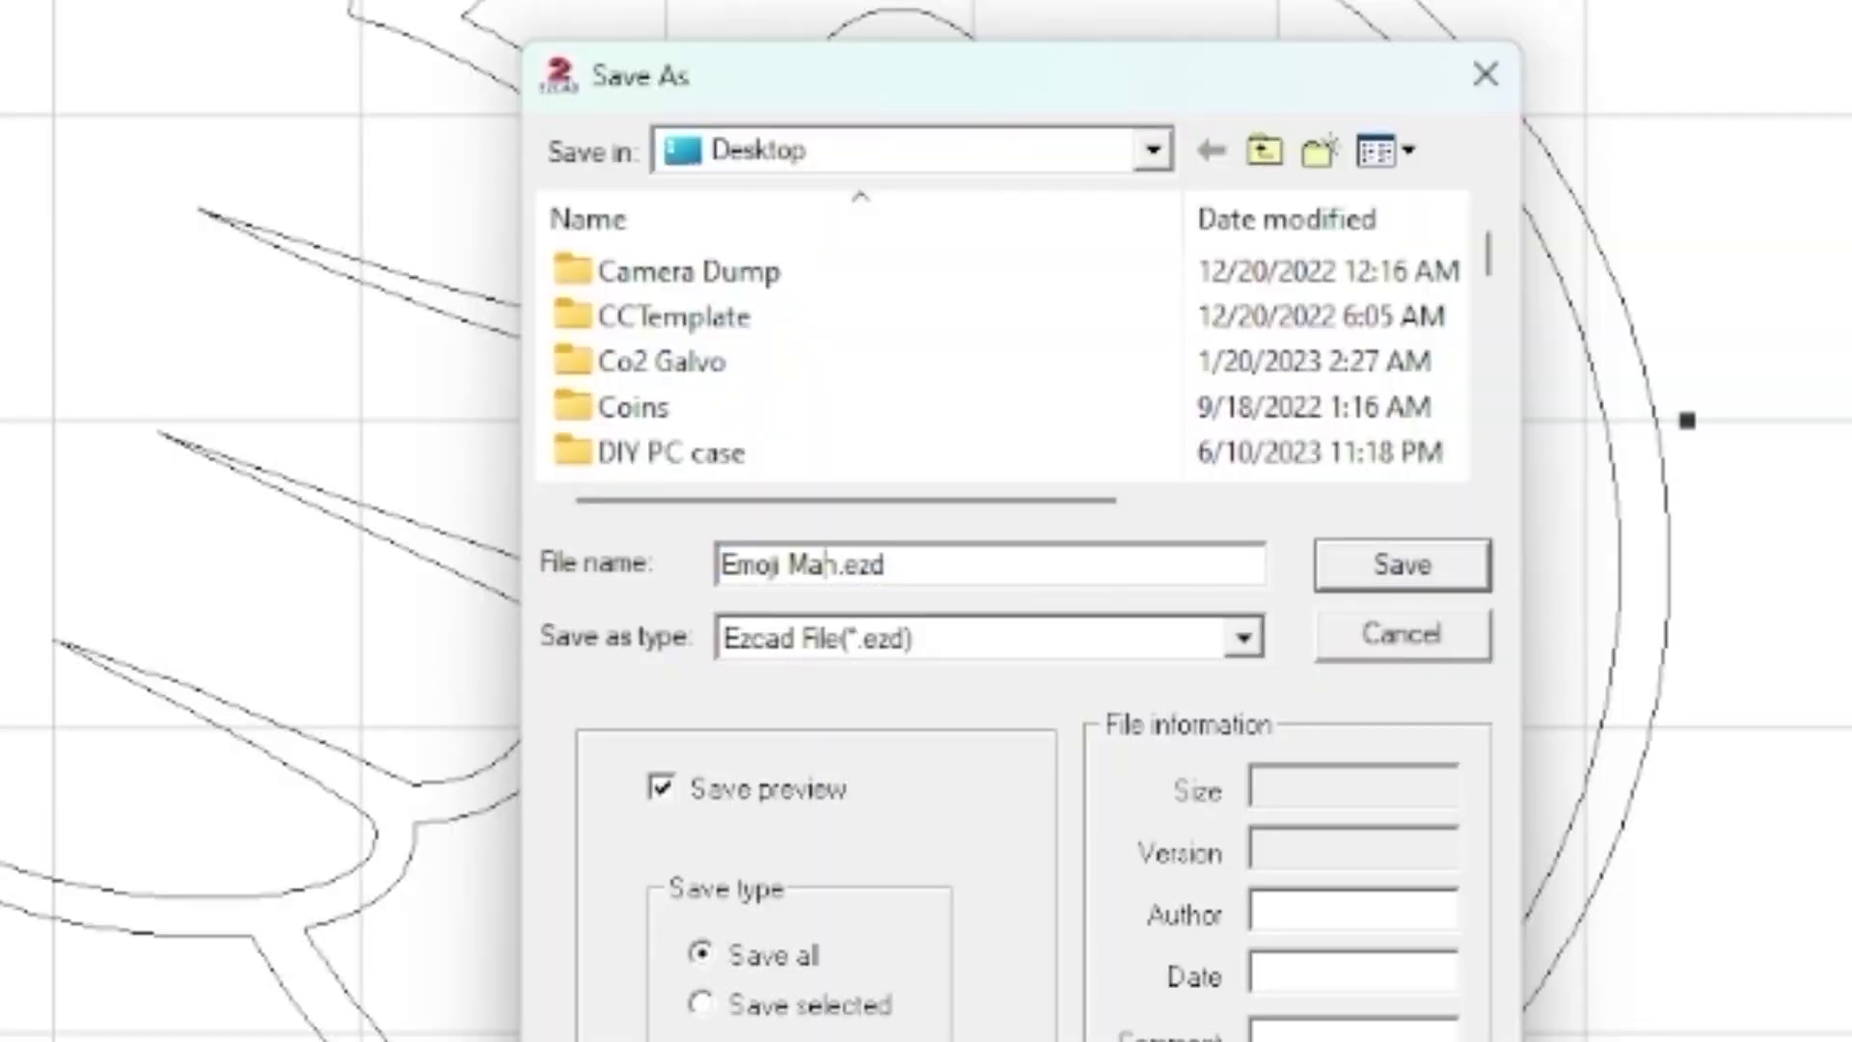
{"action": "type", "text": "Convert"}
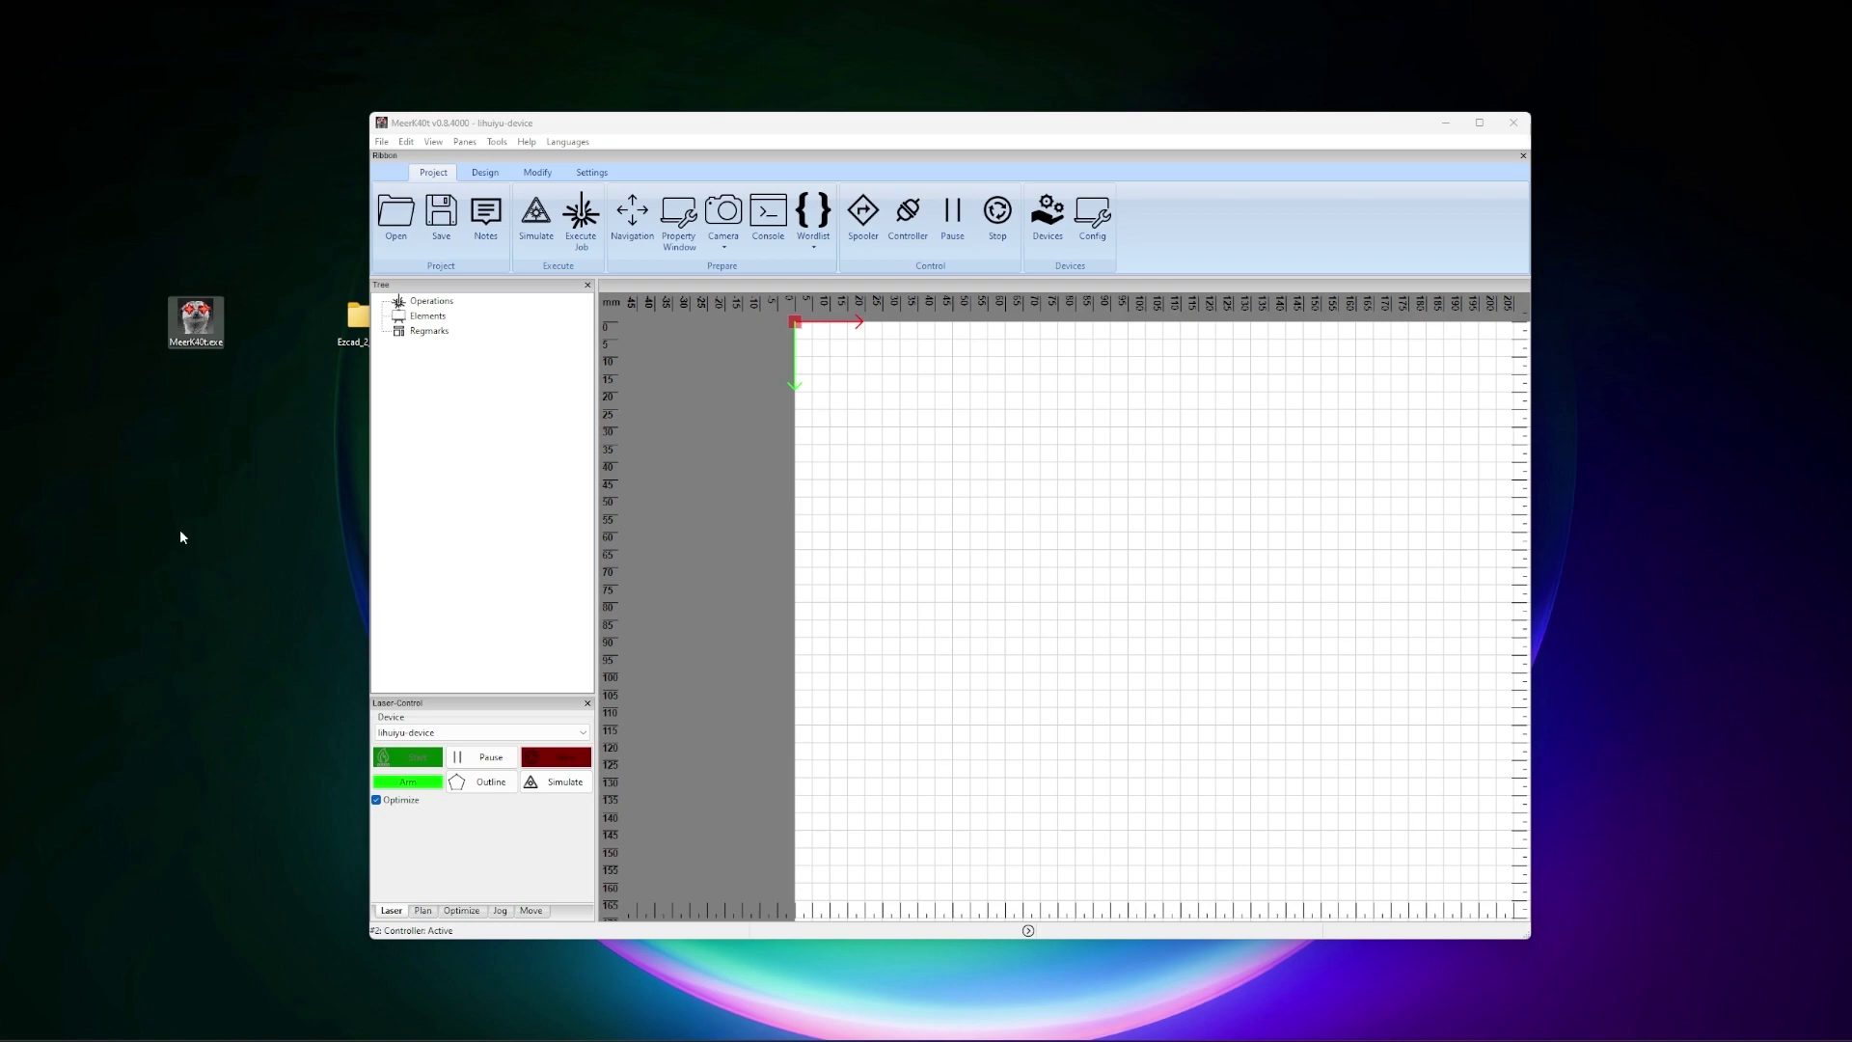
- Switch to MeerK40t and open Emoji Man Convert.ezd from the desktop as a project
{"action": "left_click", "coordinate": [196, 485]}
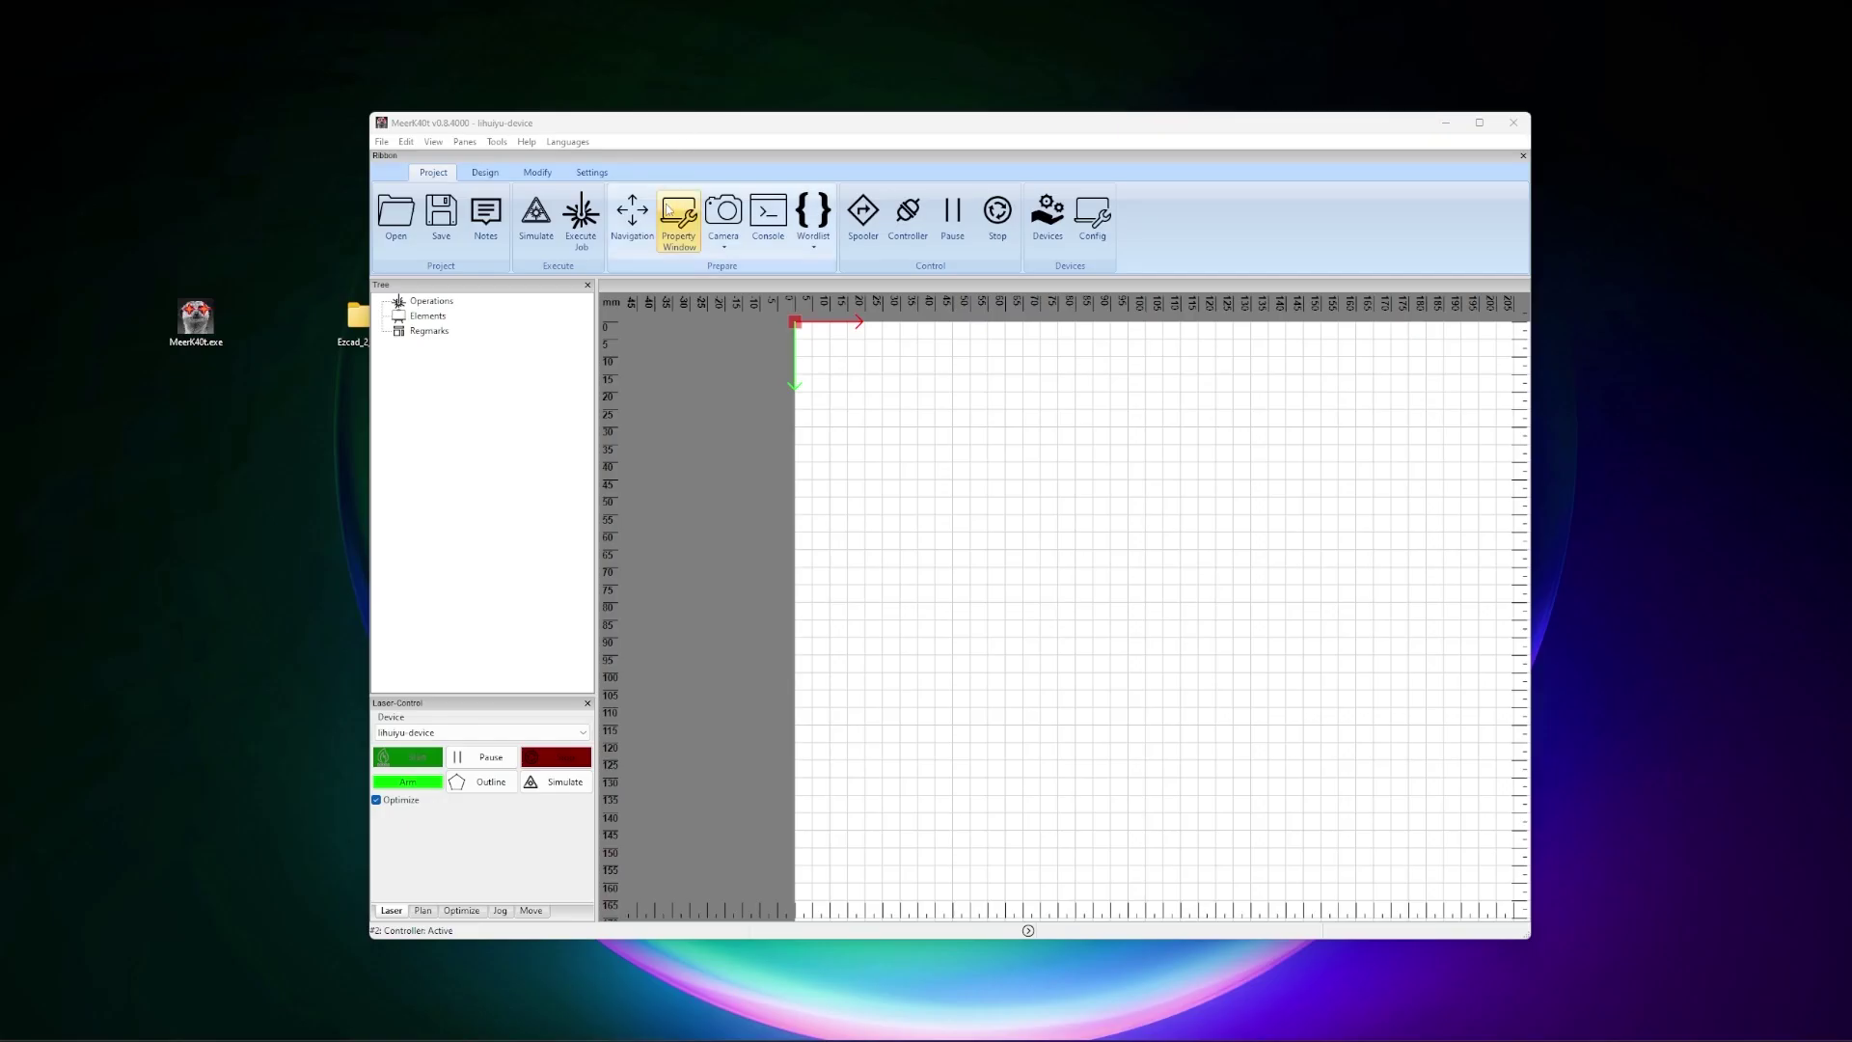
{"action": "left_click", "coordinate": [381, 142]}
{"action": "left_click", "coordinate": [475, 181]}
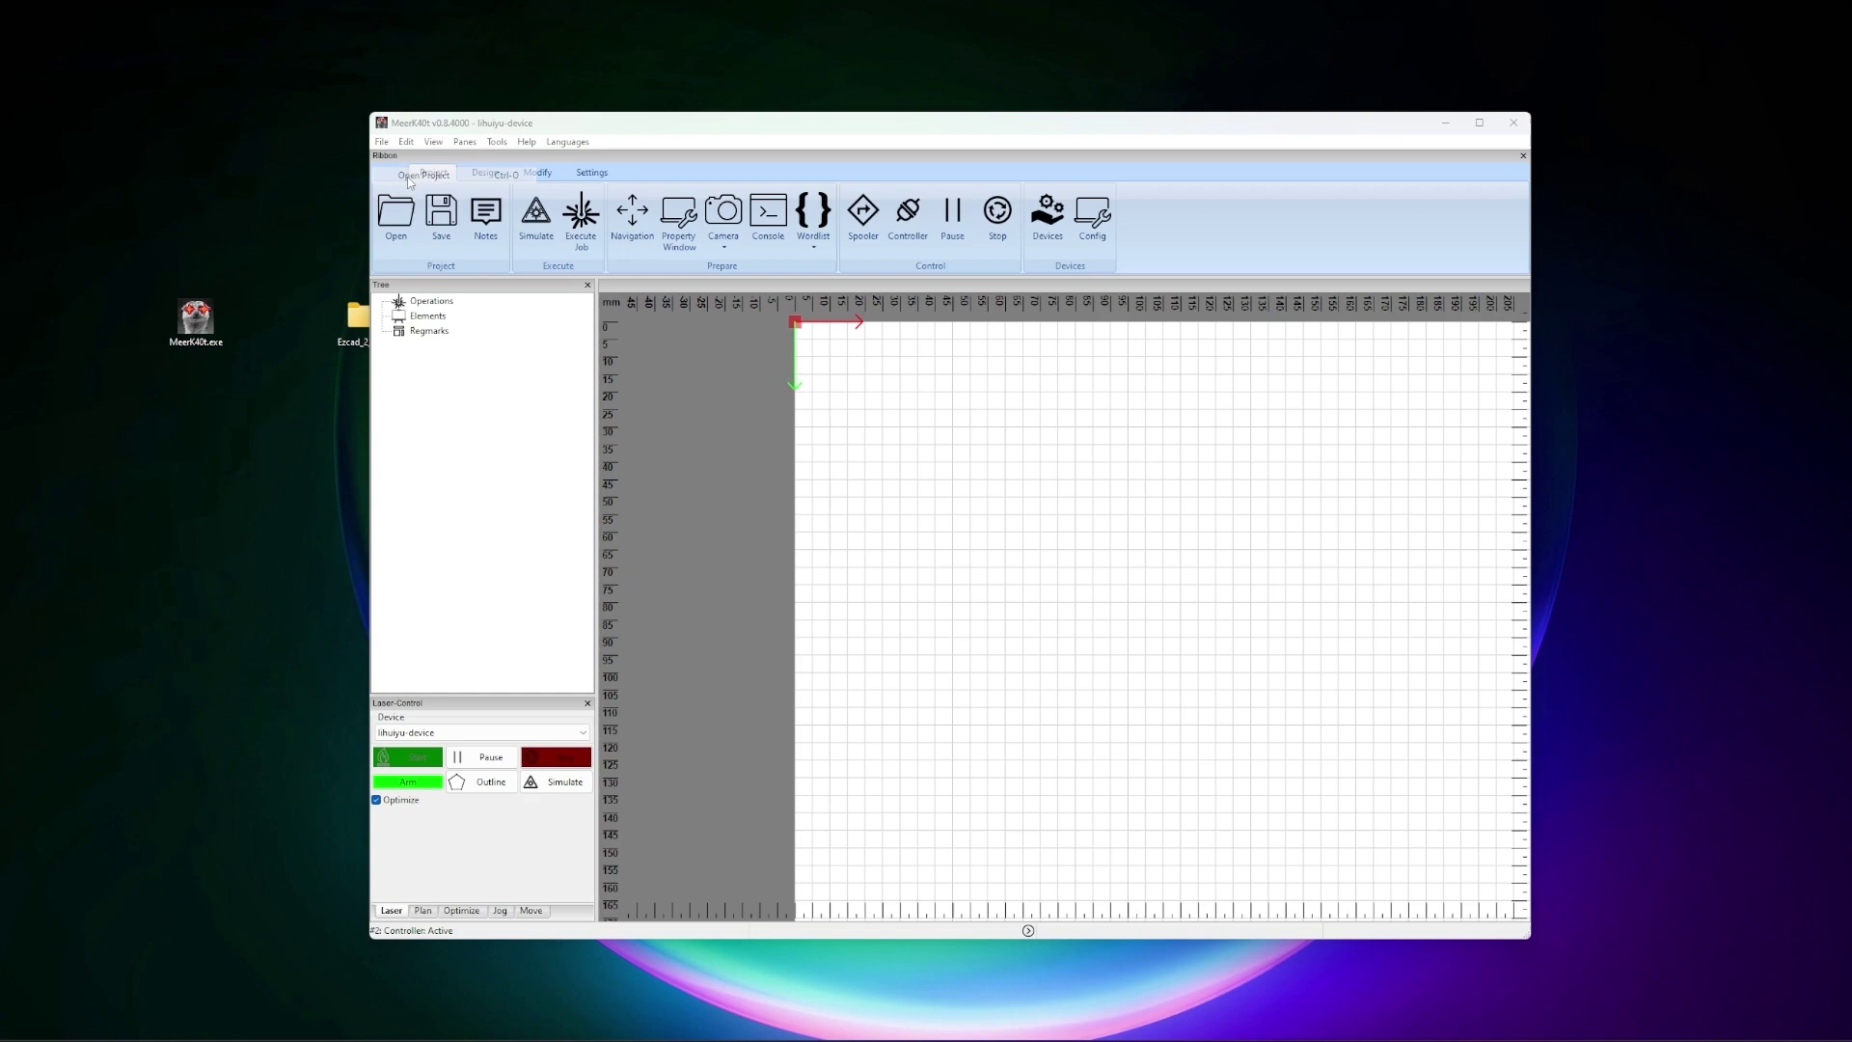
{"action": "type", "text": "emo"}
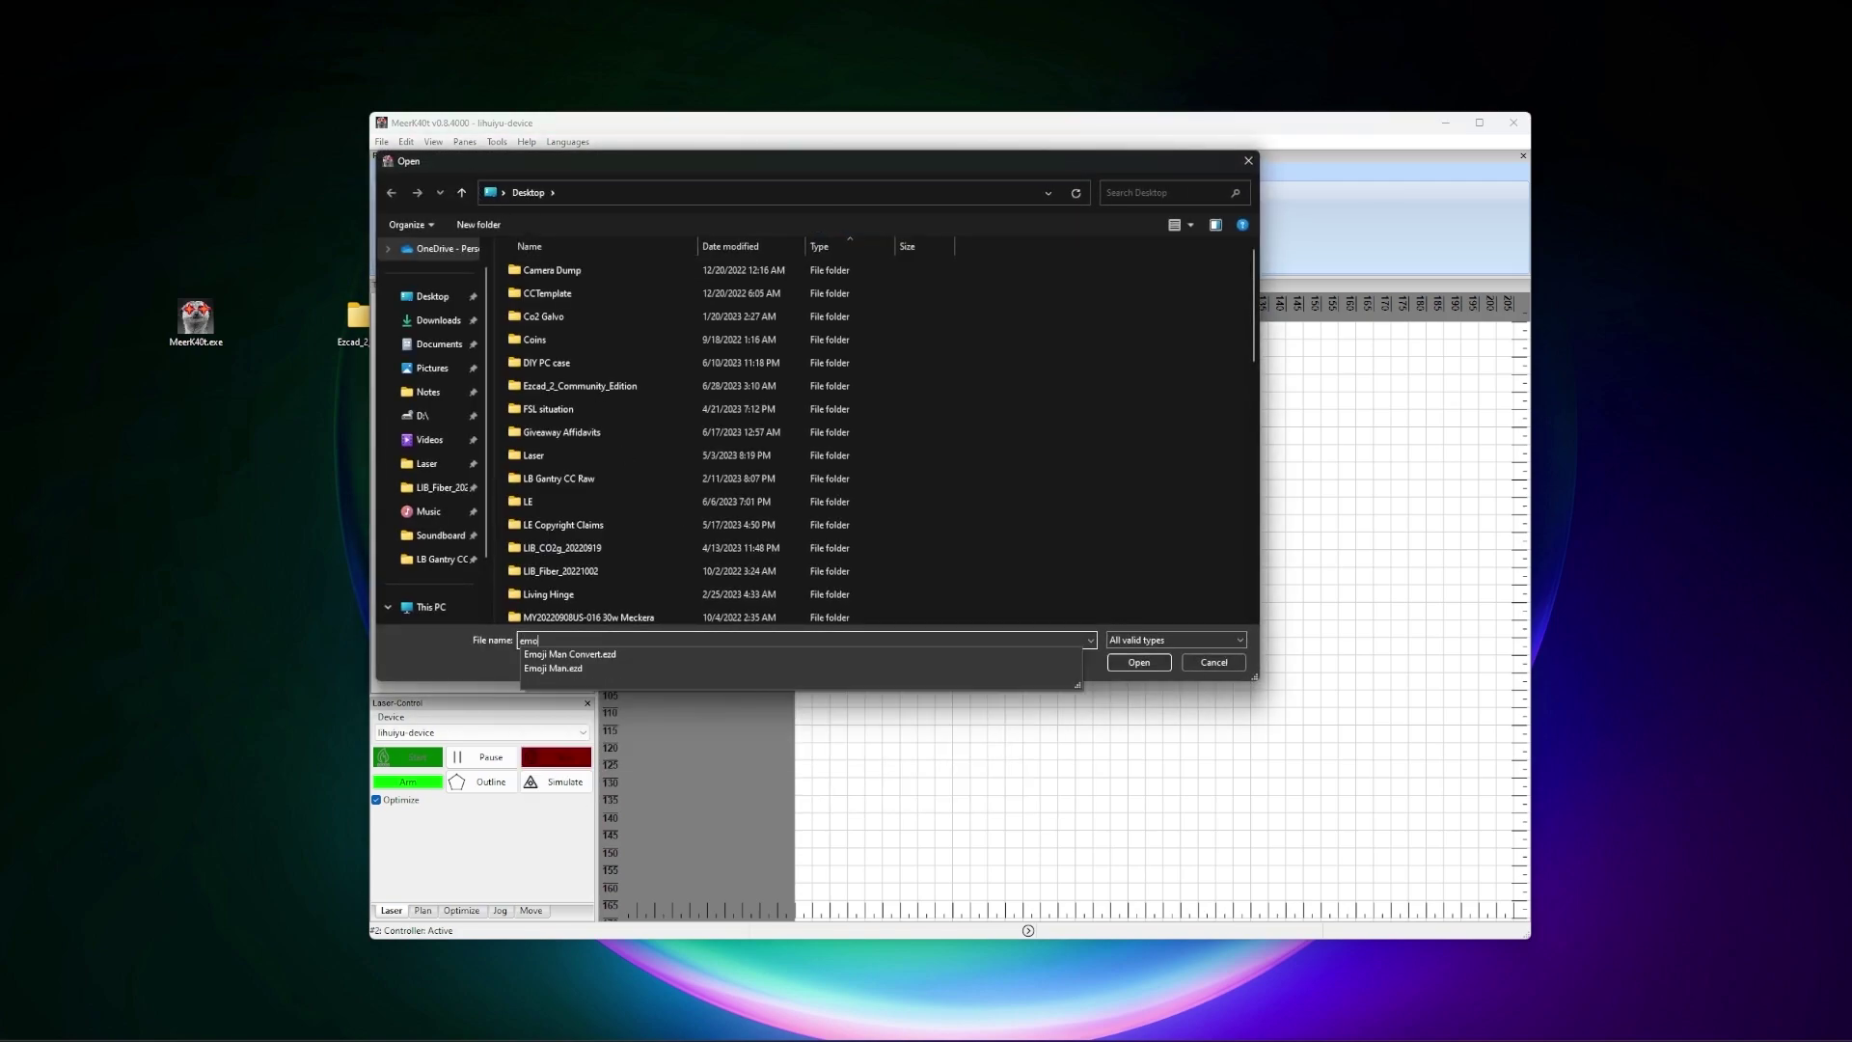
{"action": "type", "text": "j"}
{"action": "left_click", "coordinate": [583, 658]}
{"action": "left_click", "coordinate": [1138, 663]}
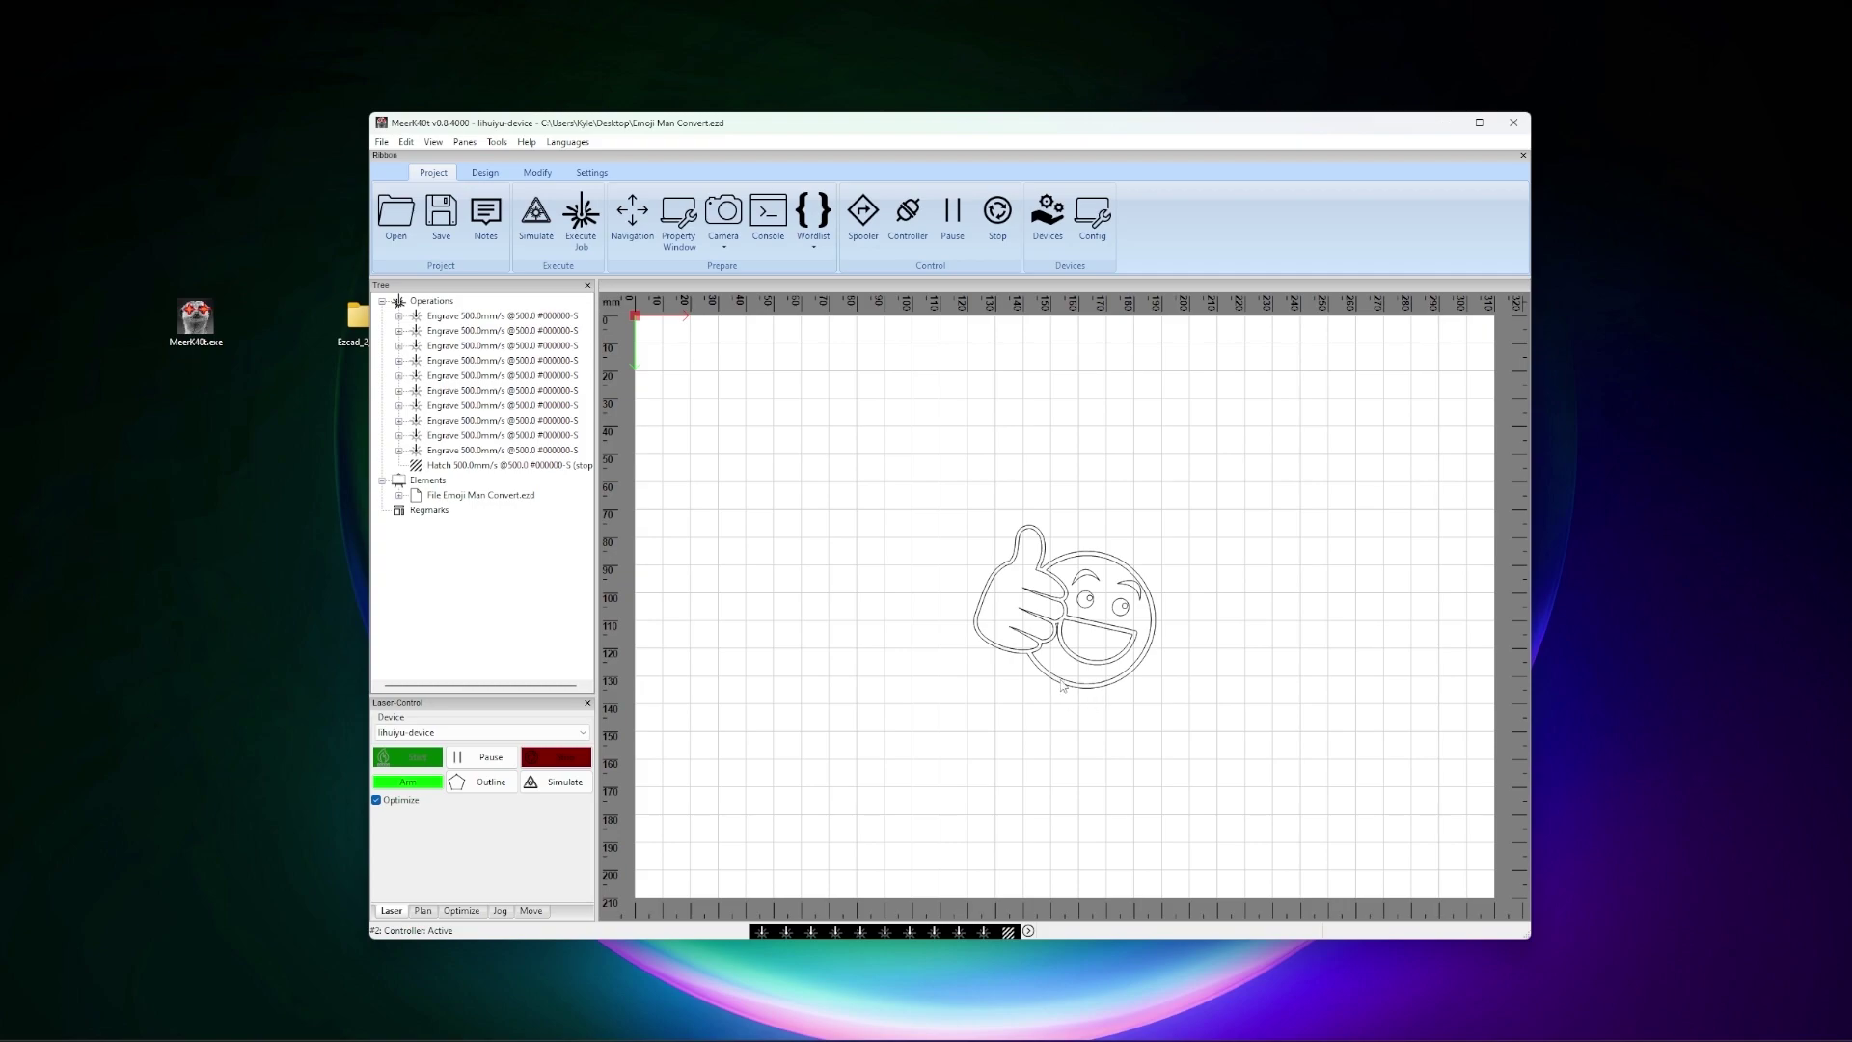
{"action": "scroll", "coordinate": [1085, 685], "scroll_direction": "up", "scroll_amount": 1}
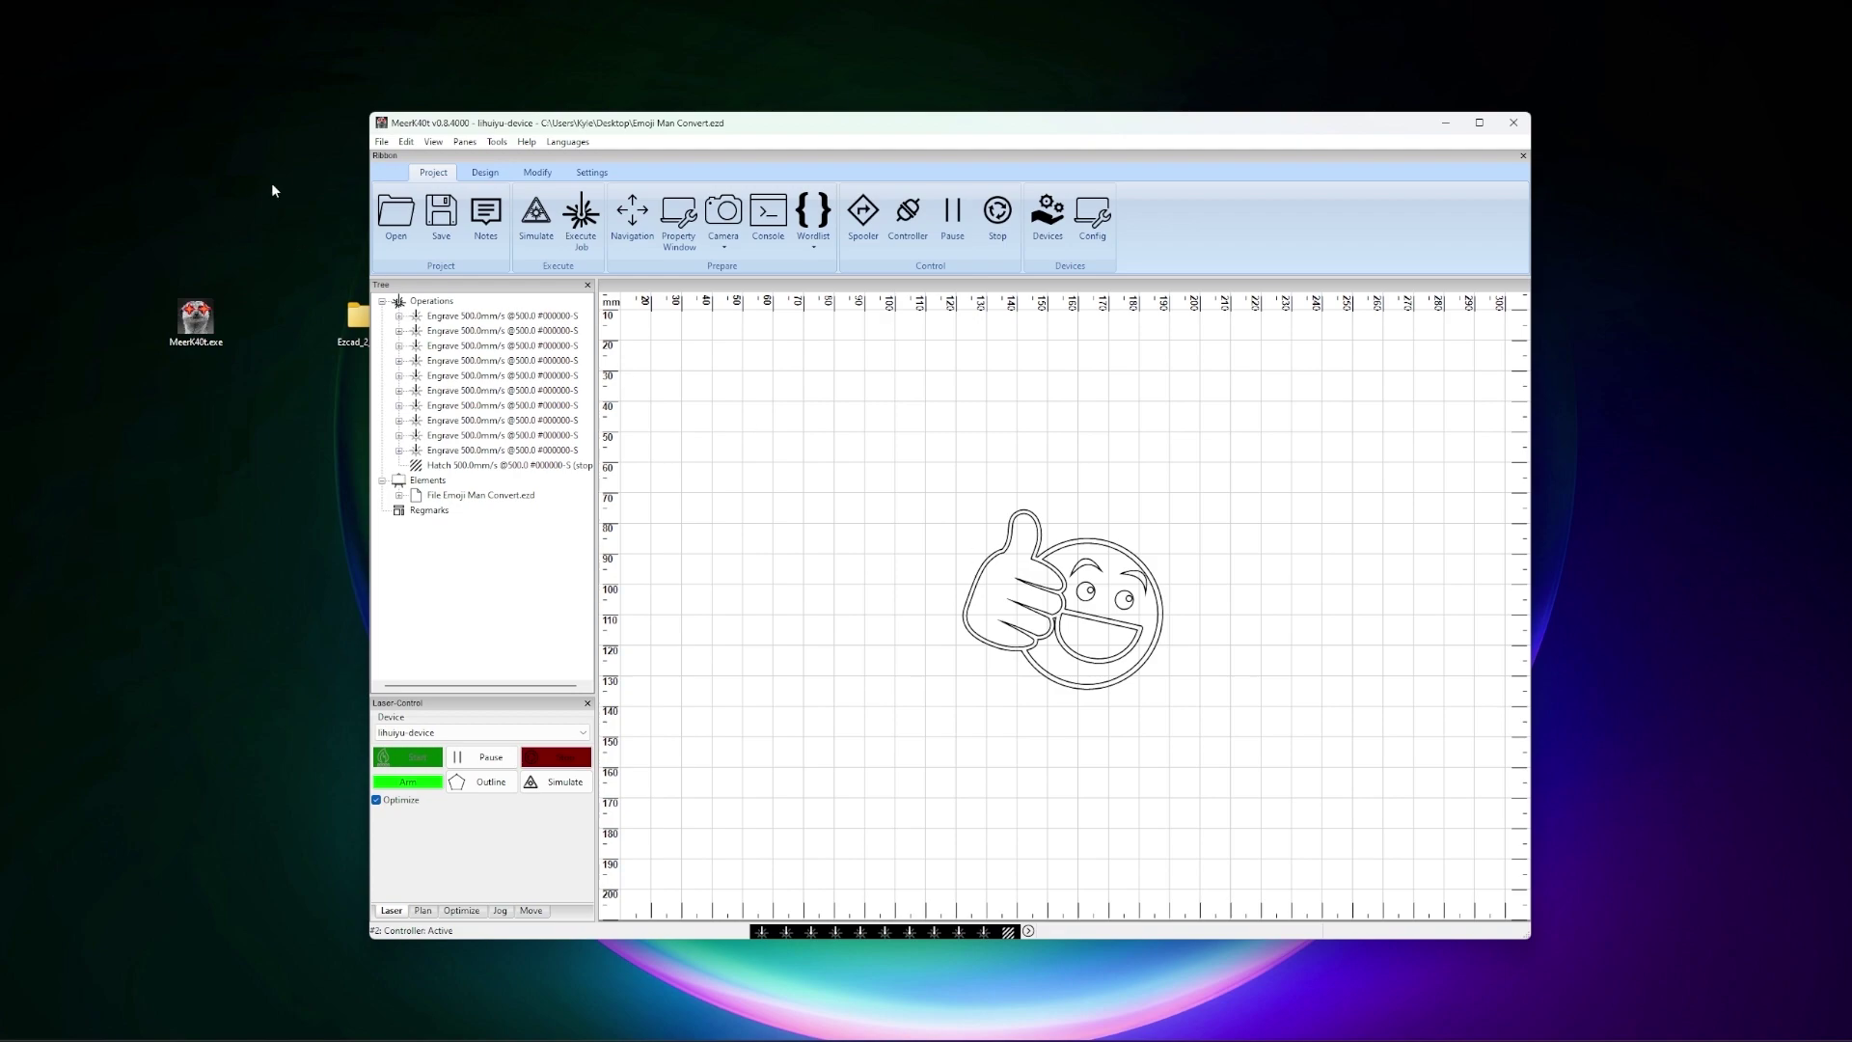
- Save the project to the desktop as "emoji man converted" in Scalable Vector Graphics (svg) format and select the resulting file
{"action": "left_click", "coordinate": [381, 142]}
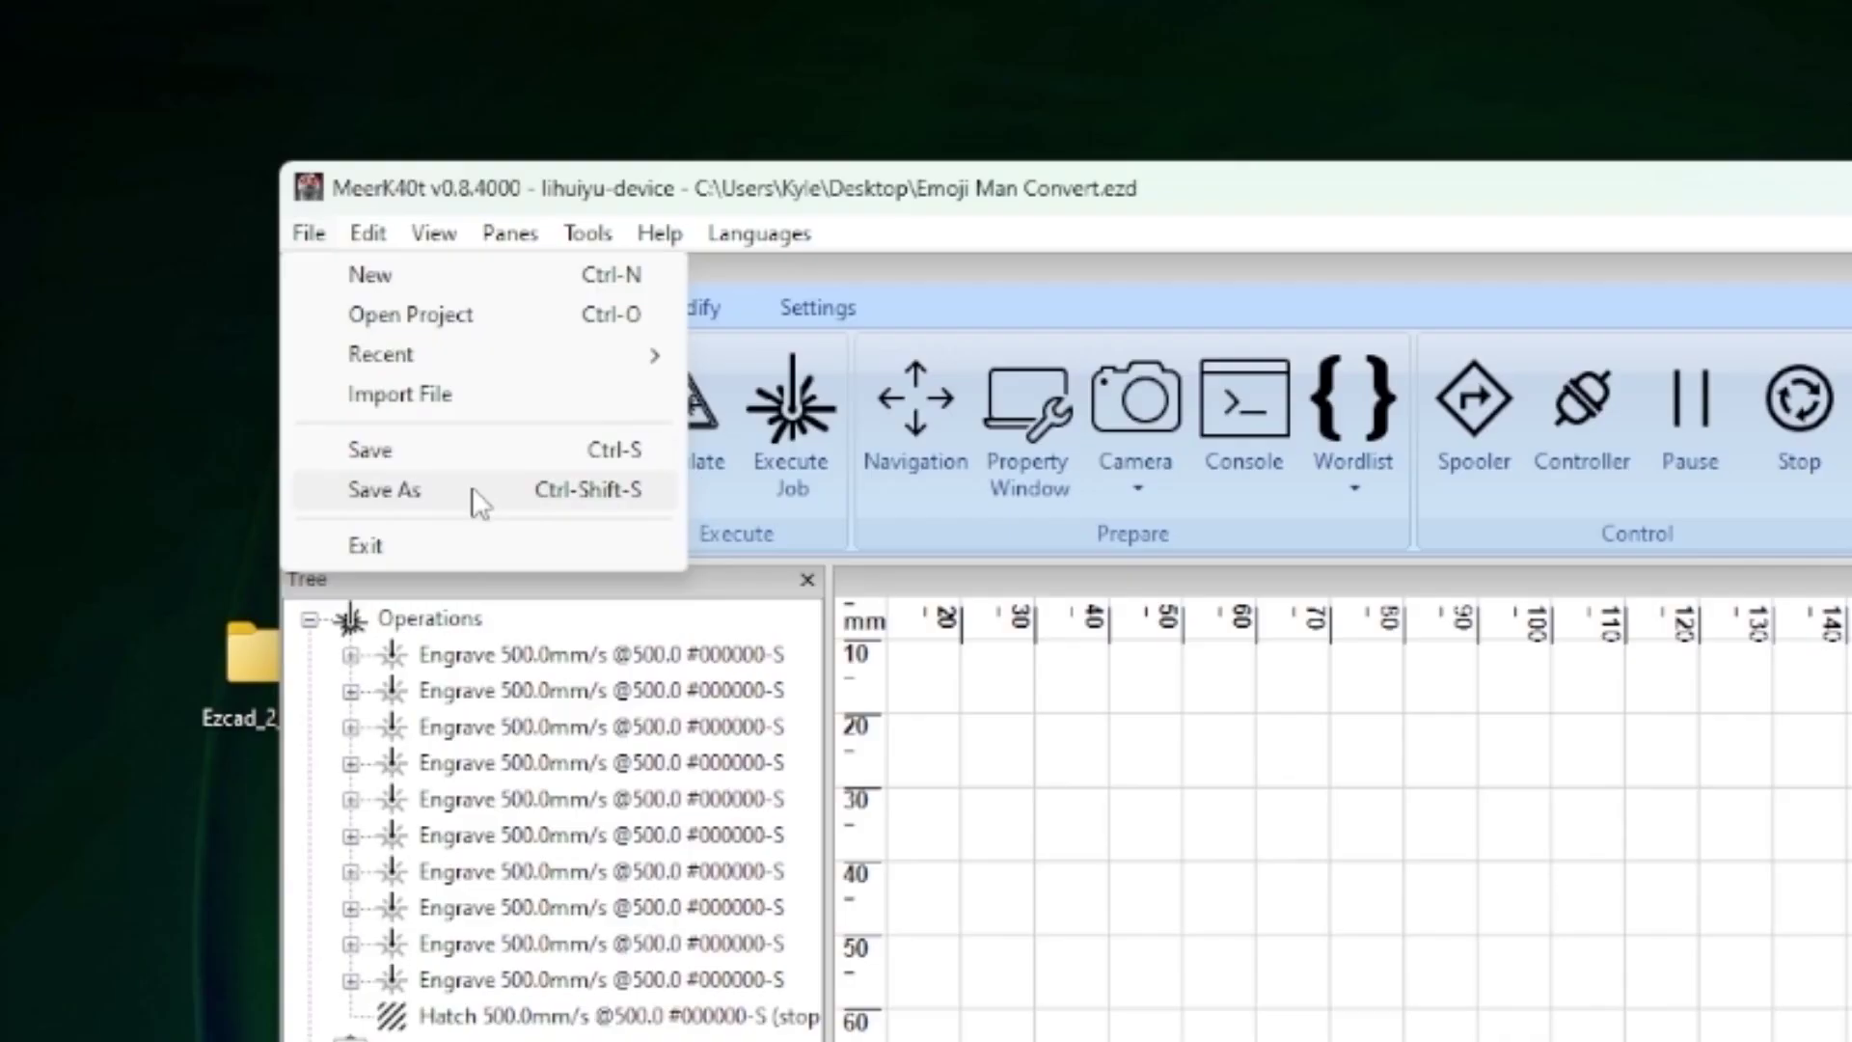
{"action": "left_click", "coordinate": [453, 253]}
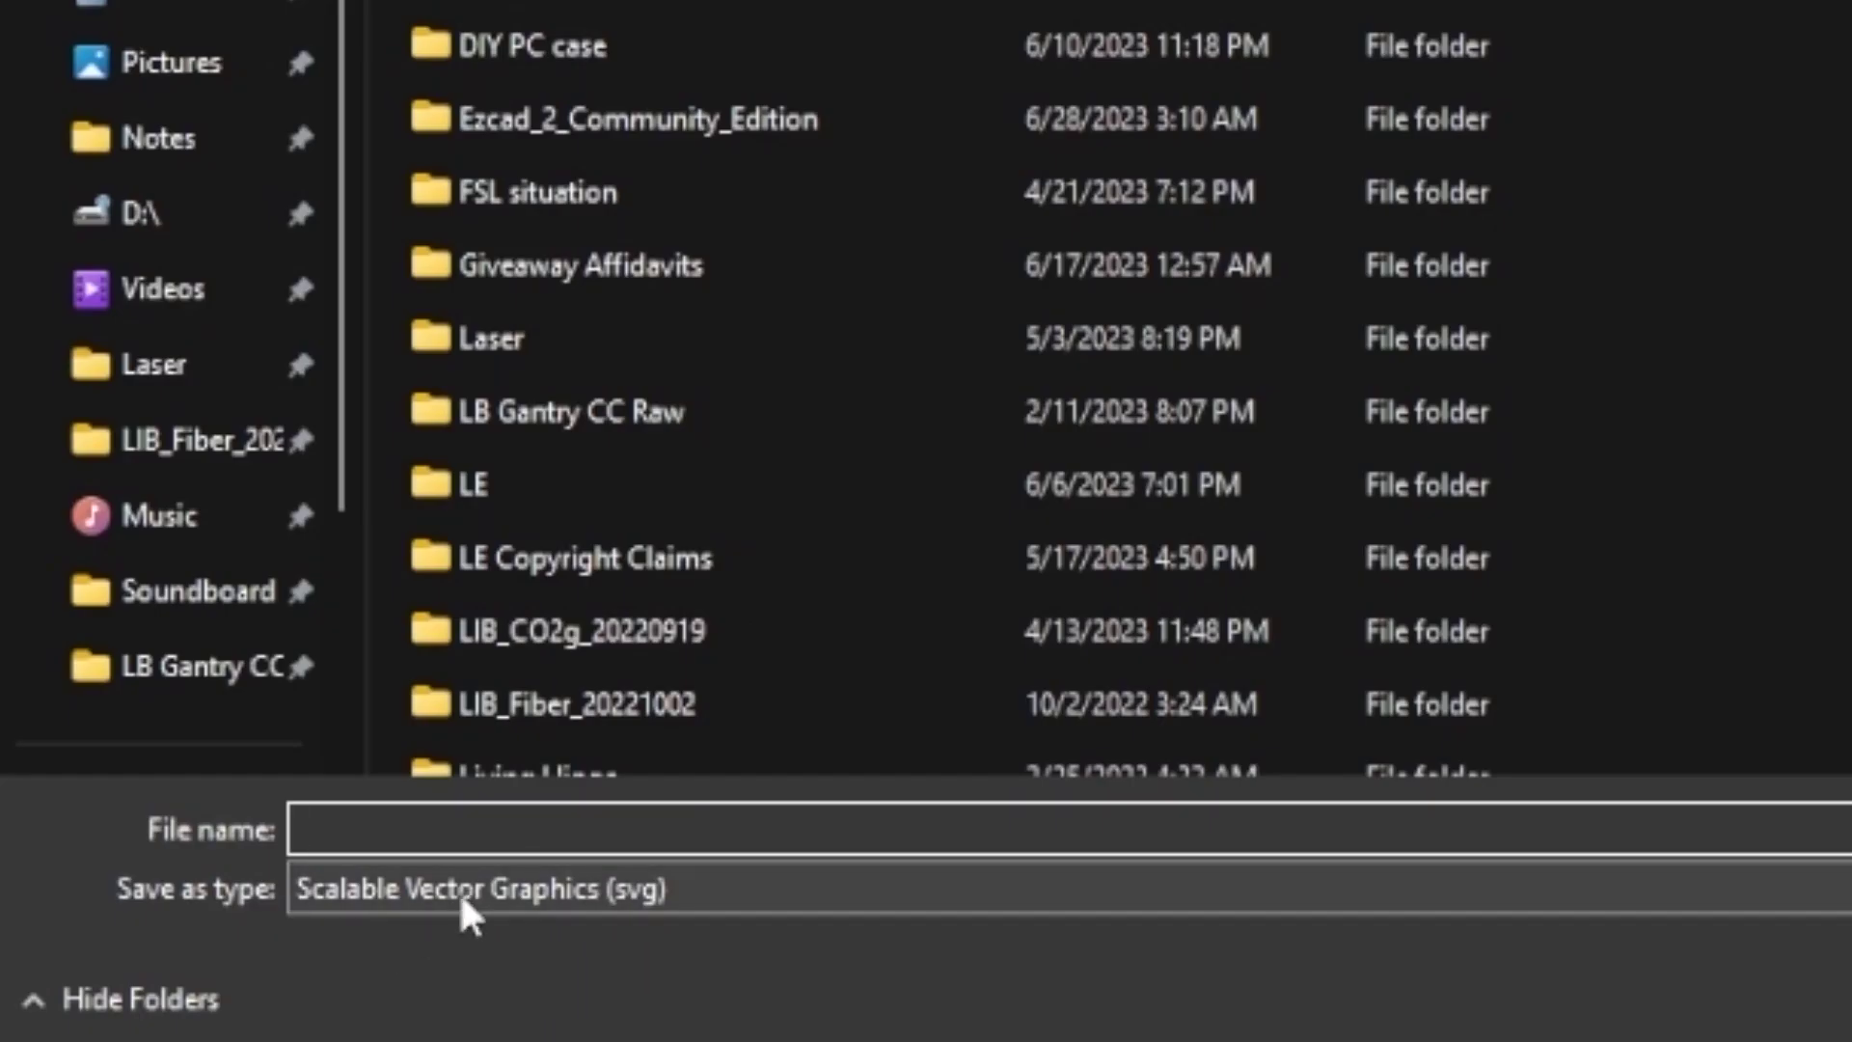
{"action": "left_click", "coordinate": [457, 895]}
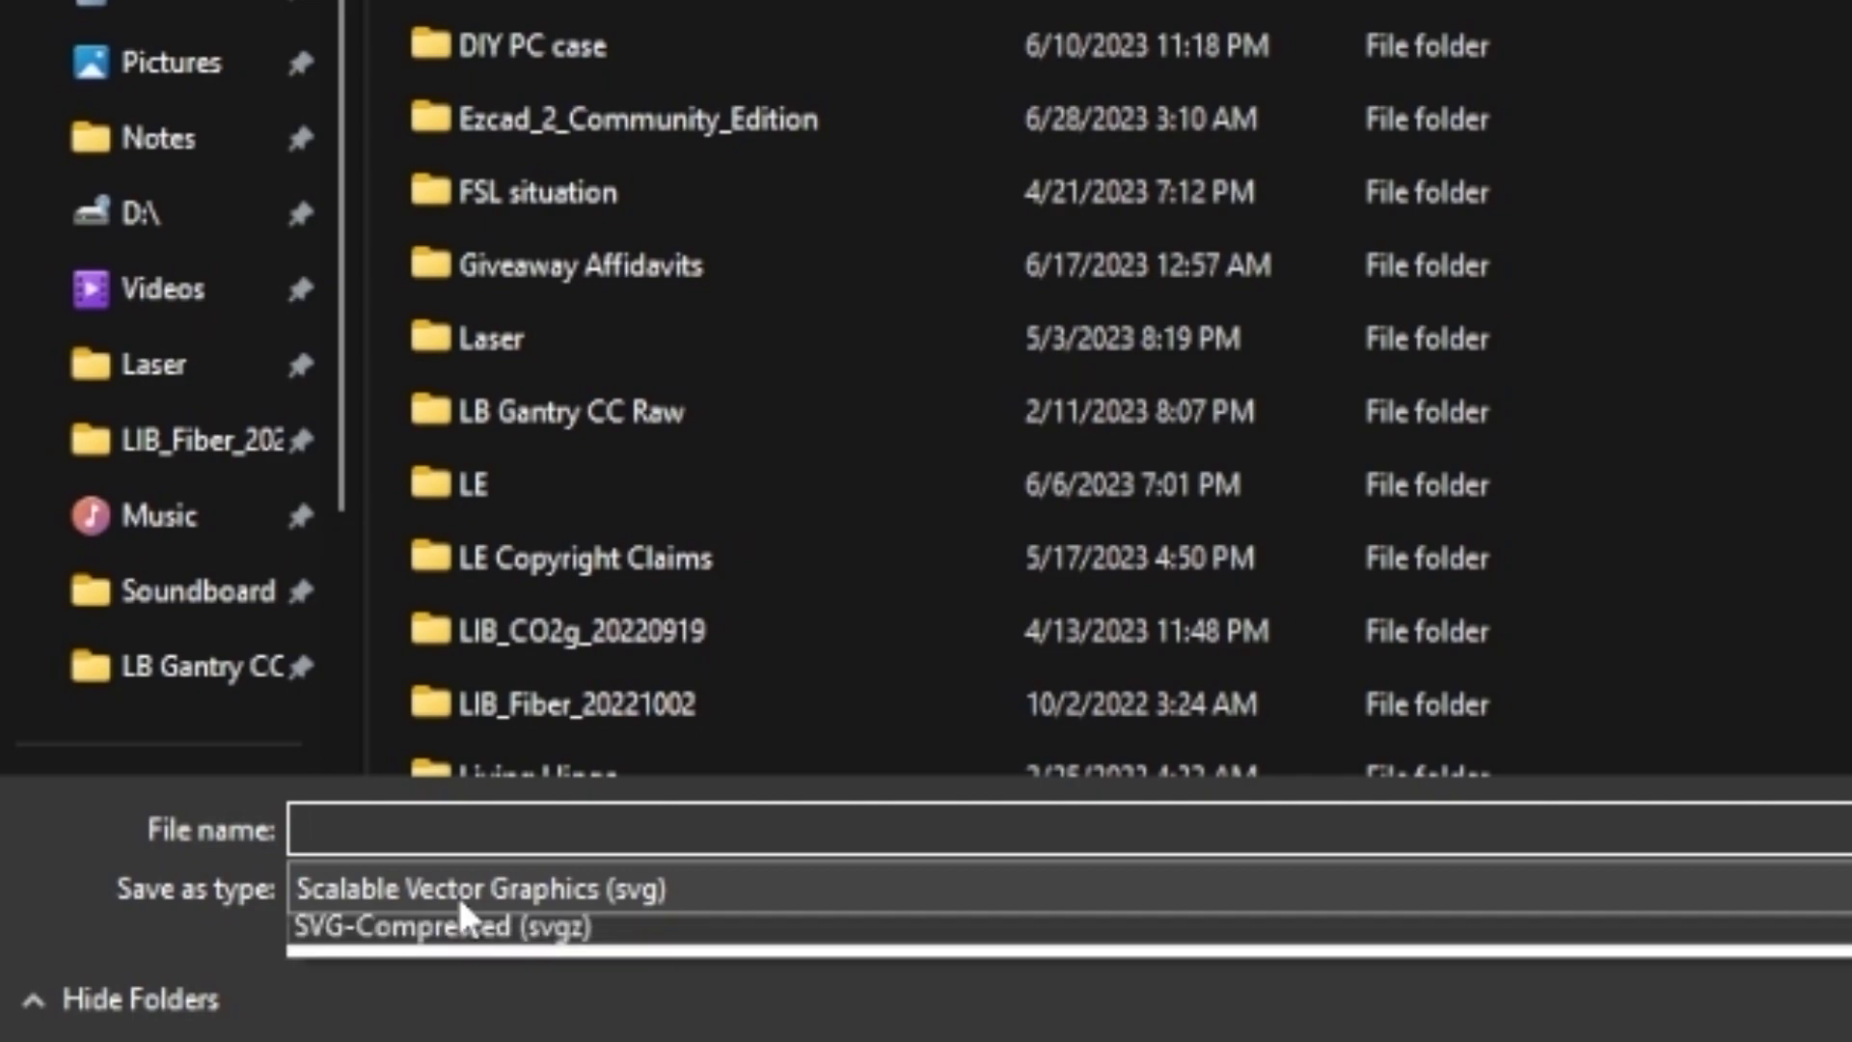
{"action": "left_click", "coordinate": [459, 899]}
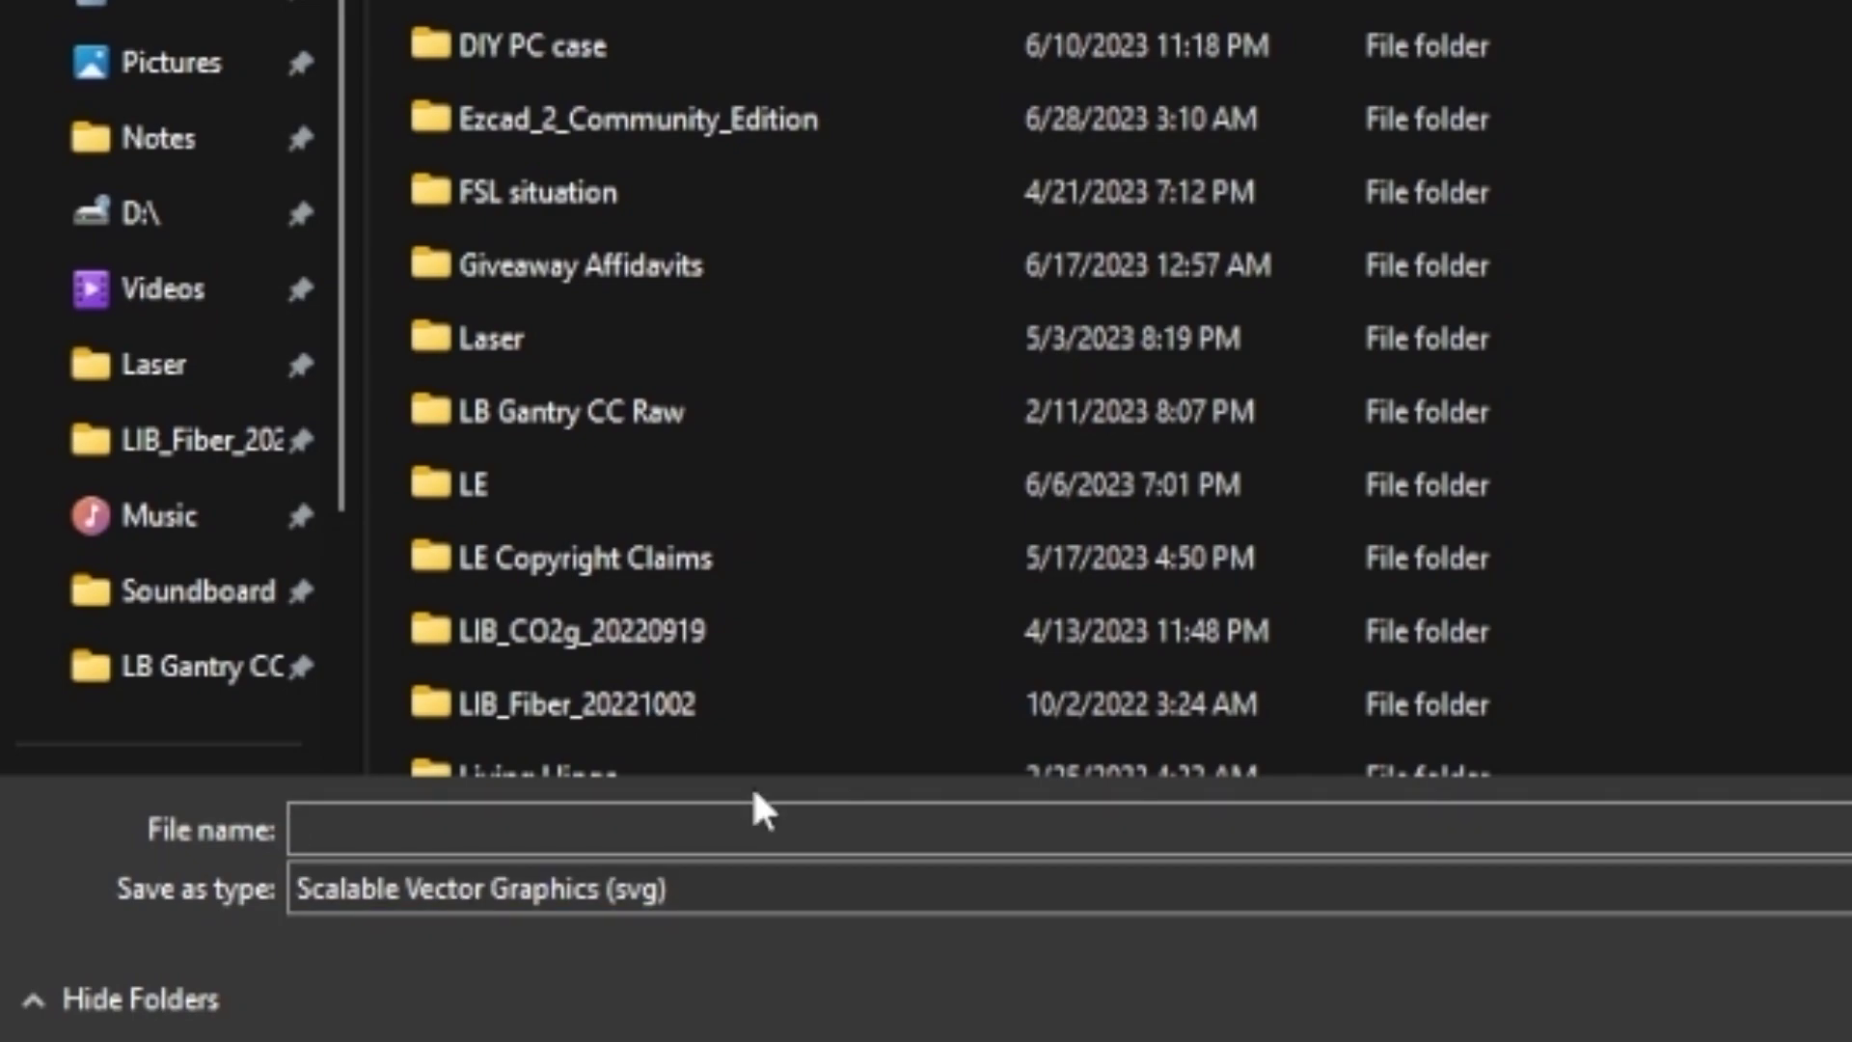
{"action": "left_click", "coordinate": [684, 818]}
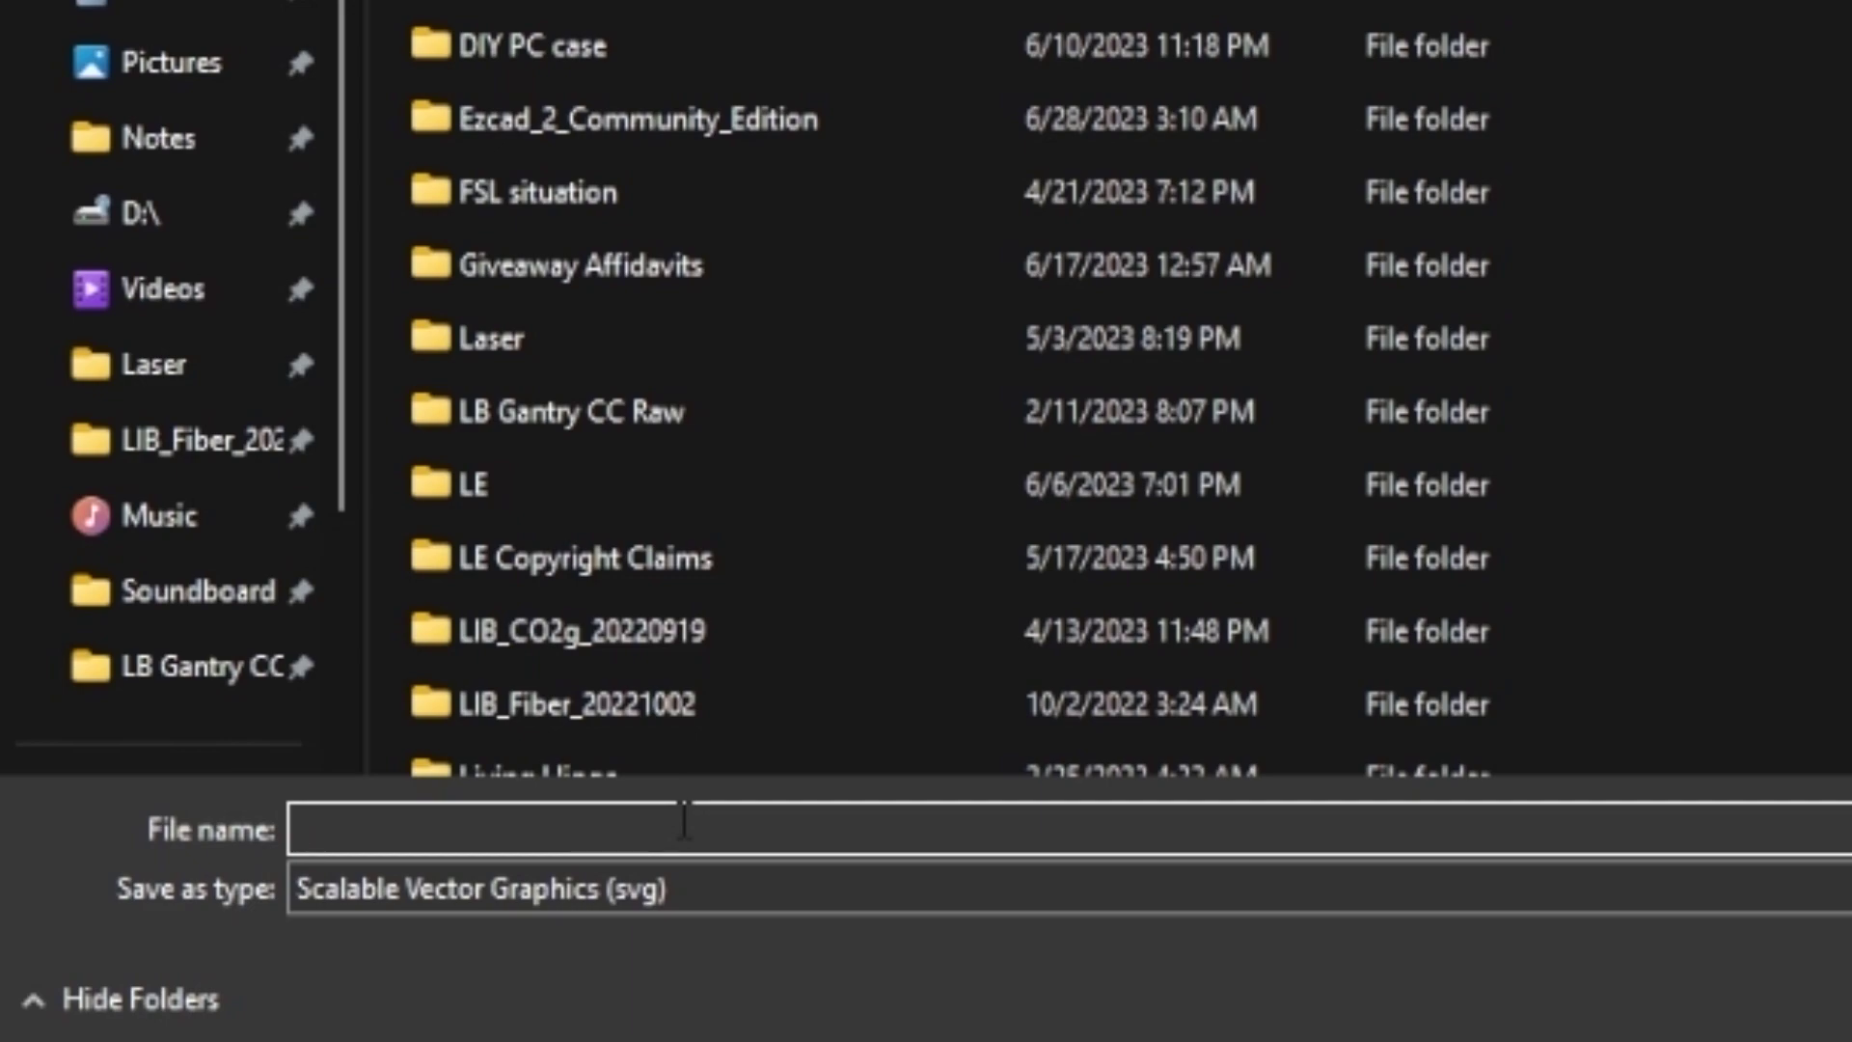
{"action": "type", "text": "emoji man converte"}
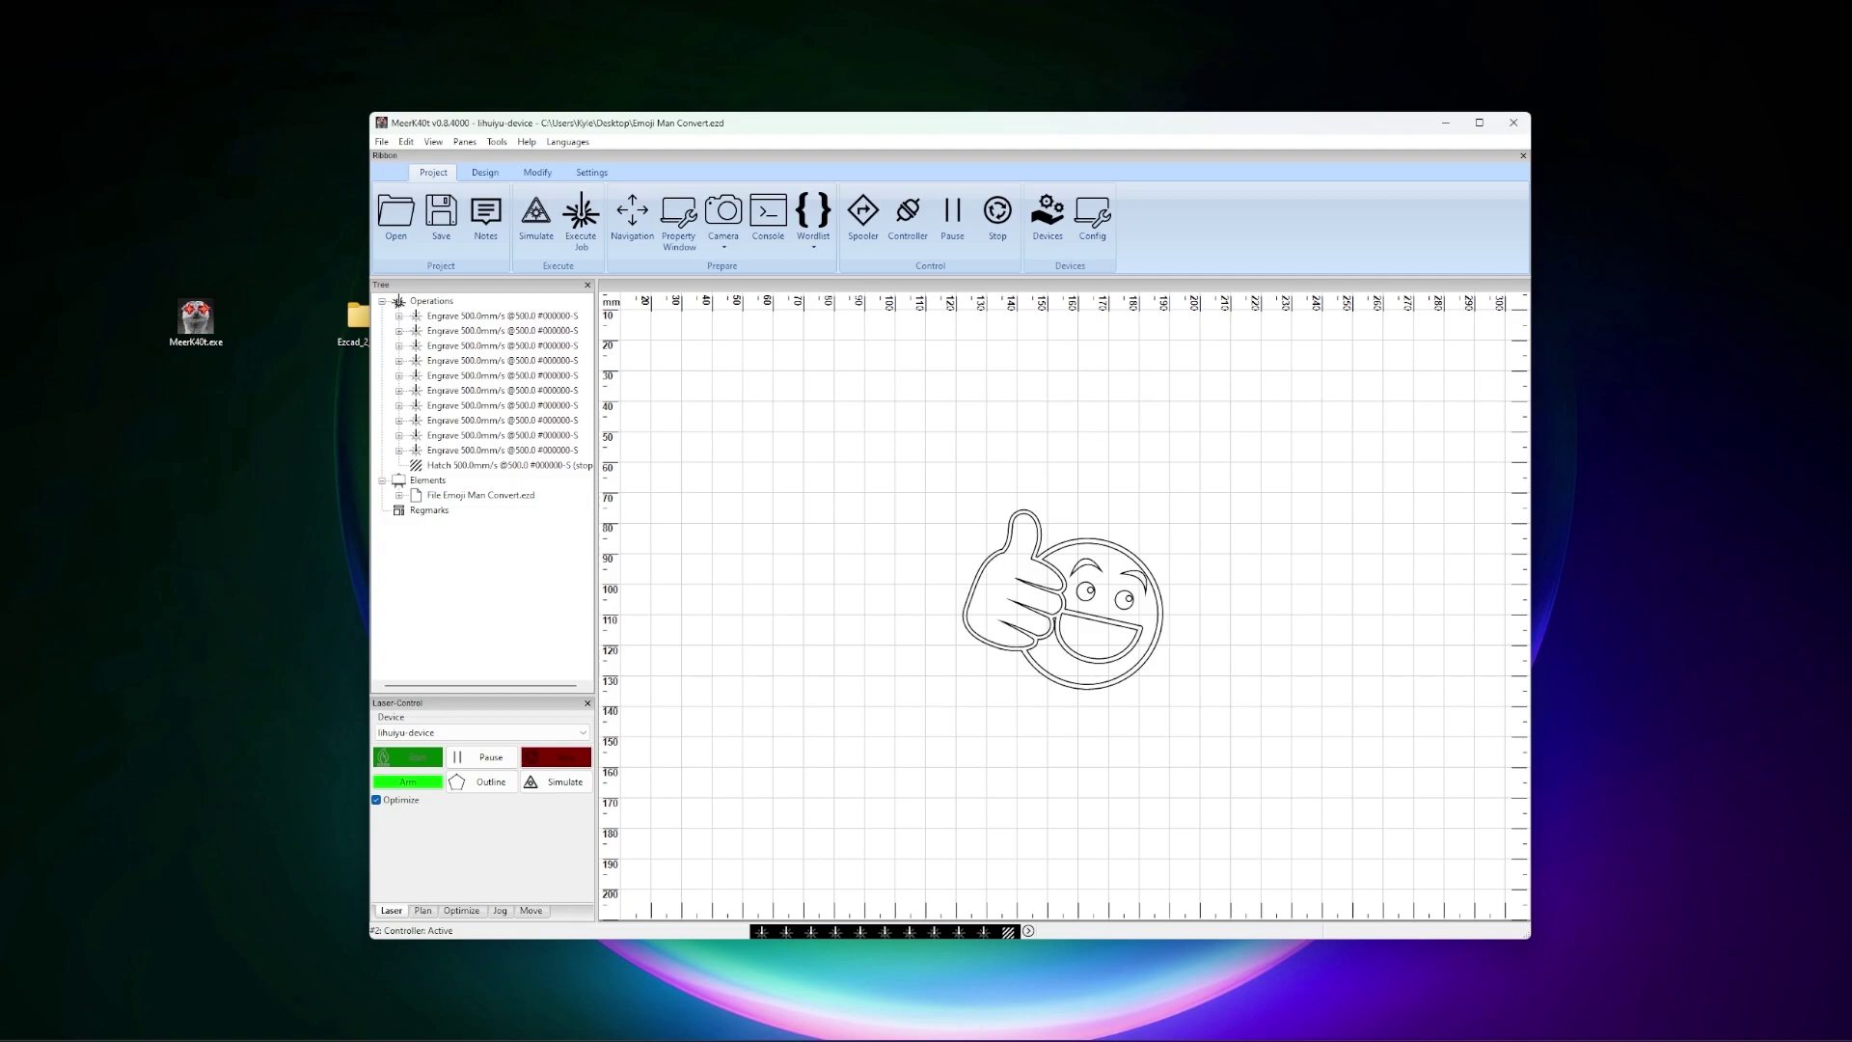
{"action": "left_click", "coordinate": [306, 401]}
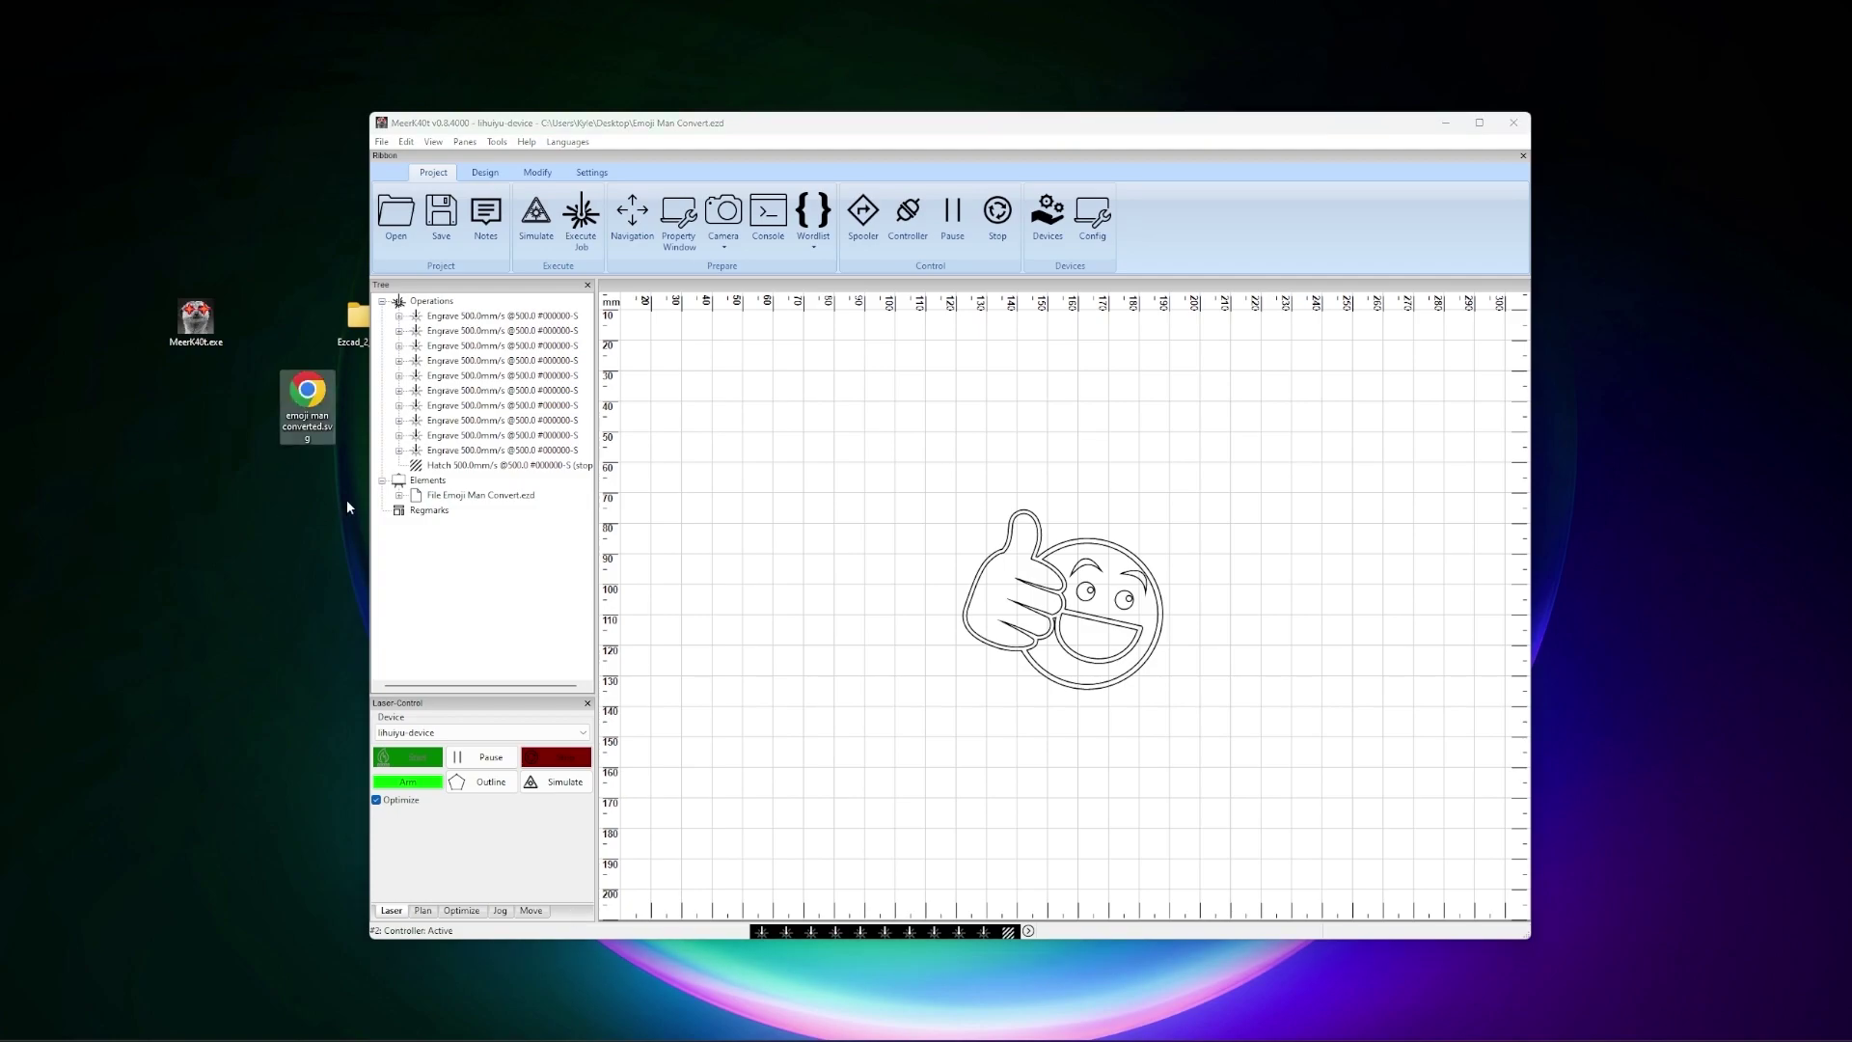
- Start a new empty project and open the original Emoji Man.ezd from the desktop
{"action": "left_click", "coordinate": [669, 422]}
{"action": "key", "text": "ctrl+n"}
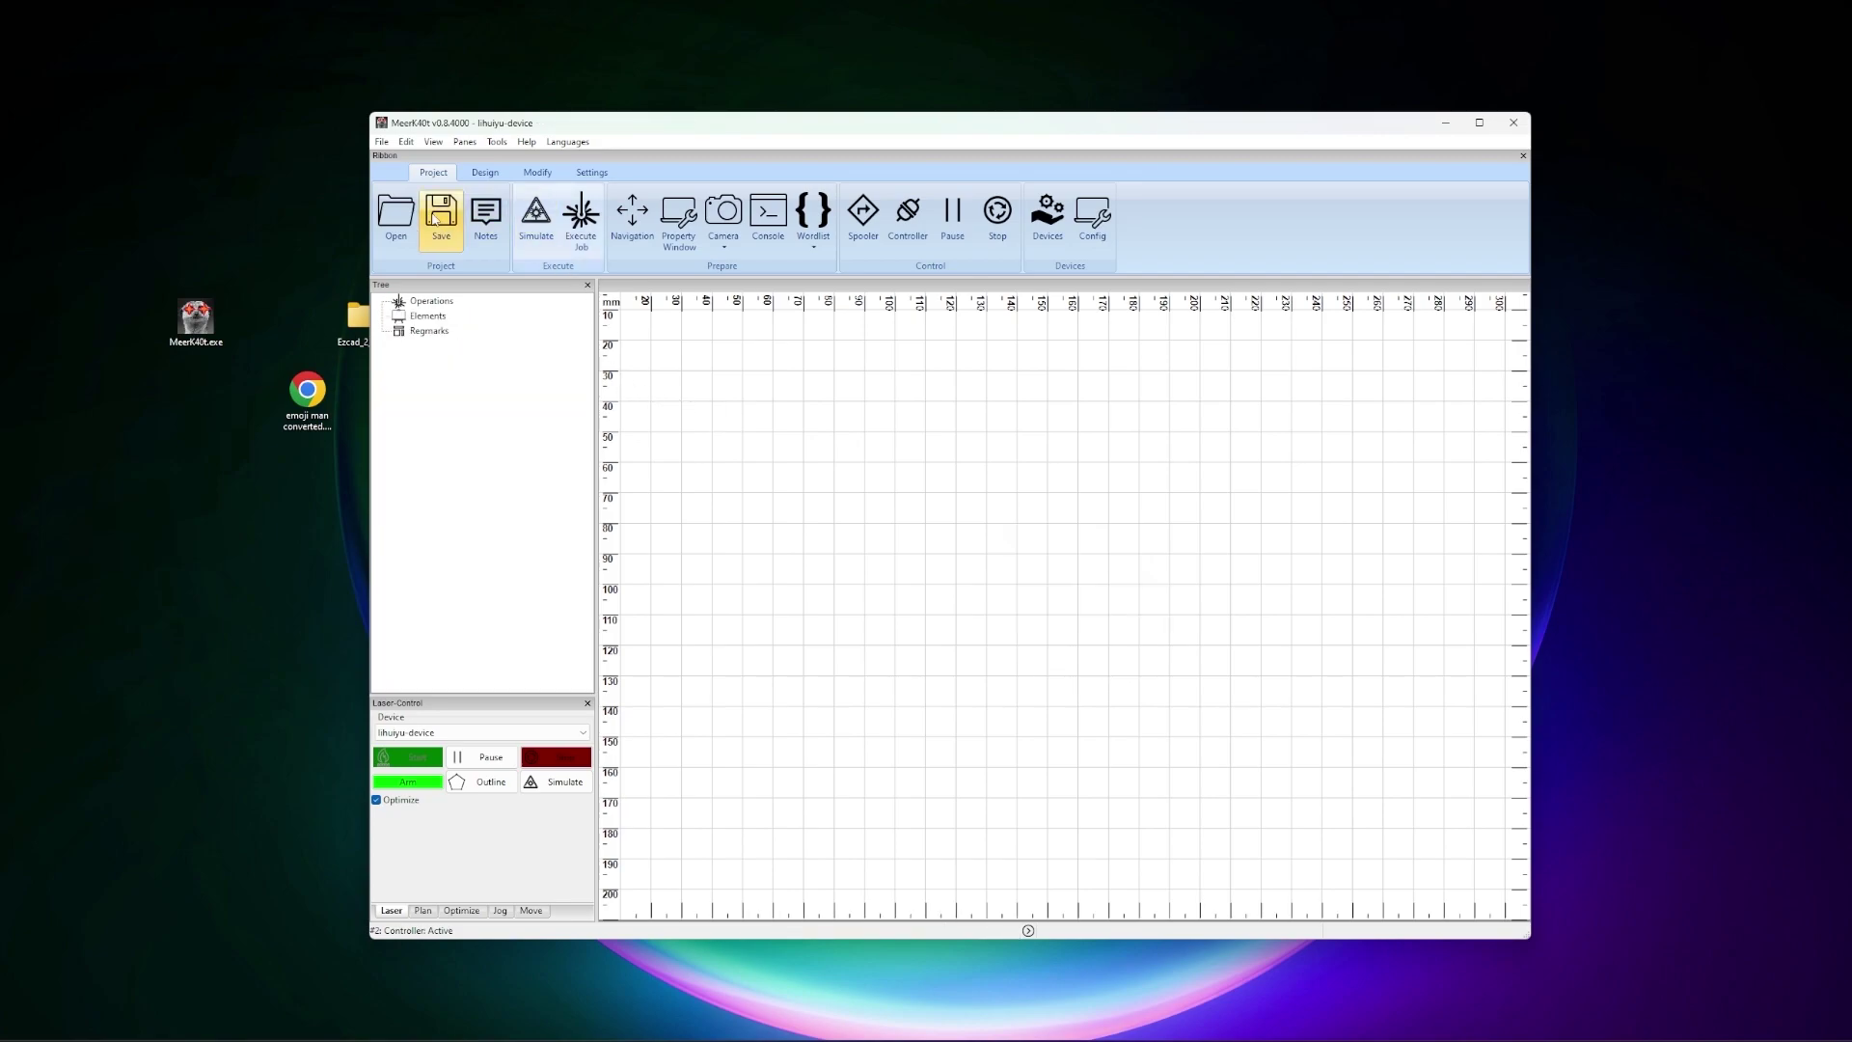
{"action": "left_click", "coordinate": [383, 143]}
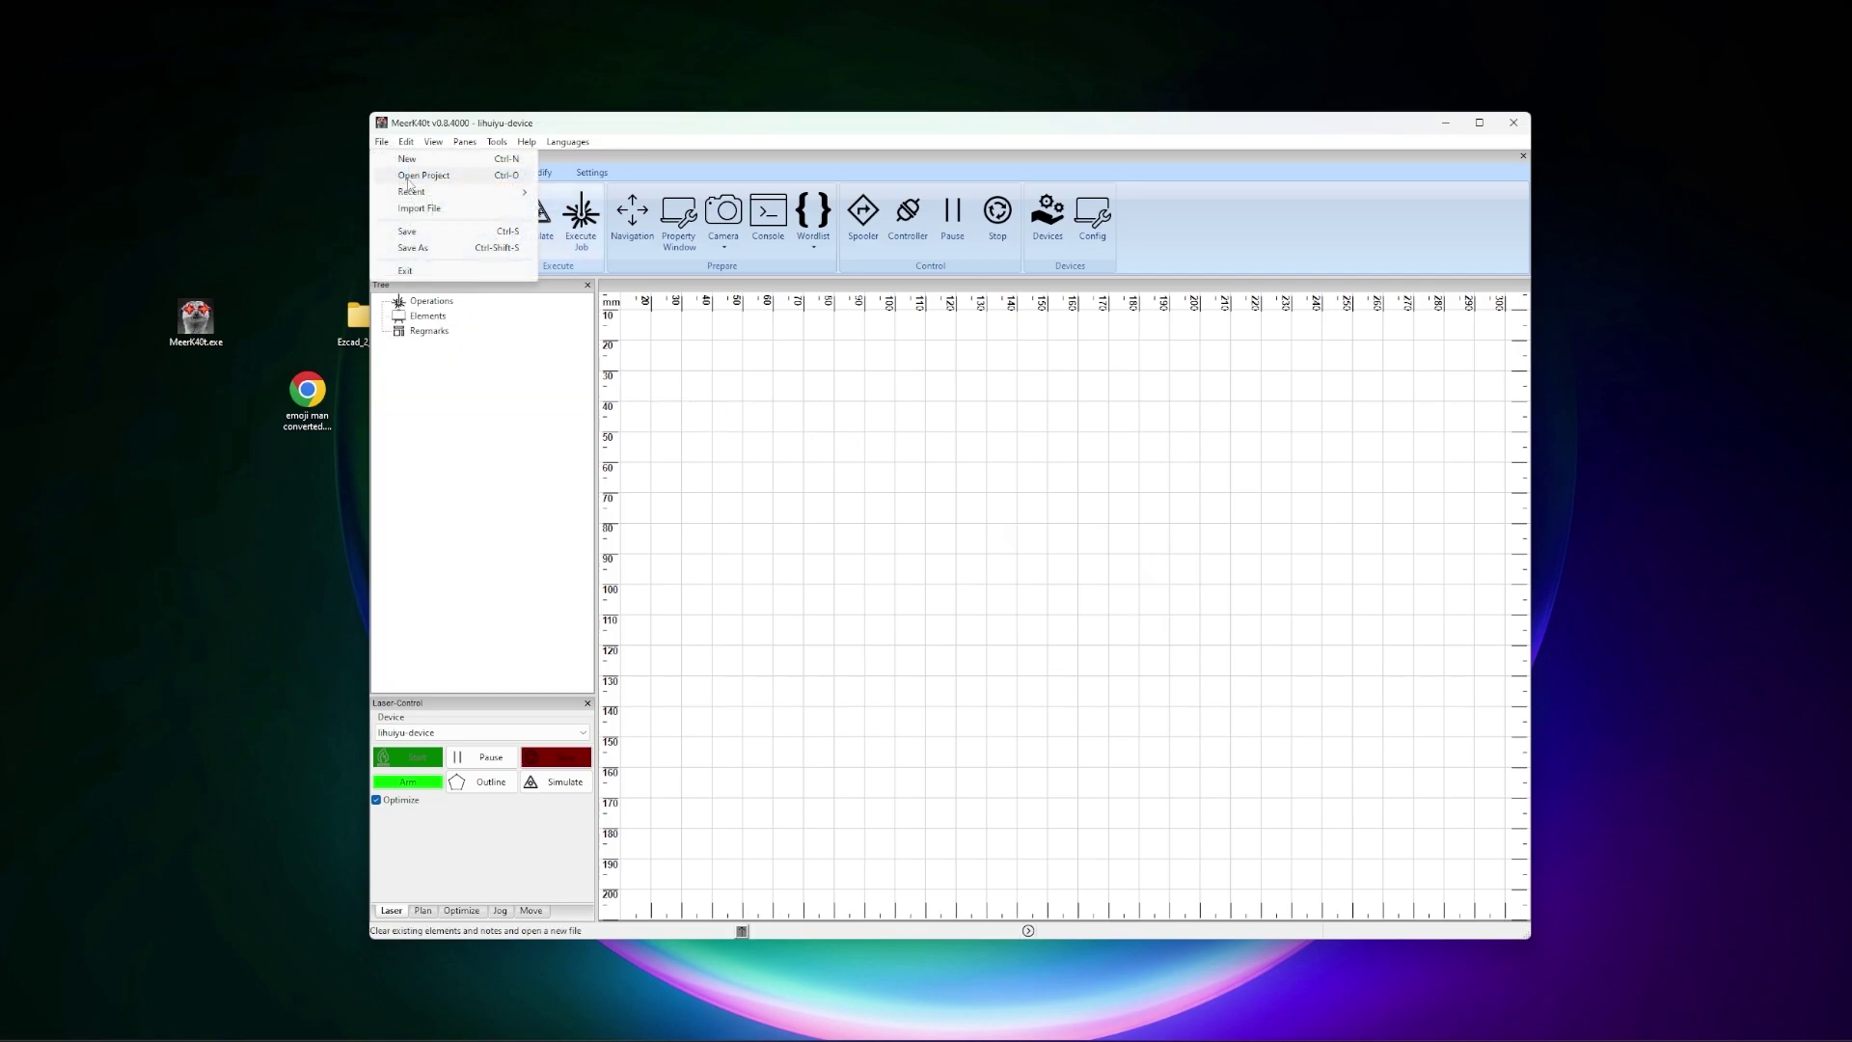
{"action": "left_click", "coordinate": [410, 176]}
{"action": "left_click", "coordinate": [579, 640]}
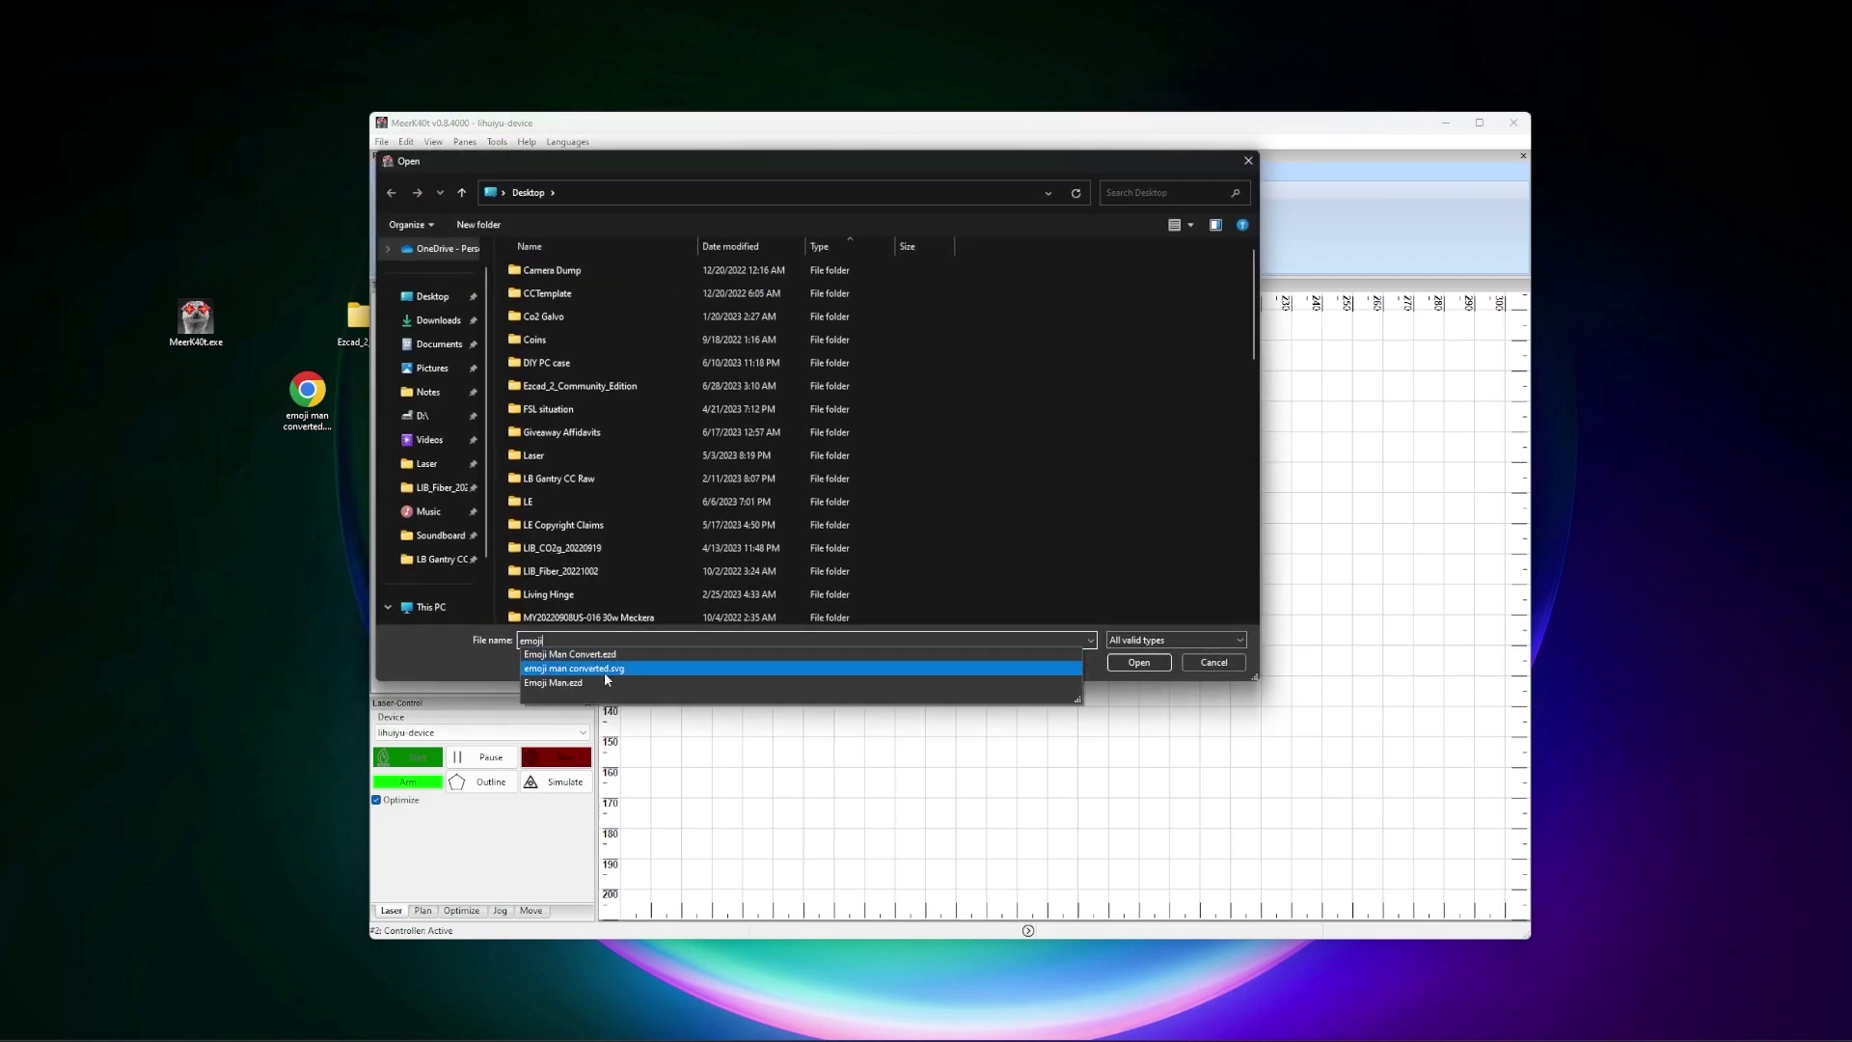
{"action": "left_click", "coordinate": [627, 682]}
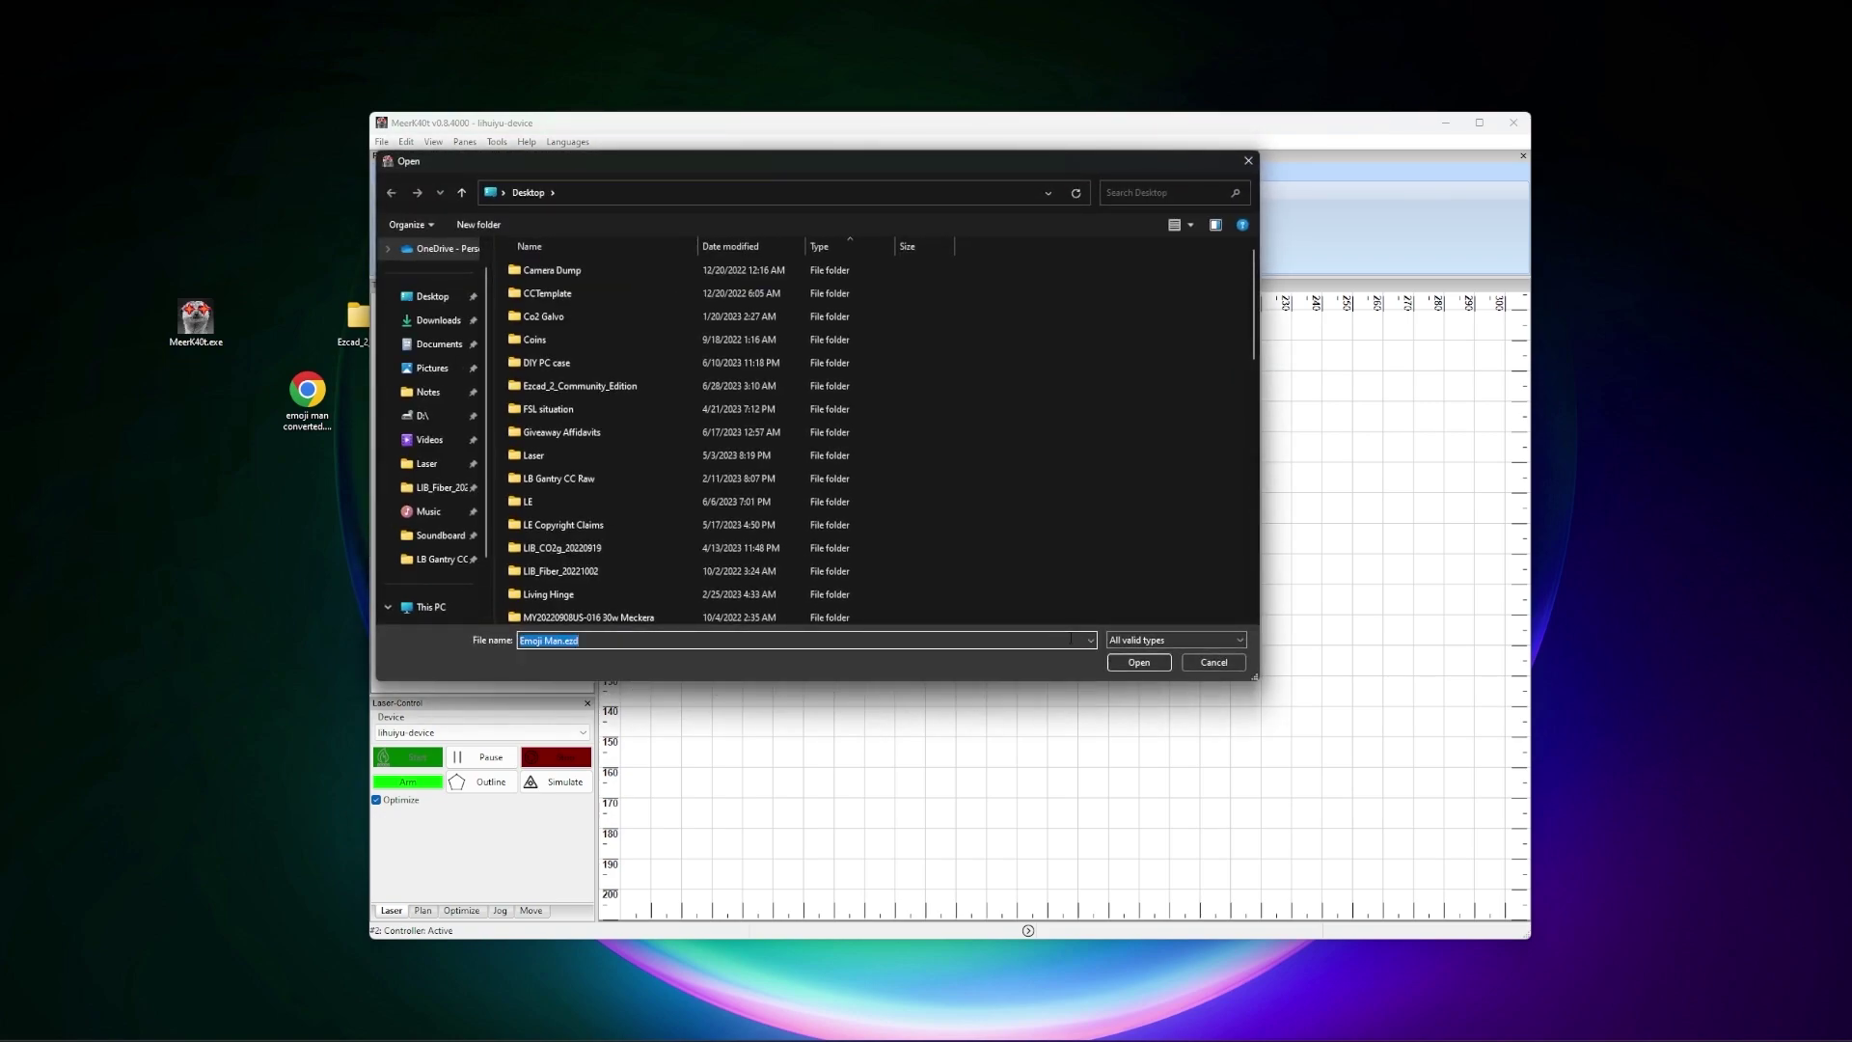
{"action": "left_click", "coordinate": [1143, 664]}
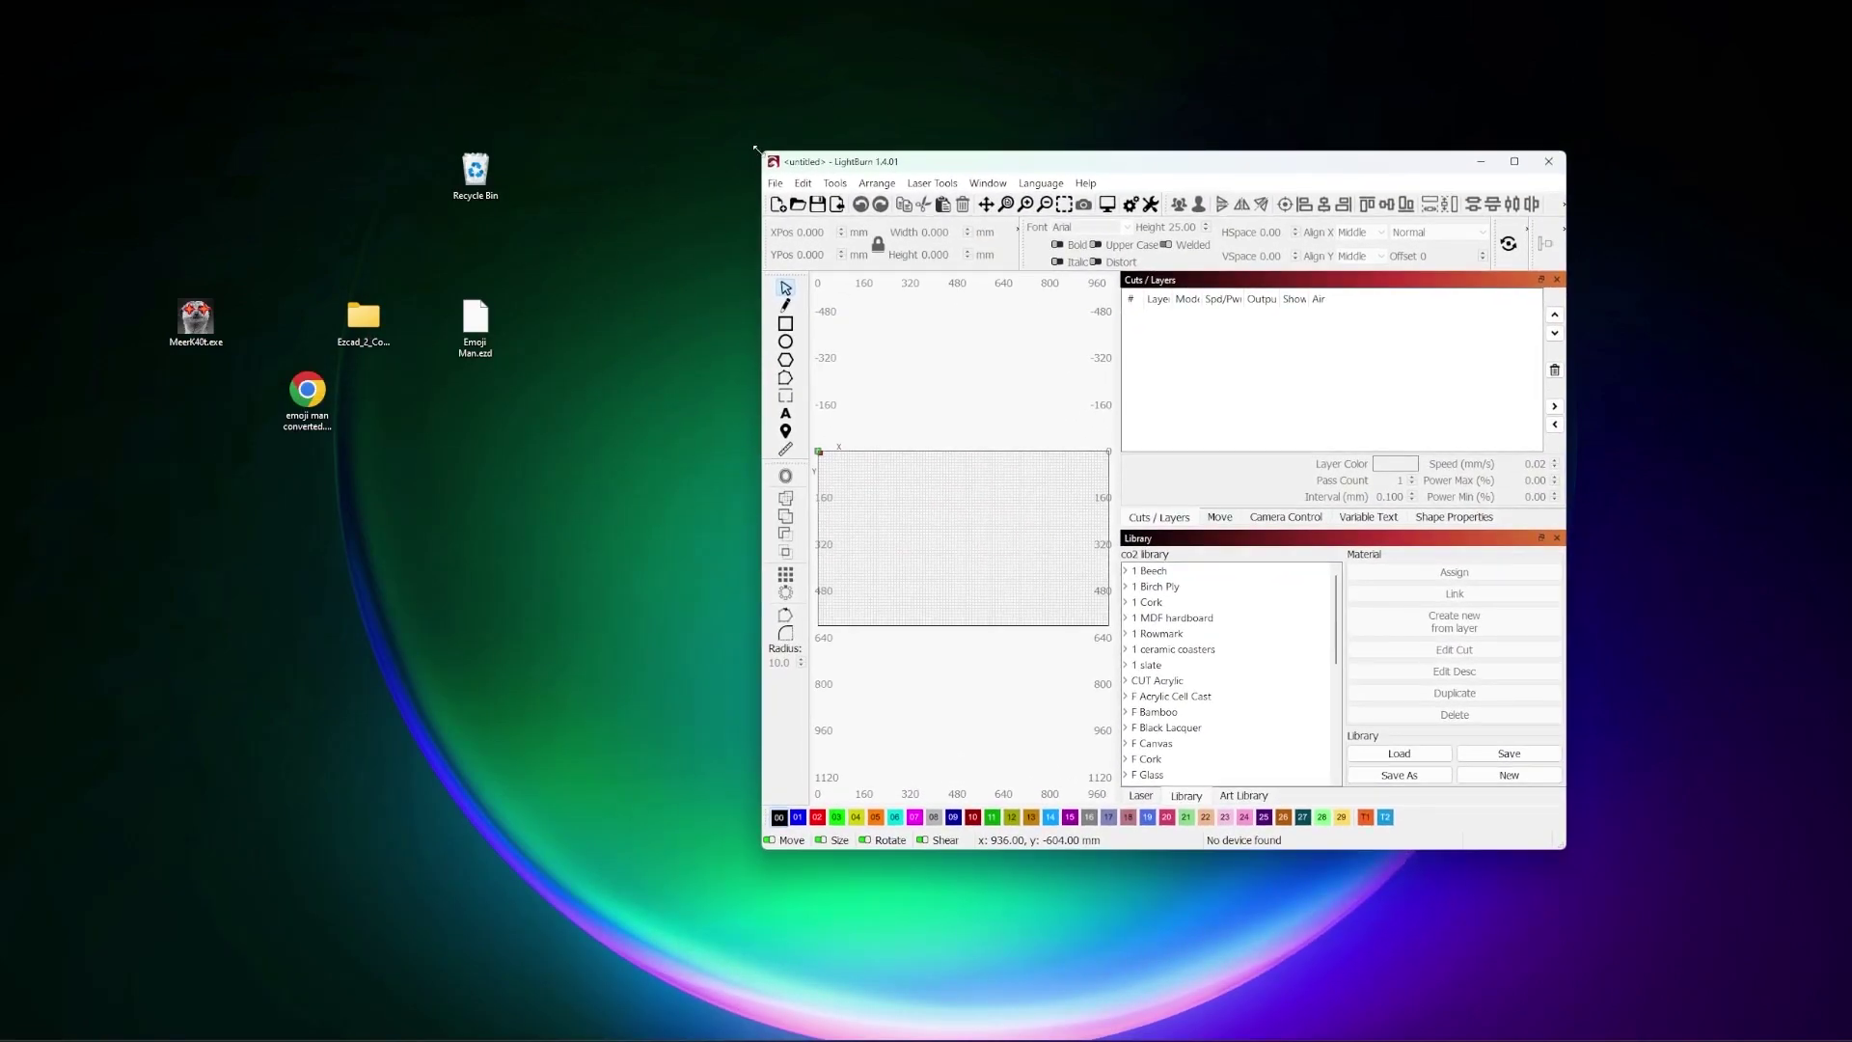
- Switch to LightBurn, enlarge its window, import emoji man converted.svg from the desktop, and select the whole emoji
{"action": "left_click_drag", "start_coordinate": [760, 151], "coordinate": [451, 85]}
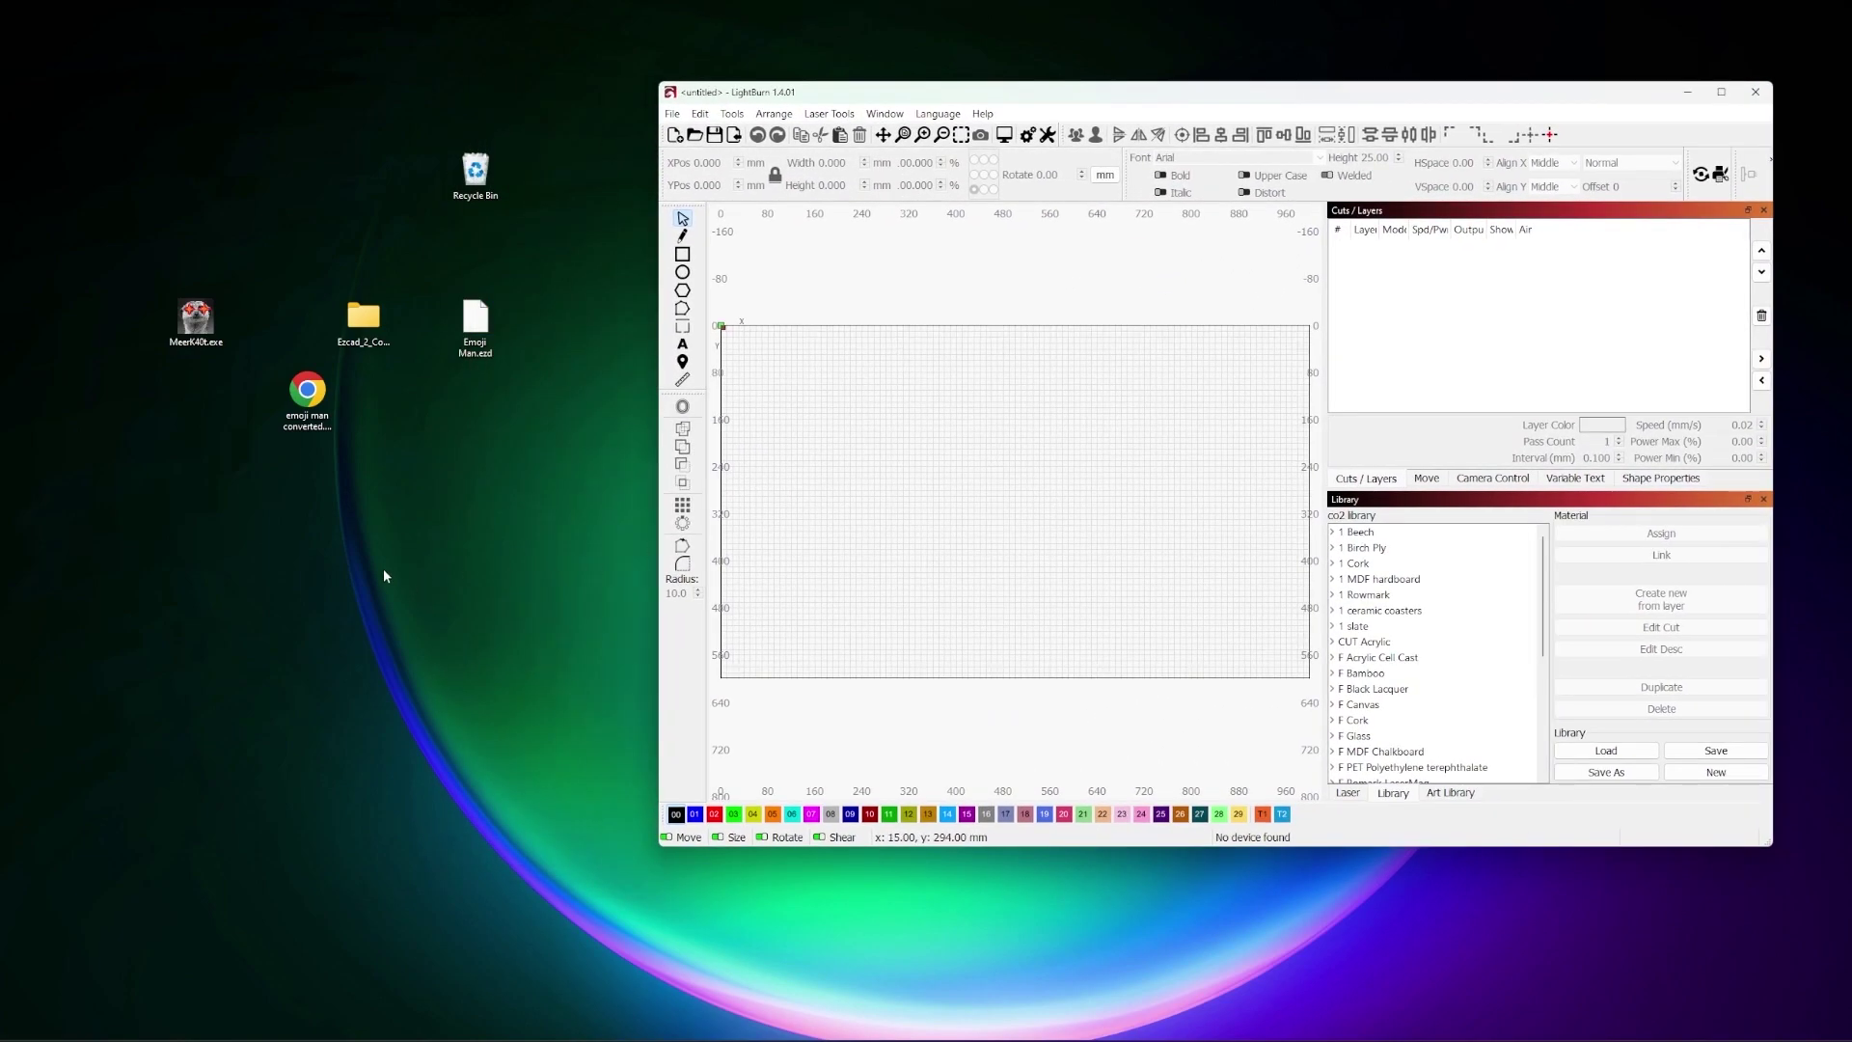
{"action": "mouse_move", "coordinate": [307, 390]}
{"action": "left_mouse_down"}
{"action": "mouse_move", "coordinate": [297, 427]}
{"action": "mouse_move", "coordinate": [917, 541]}
{"action": "left_mouse_up"}
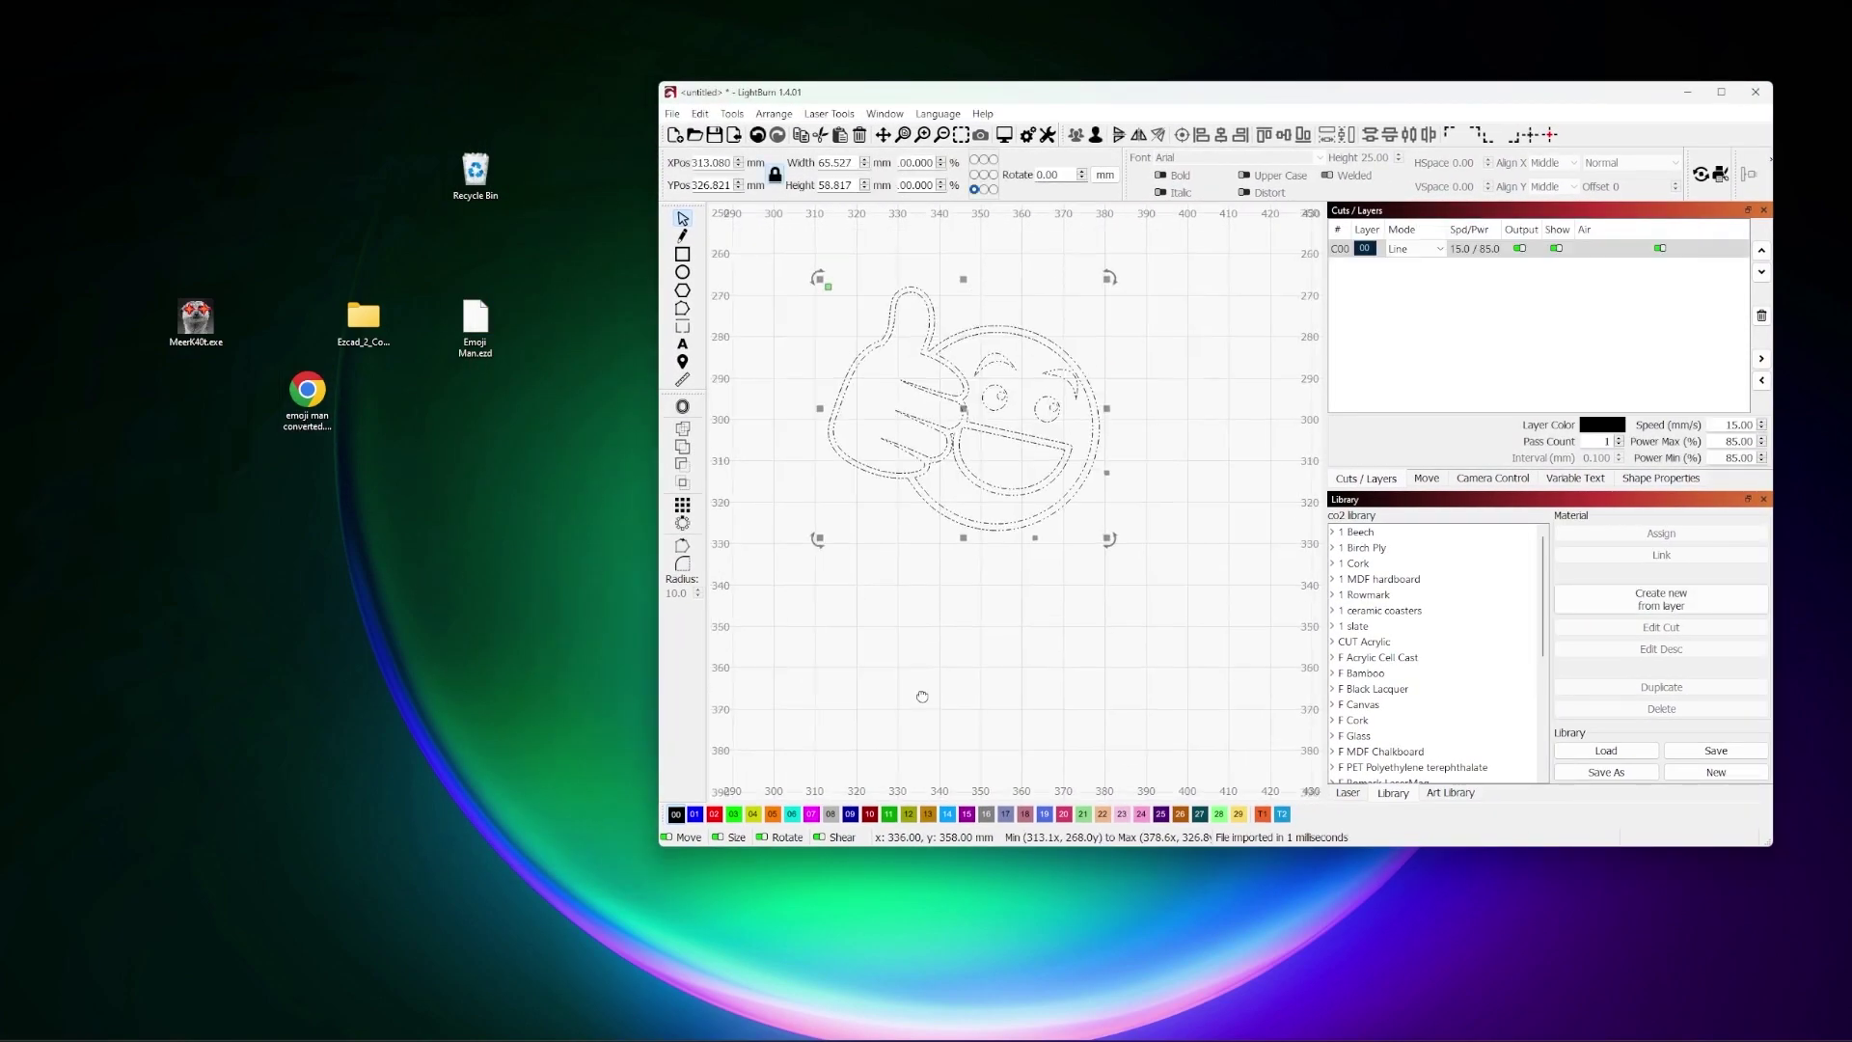
{"action": "middle_click_drag", "start_coordinate": [922, 696], "coordinate": [912, 800]}
{"action": "left_click", "coordinate": [969, 353]}
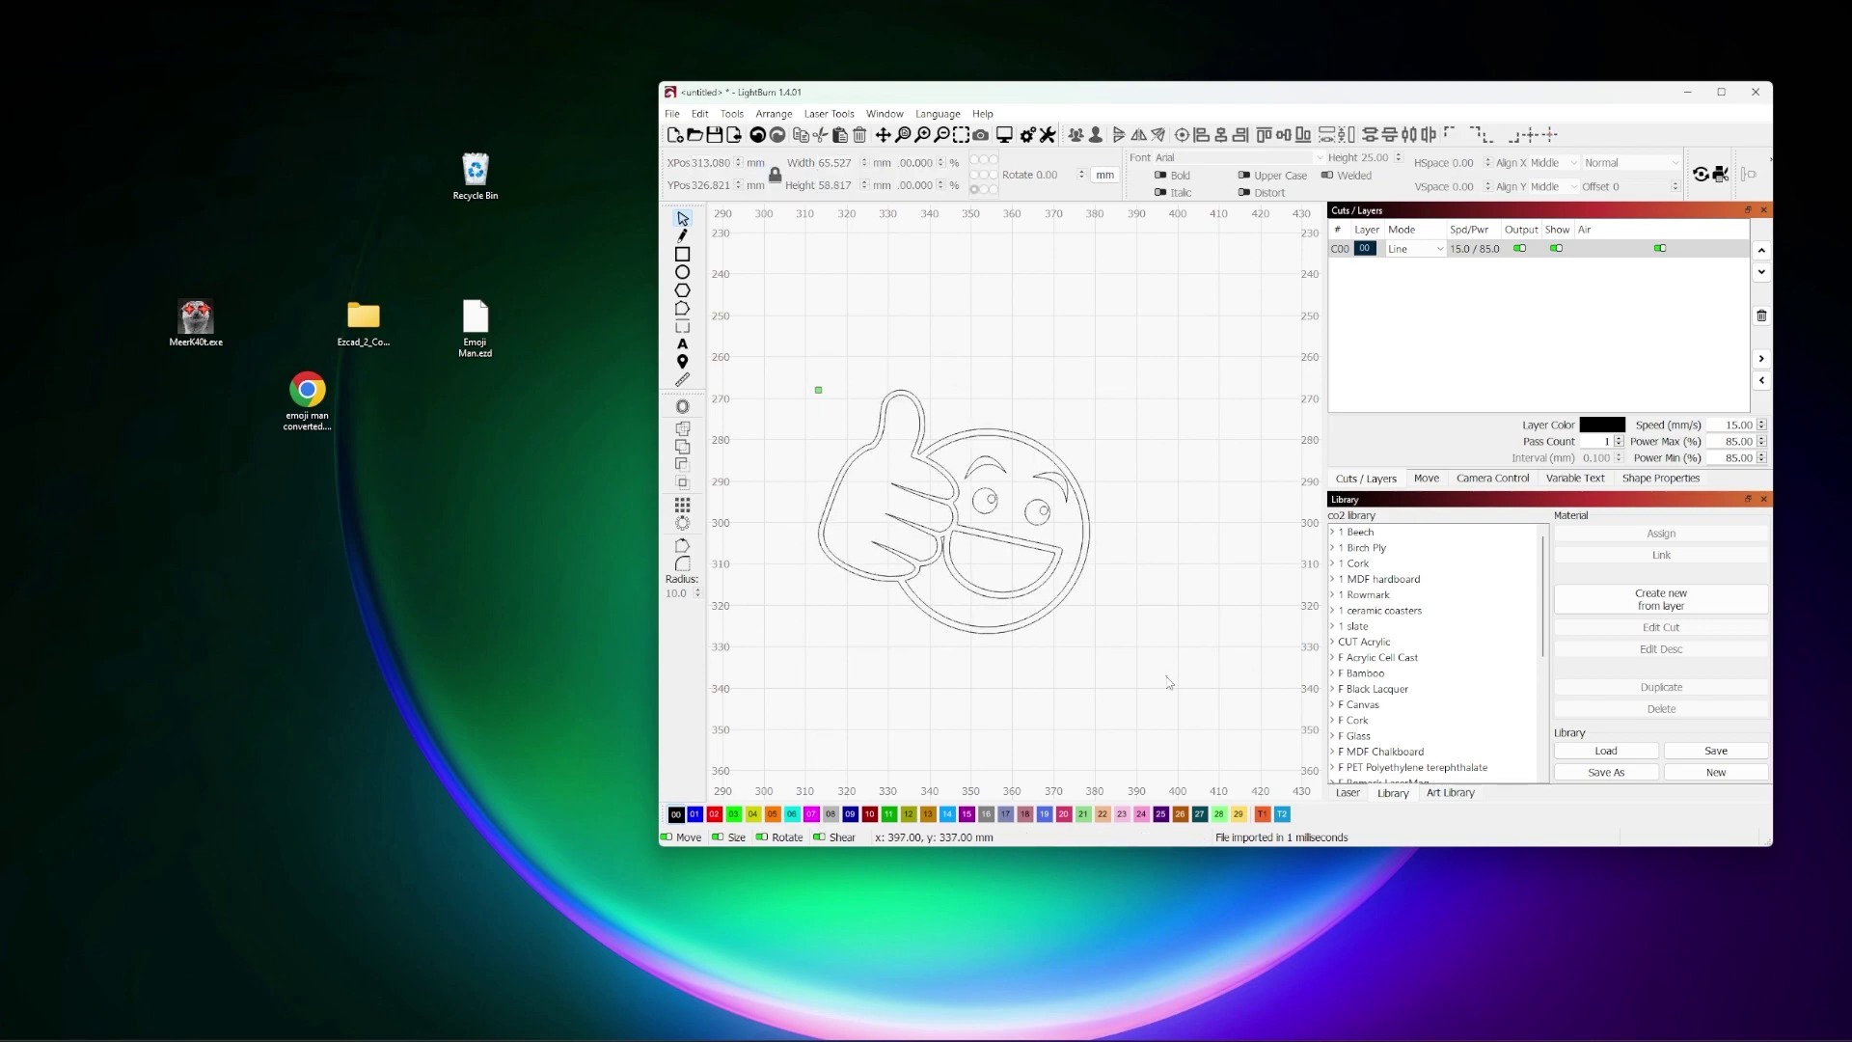
{"action": "left_click_drag", "start_coordinate": [1169, 682], "coordinate": [767, 374]}
{"action": "left_click", "coordinate": [364, 396]}
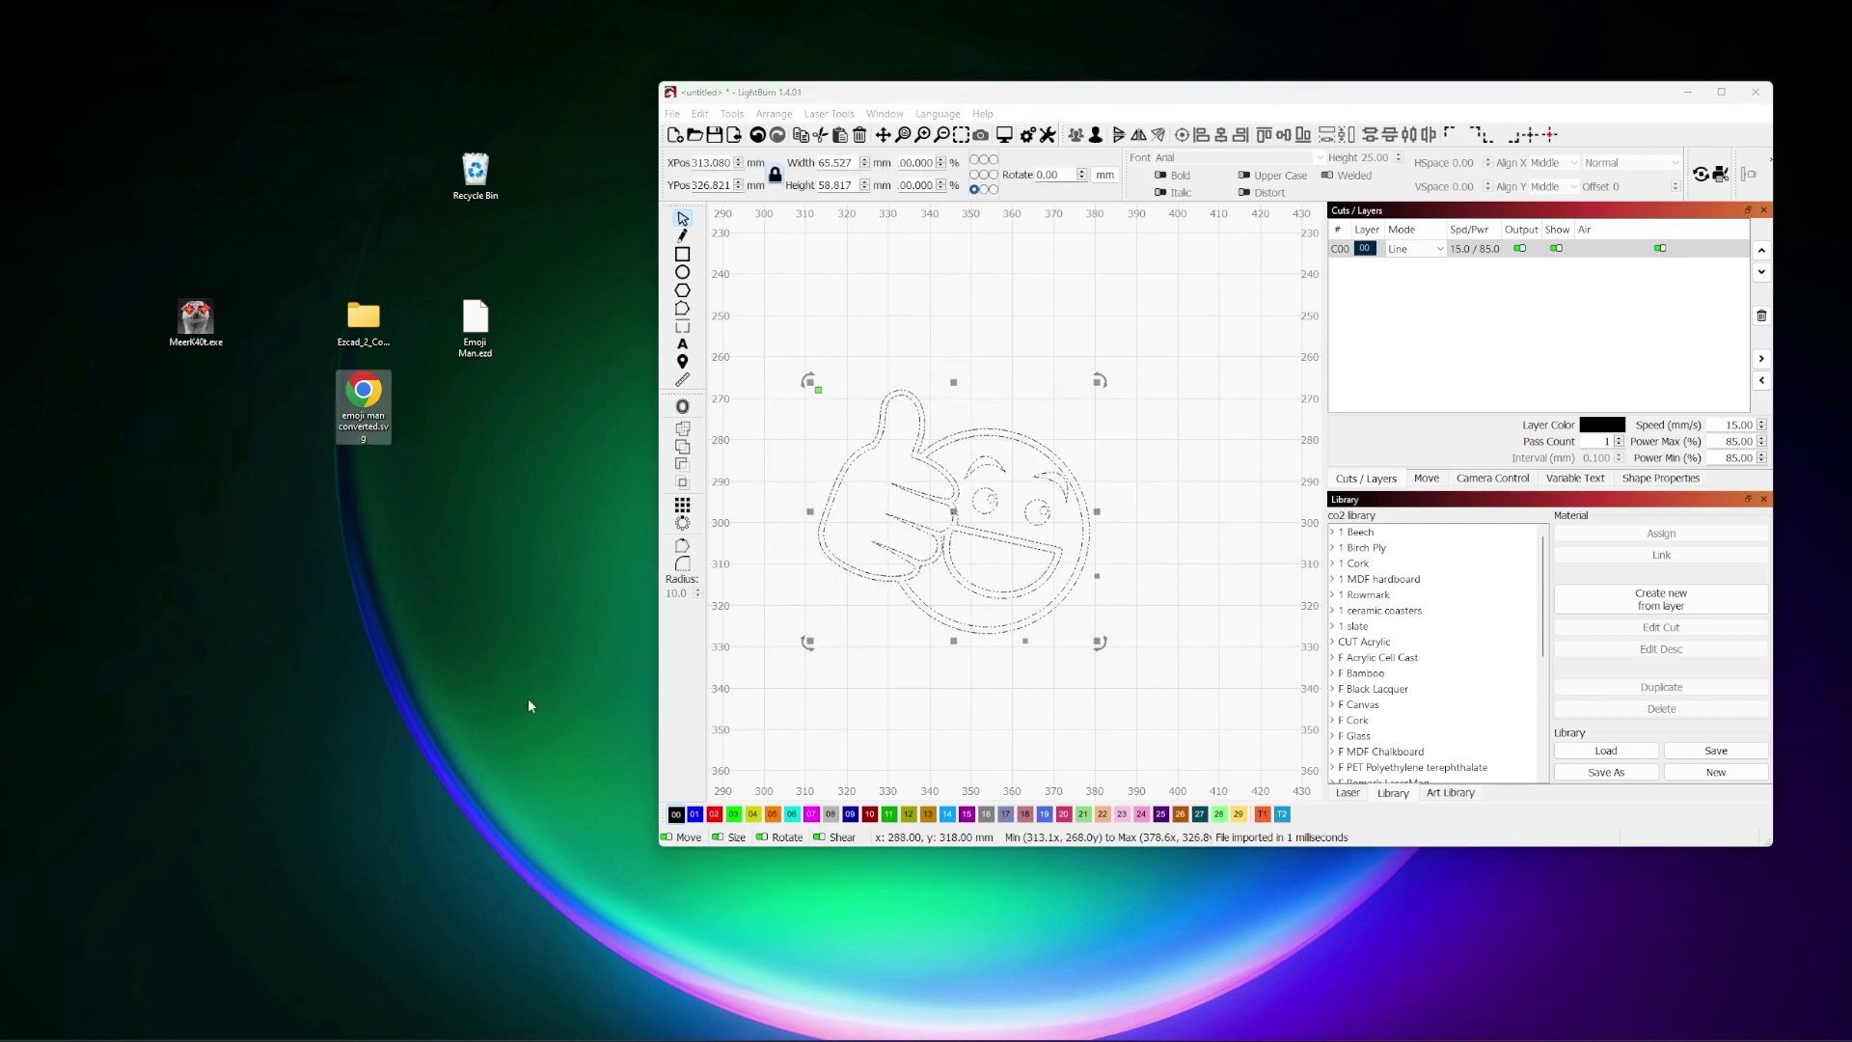
{"action": "left_click", "coordinate": [522, 585]}
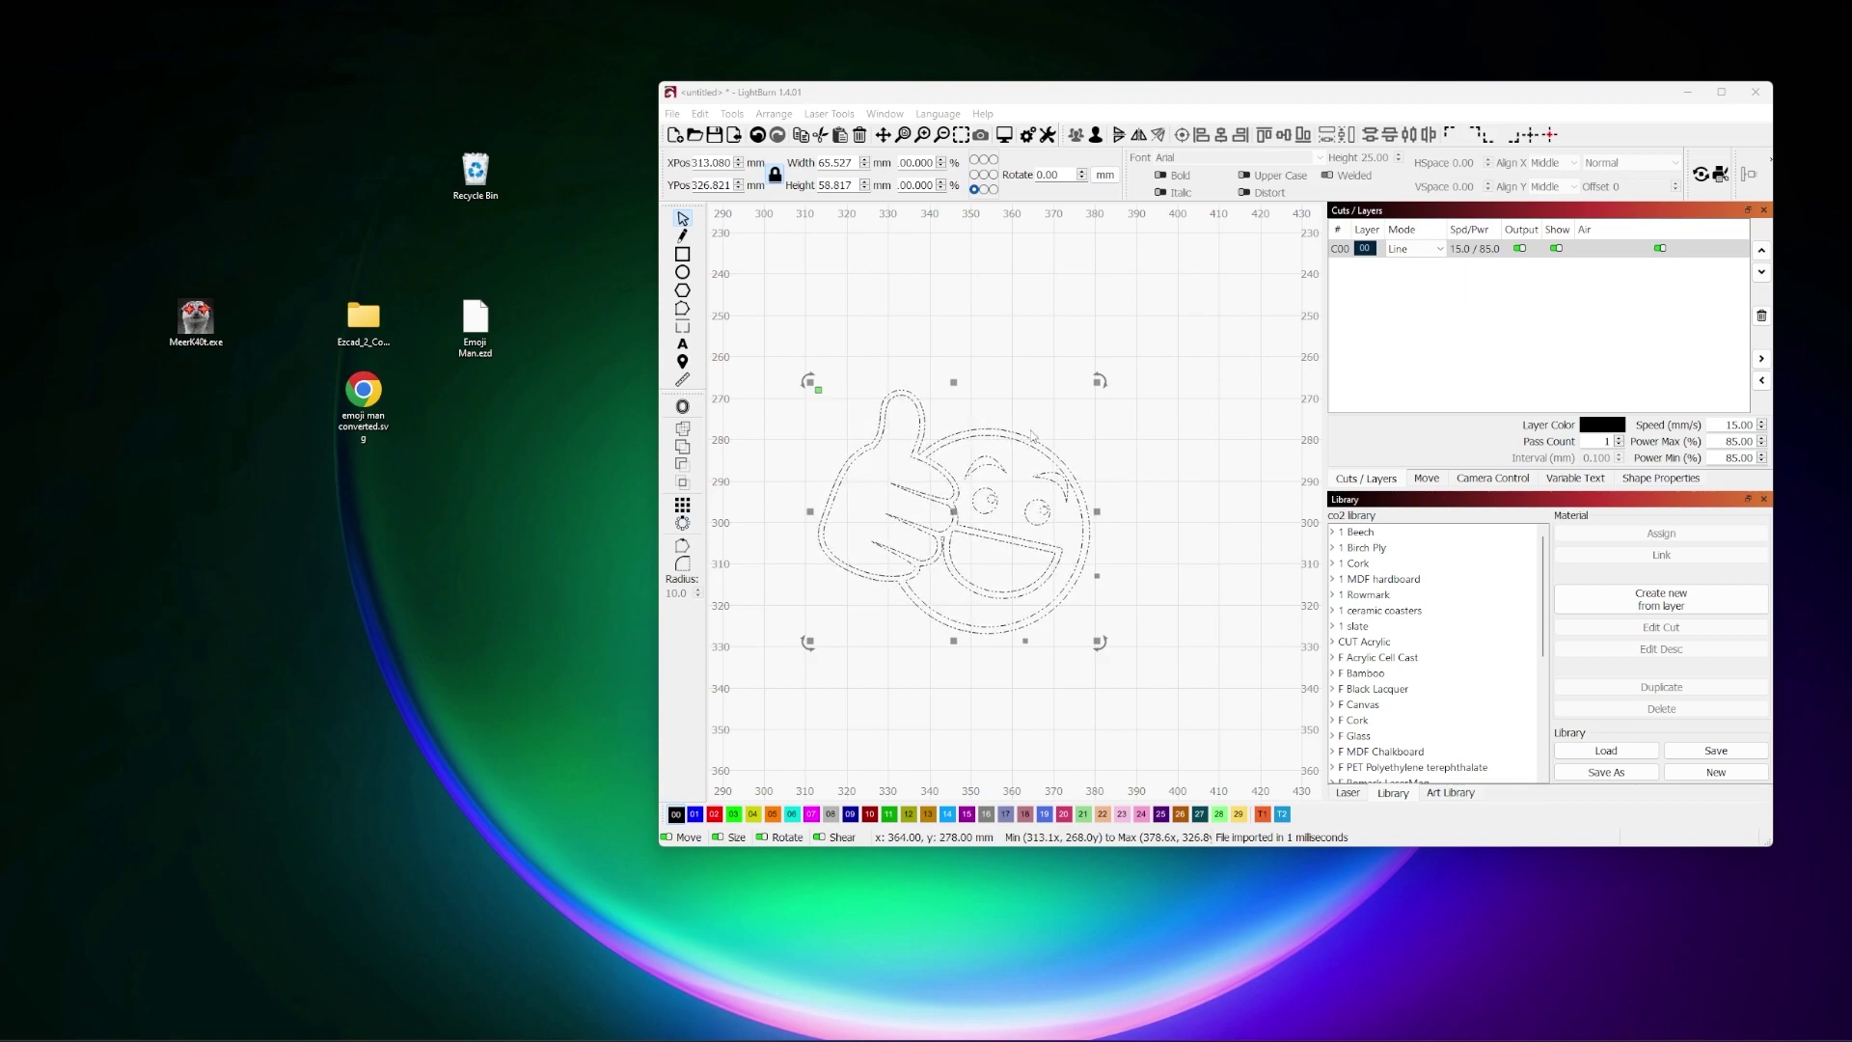
- Set the black 00 layer's mode to Fill and inspect the filled emoji face up close
{"action": "left_click", "coordinate": [1407, 250]}
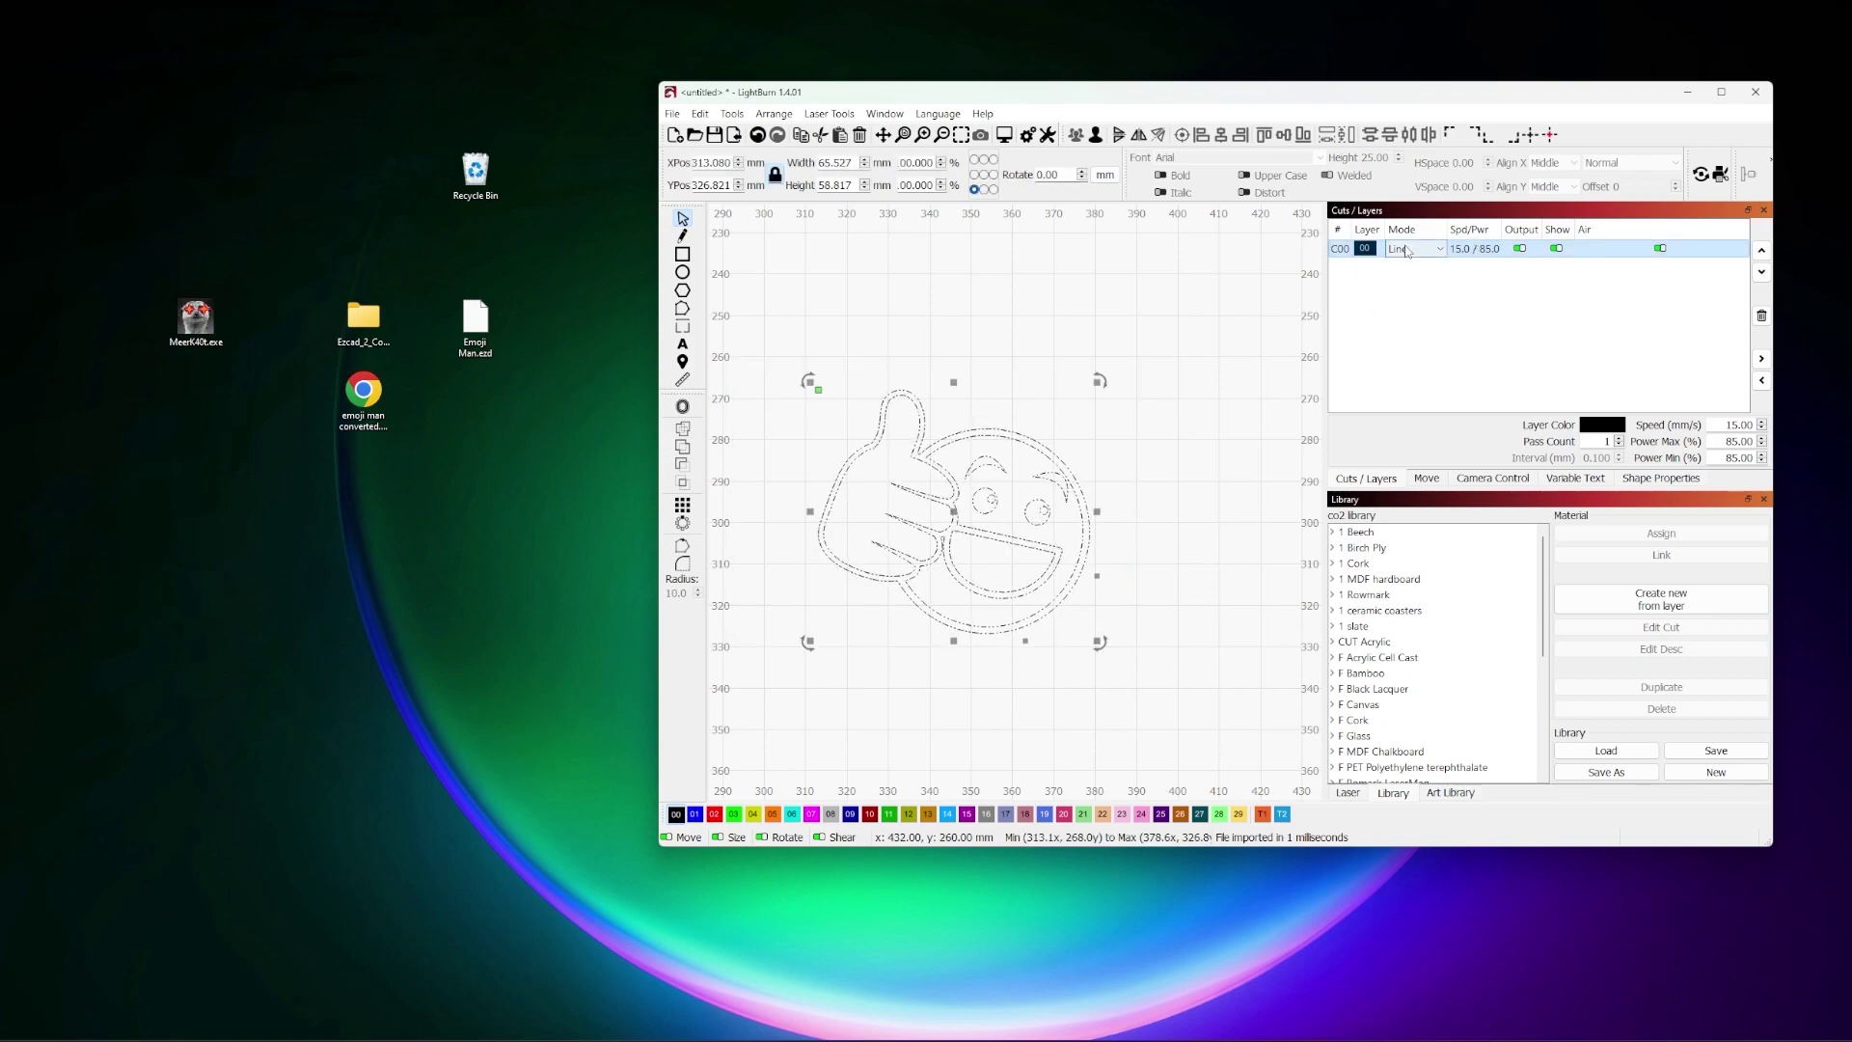
{"action": "left_click", "coordinate": [1407, 251]}
{"action": "left_click", "coordinate": [1426, 274]}
{"action": "left_click", "coordinate": [1183, 512]}
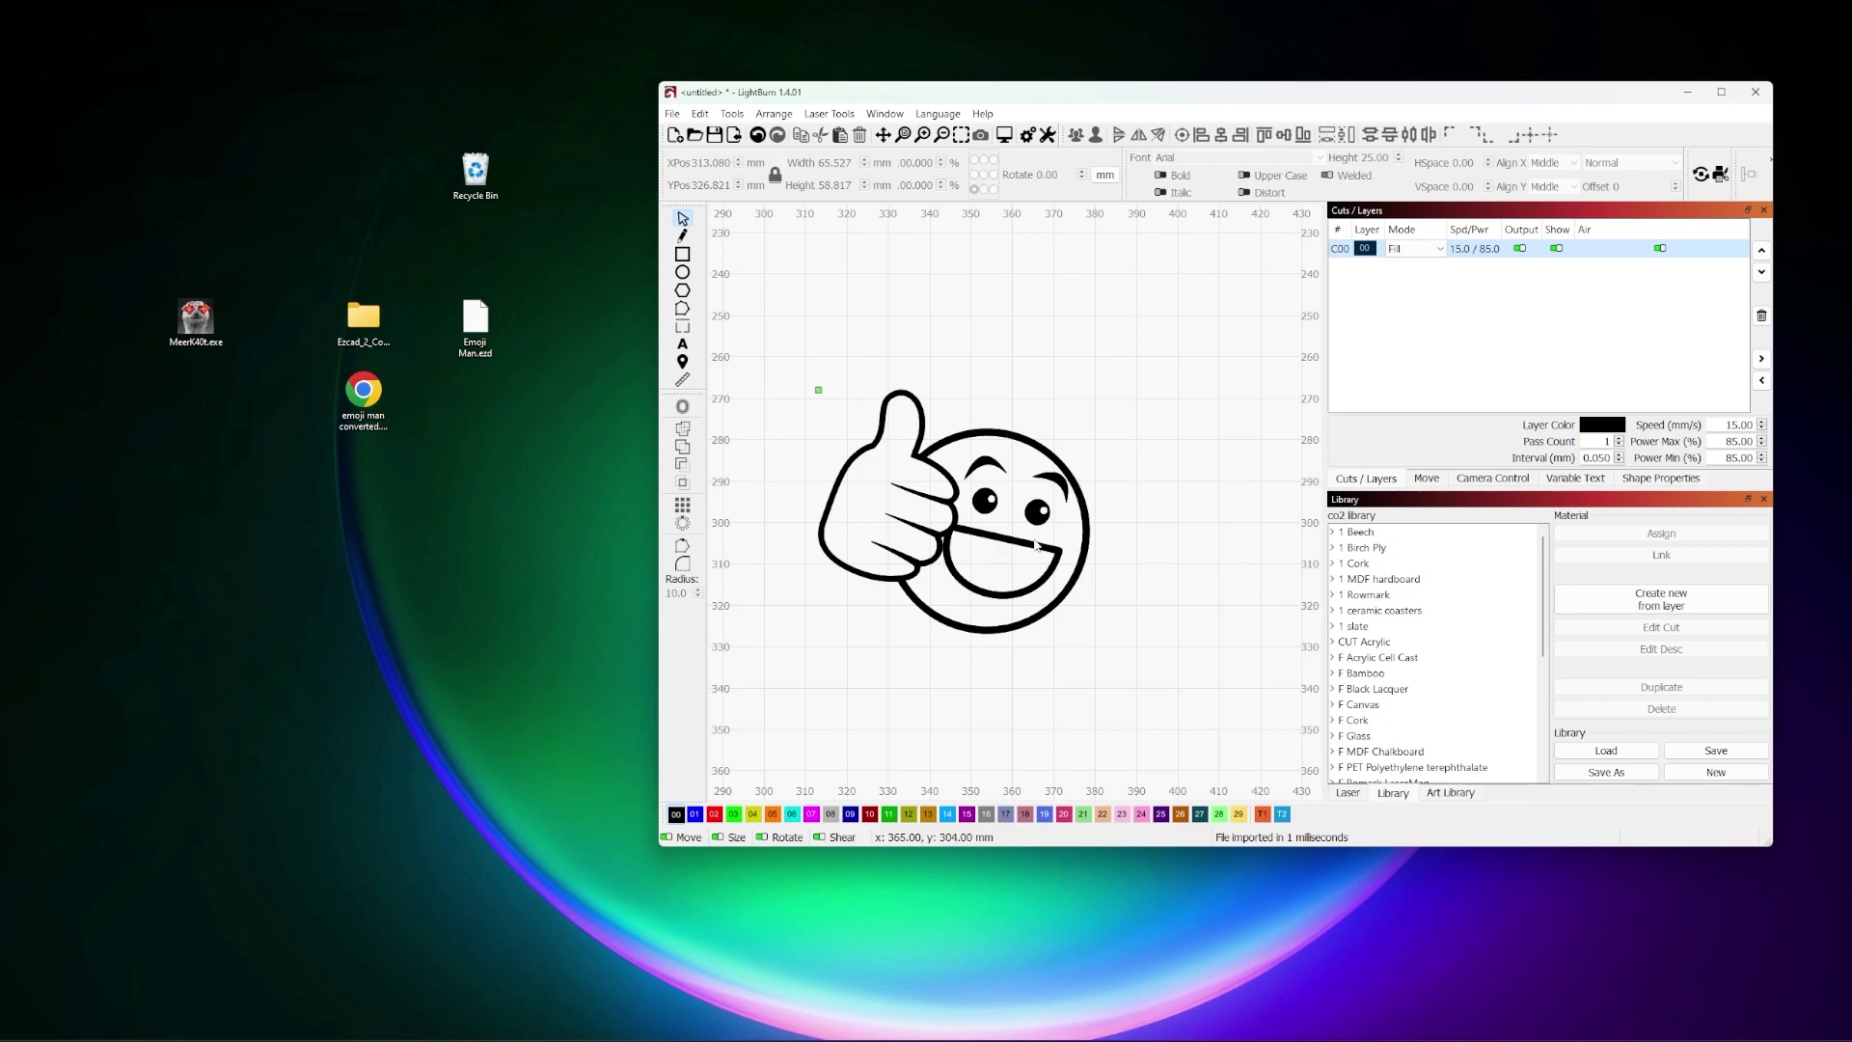
{"action": "scroll", "coordinate": [1034, 543], "scroll_direction": "up", "scroll_amount": 6}
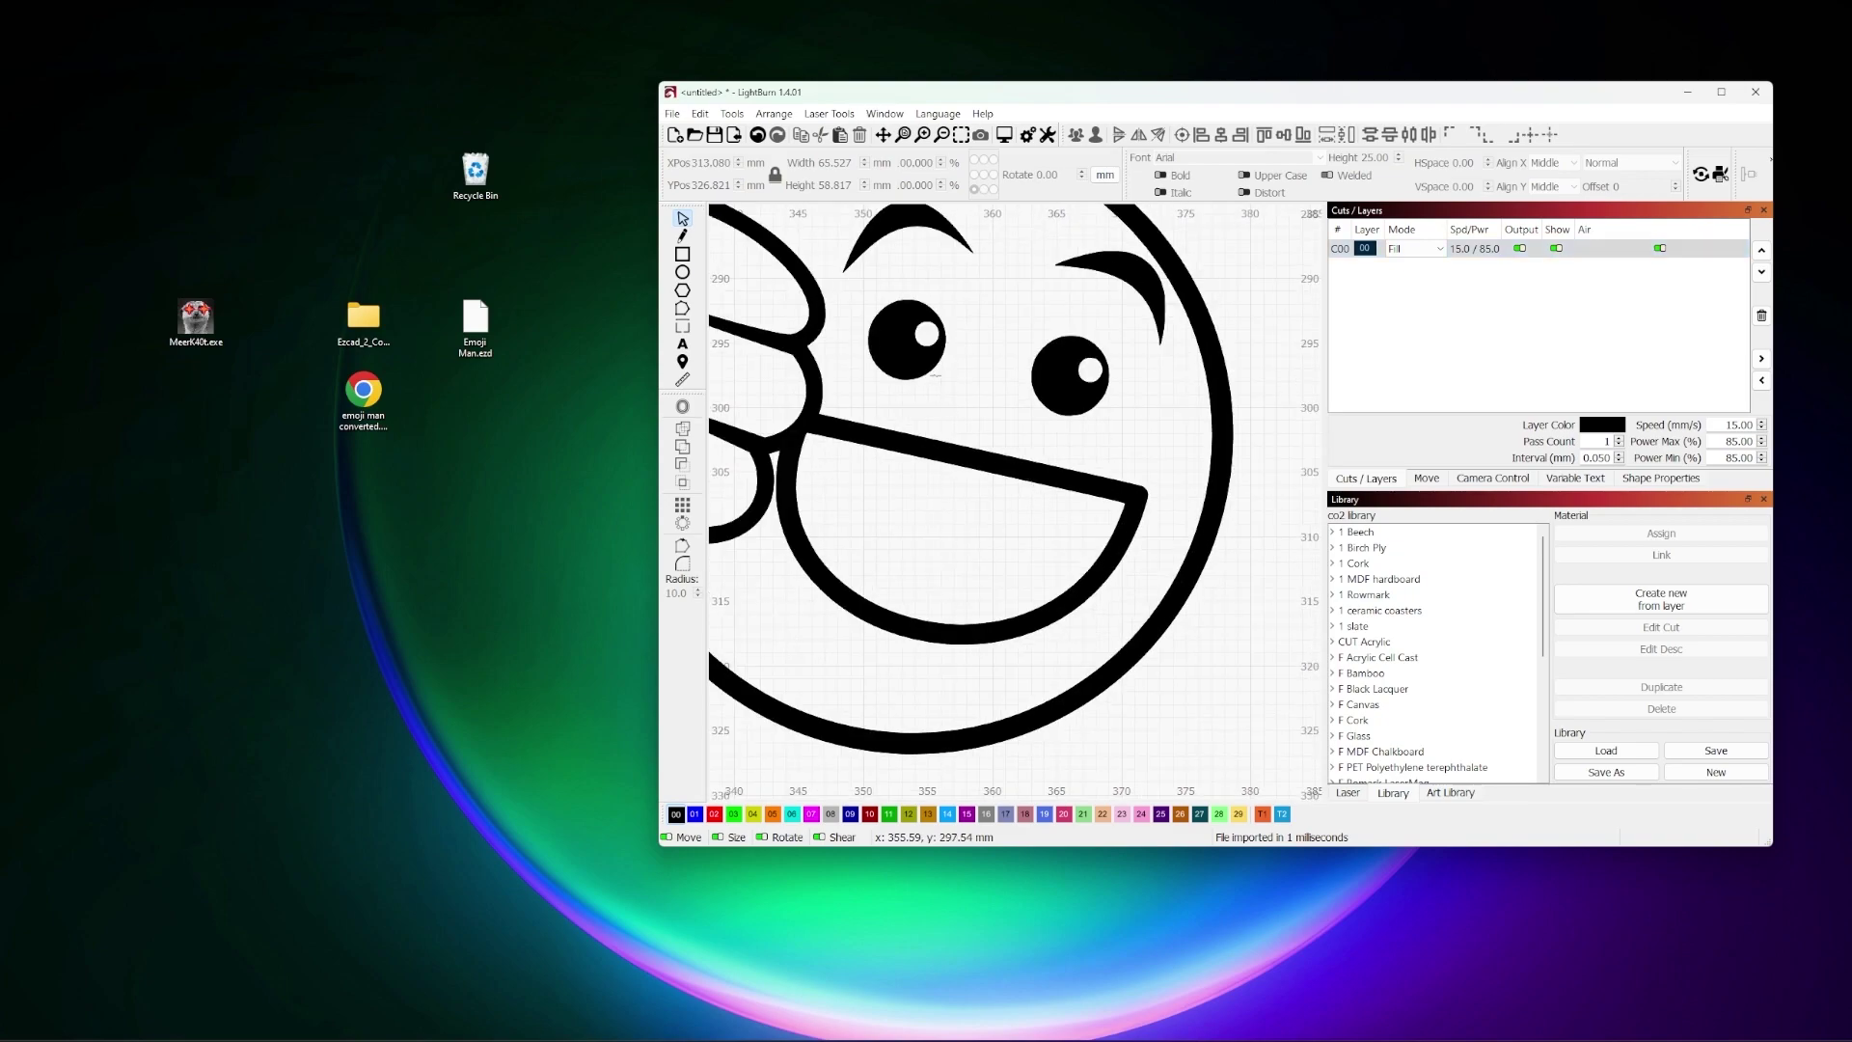
{"action": "scroll", "coordinate": [929, 376], "scroll_direction": "down", "scroll_amount": 3}
- Set the black 00 layer's mode back to Line
{"action": "left_click", "coordinate": [1413, 249]}
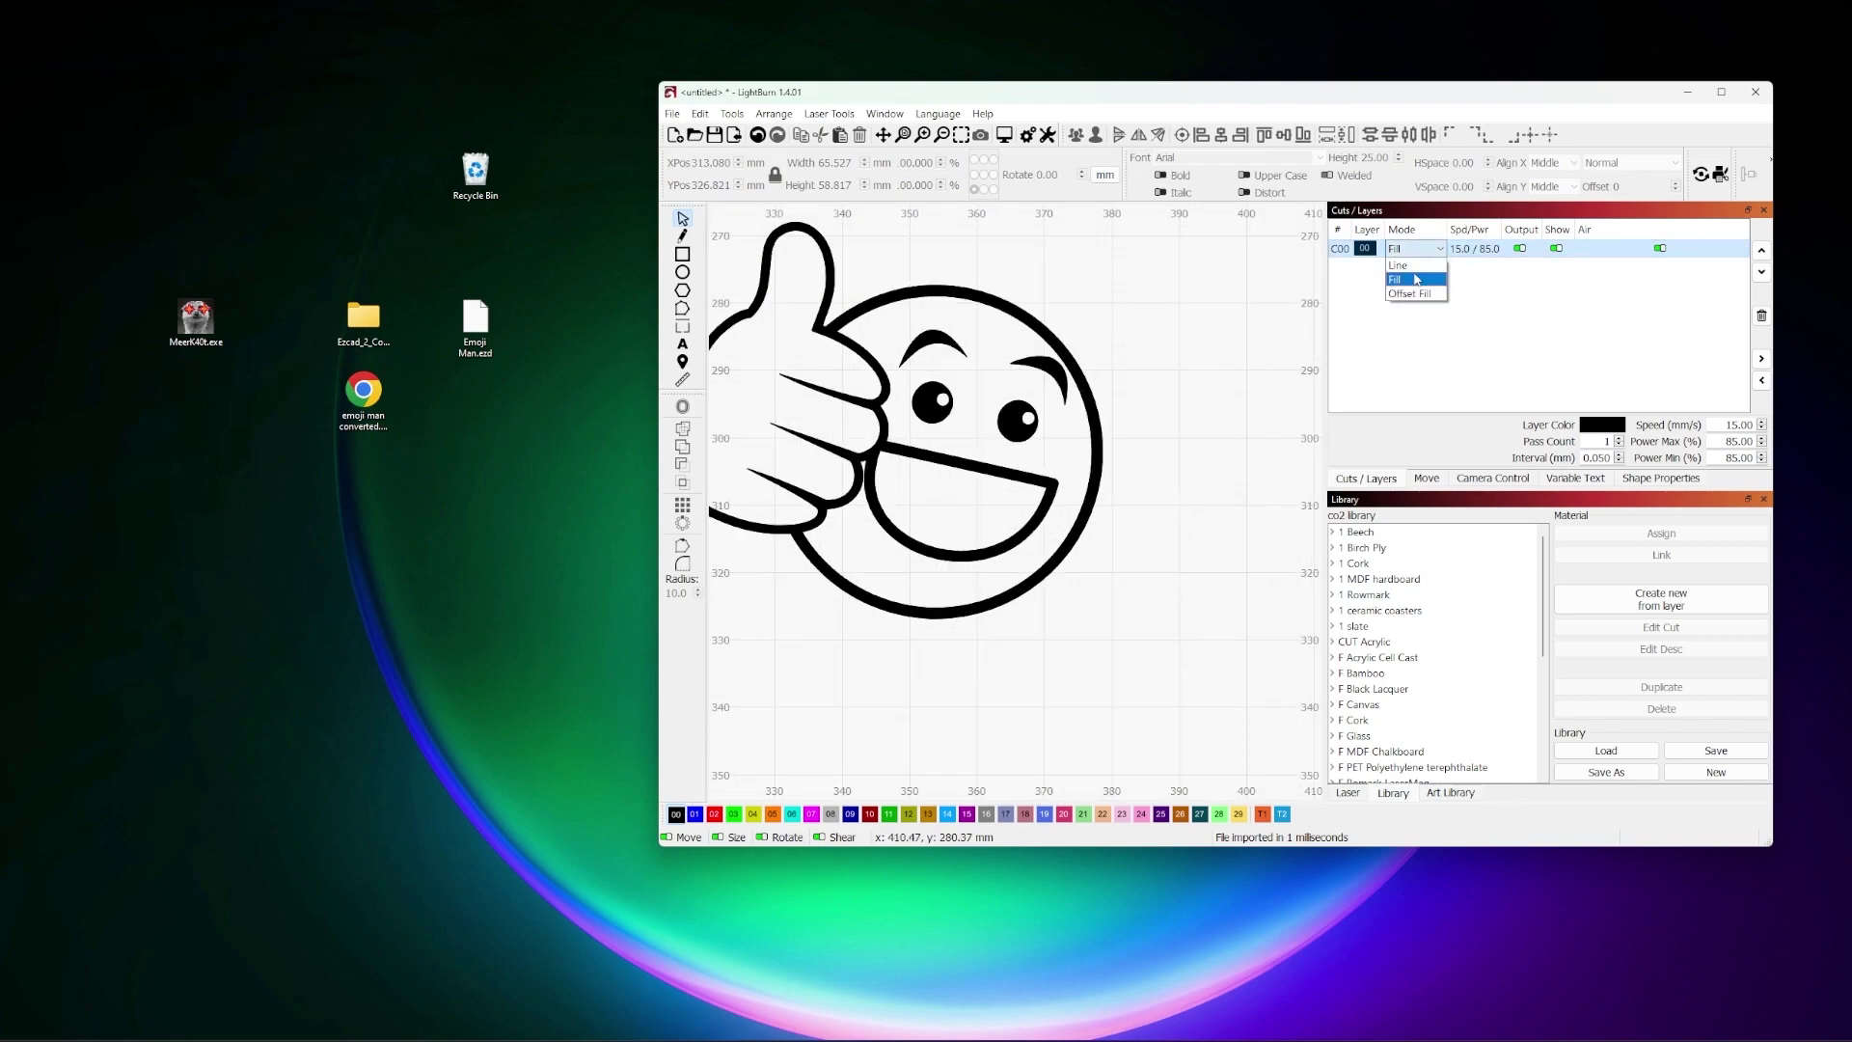
{"action": "left_click", "coordinate": [1398, 265]}
{"action": "scroll", "coordinate": [1138, 536], "scroll_direction": "down", "scroll_amount": 2}
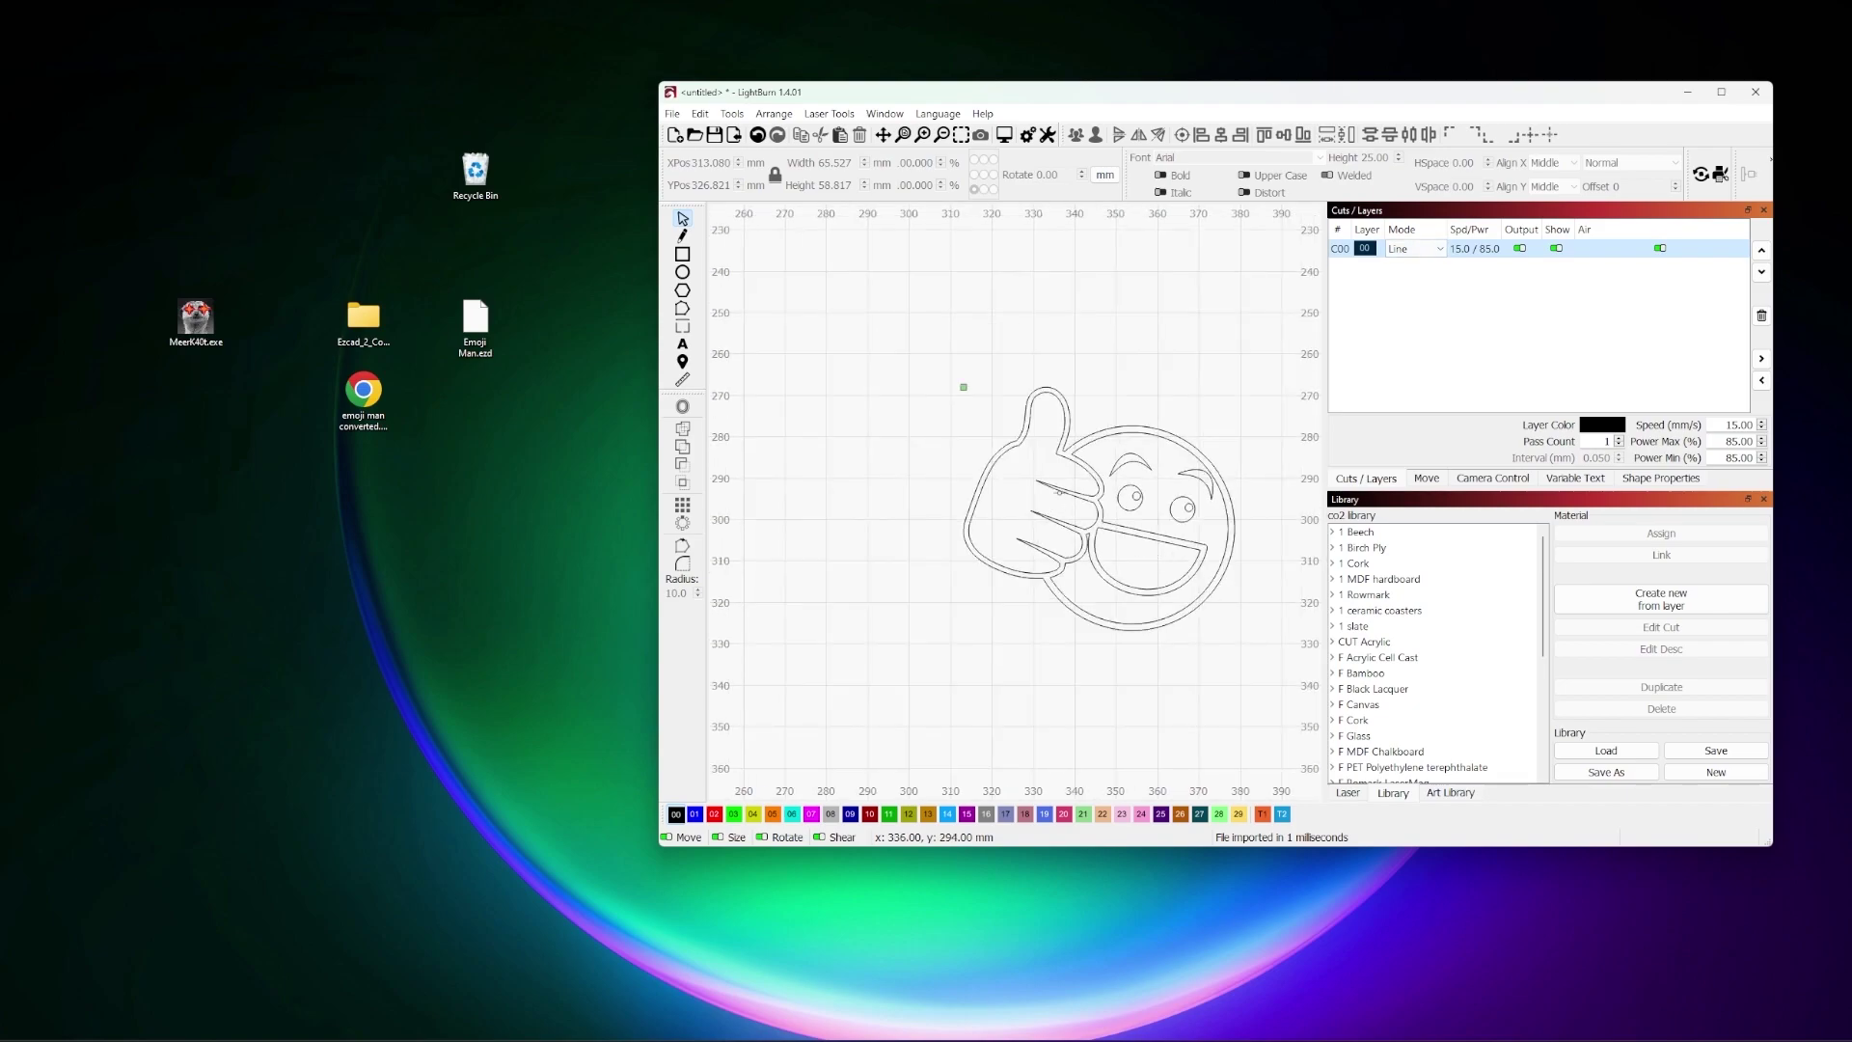
- Move the emoji to about X 281 mm, Y 319 mm, ungroup it, and clear the selection
{"action": "left_click", "coordinate": [1058, 495]}
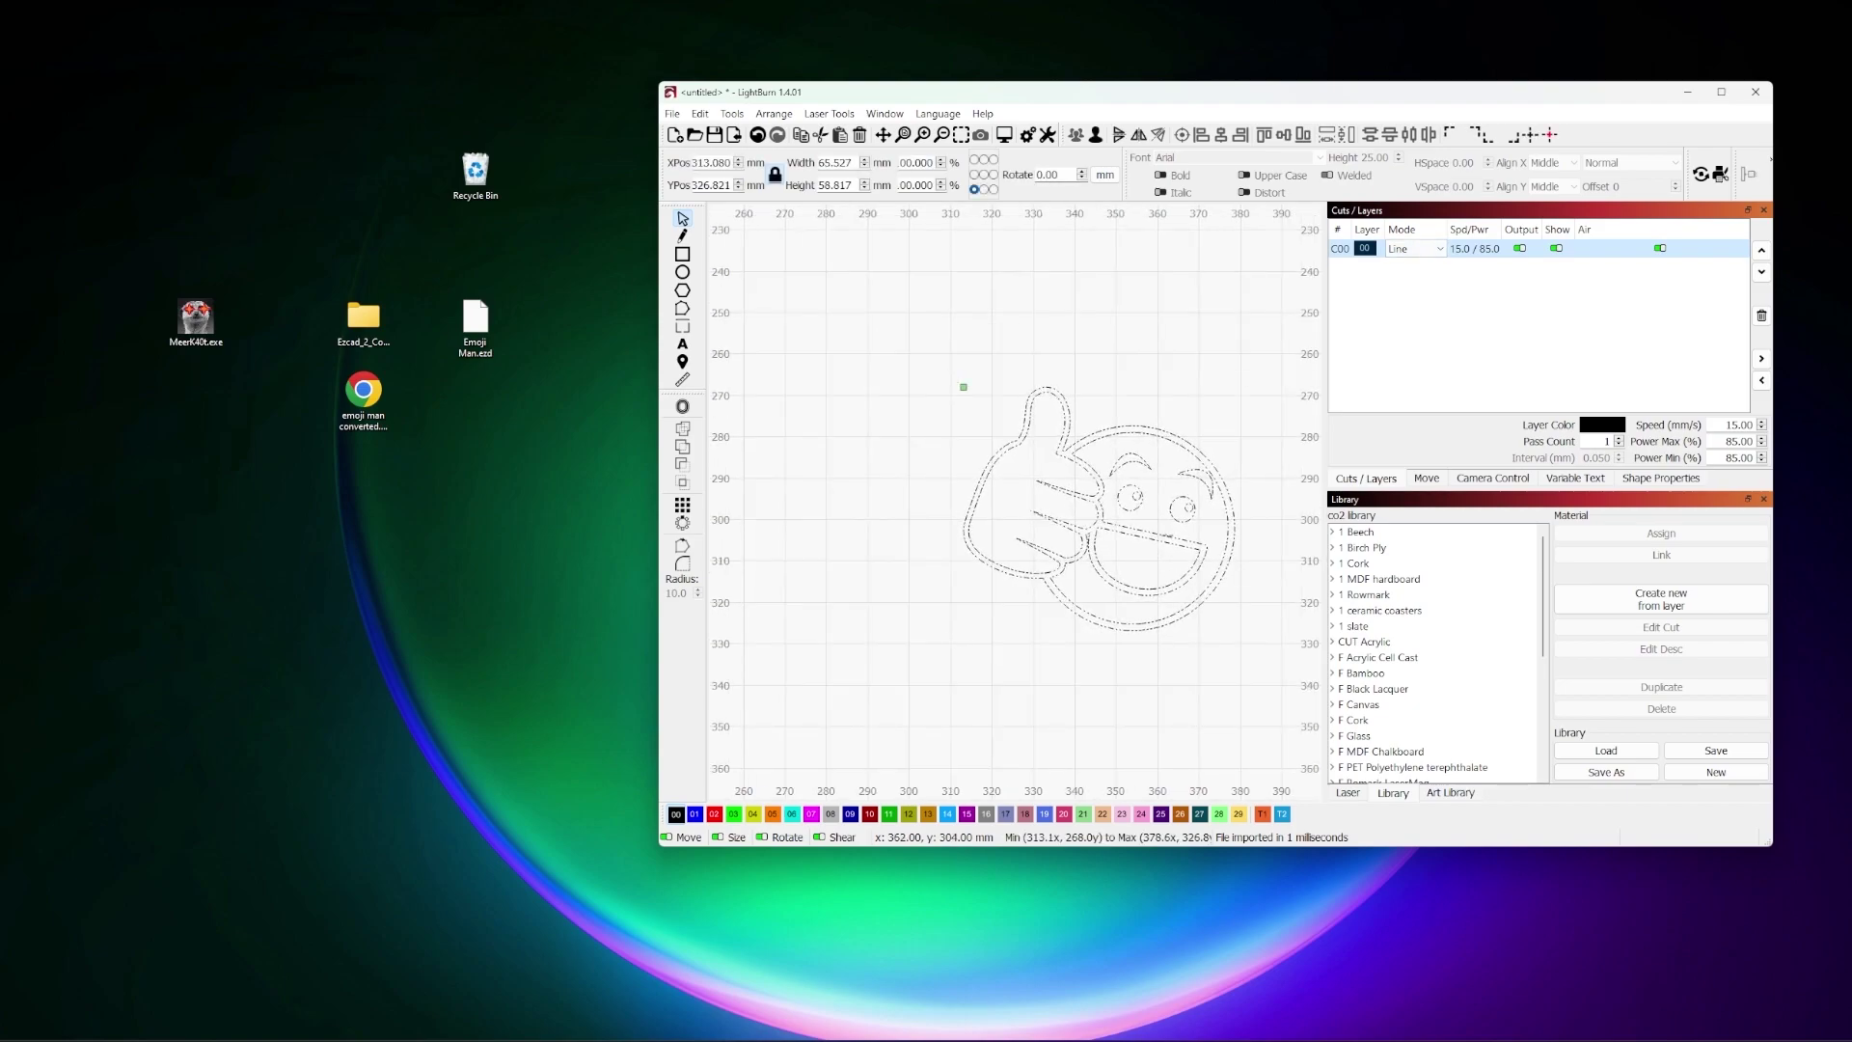
{"action": "left_click_drag", "start_coordinate": [1165, 536], "coordinate": [1032, 503]}
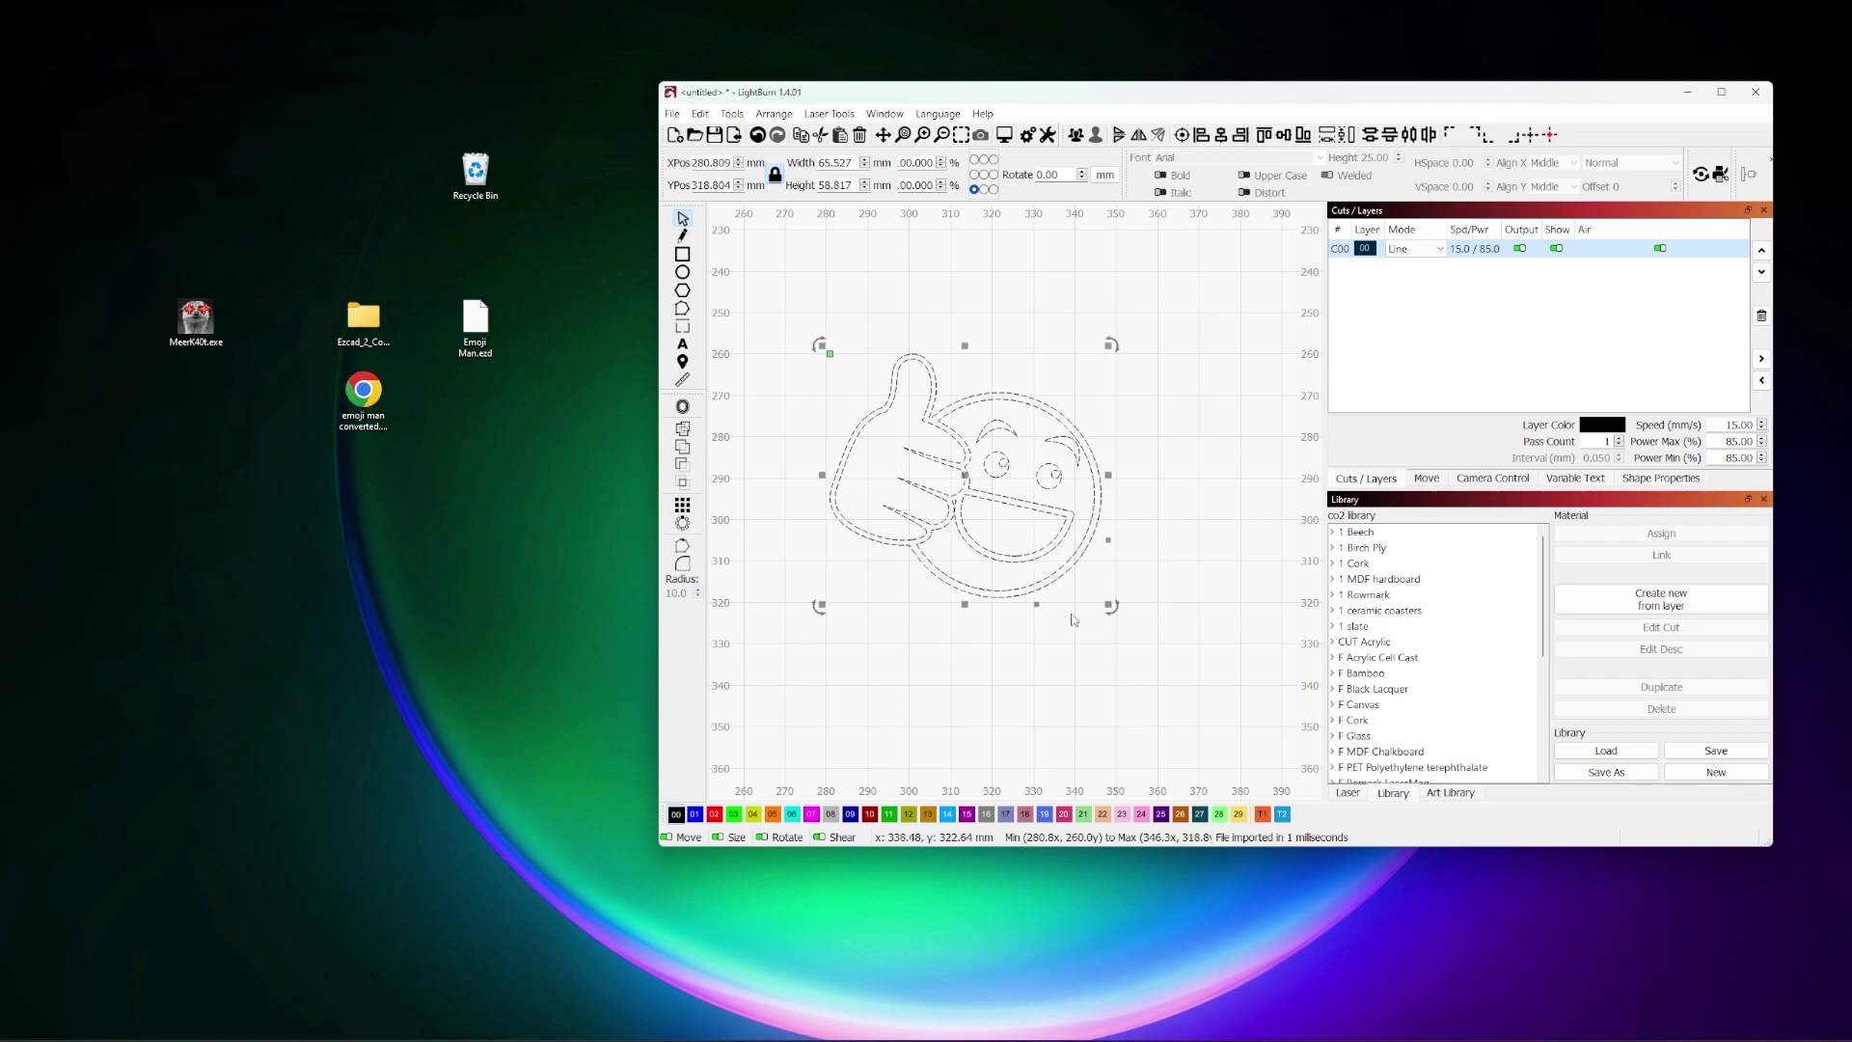
{"action": "left_click", "coordinate": [1175, 573]}
- Pull the mouth, the inner face outline and one eye out of the emoji as separate pieces
{"action": "left_click_drag", "start_coordinate": [1017, 521], "coordinate": [1124, 582]}
{"action": "left_click_drag", "start_coordinate": [1015, 496], "coordinate": [1042, 366]}
{"action": "left_click", "coordinate": [999, 469]}
{"action": "left_click_drag", "start_coordinate": [999, 469], "coordinate": [1208, 481]}
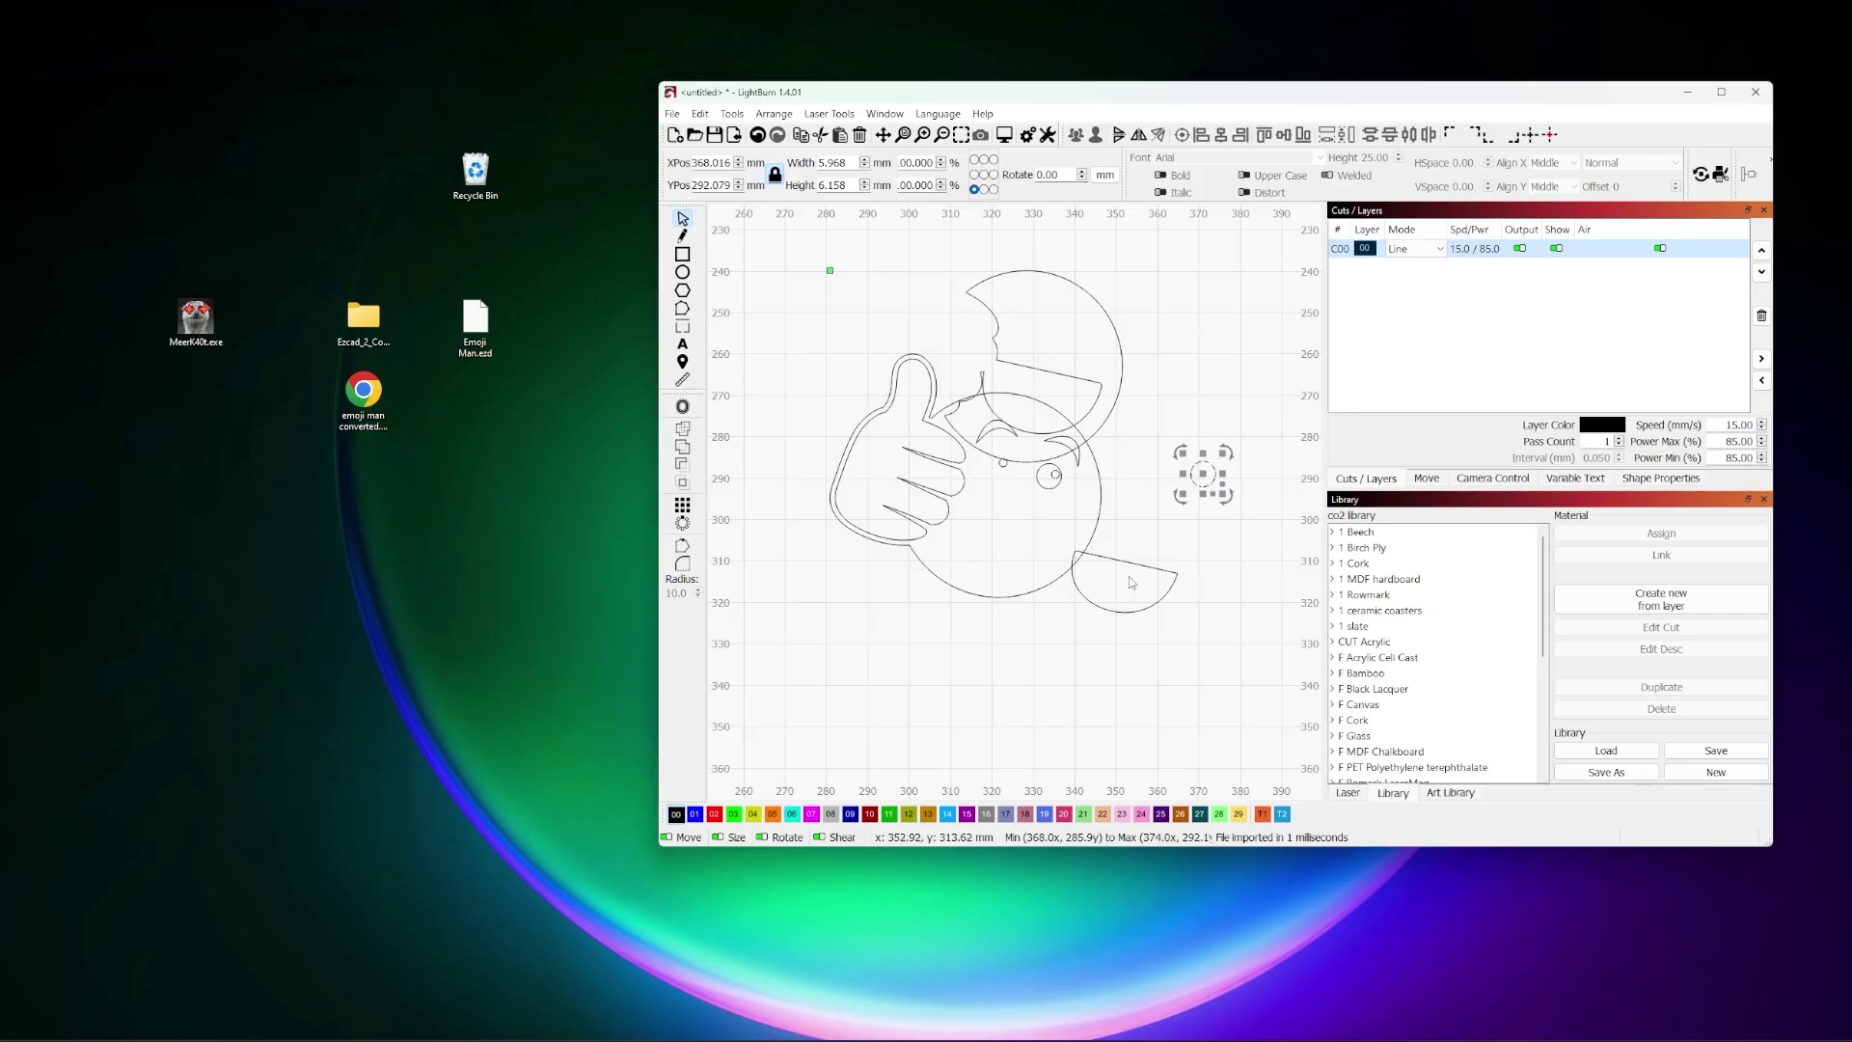
- Undo the moves of the separated emoji pieces and clear the selection
{"action": "key", "text": "ctrl+z"}
{"action": "key", "text": "ctrl+z"}
{"action": "key", "text": "ctrl+z"}
{"action": "key", "text": "ctrl+z"}
{"action": "key", "text": "Escape"}
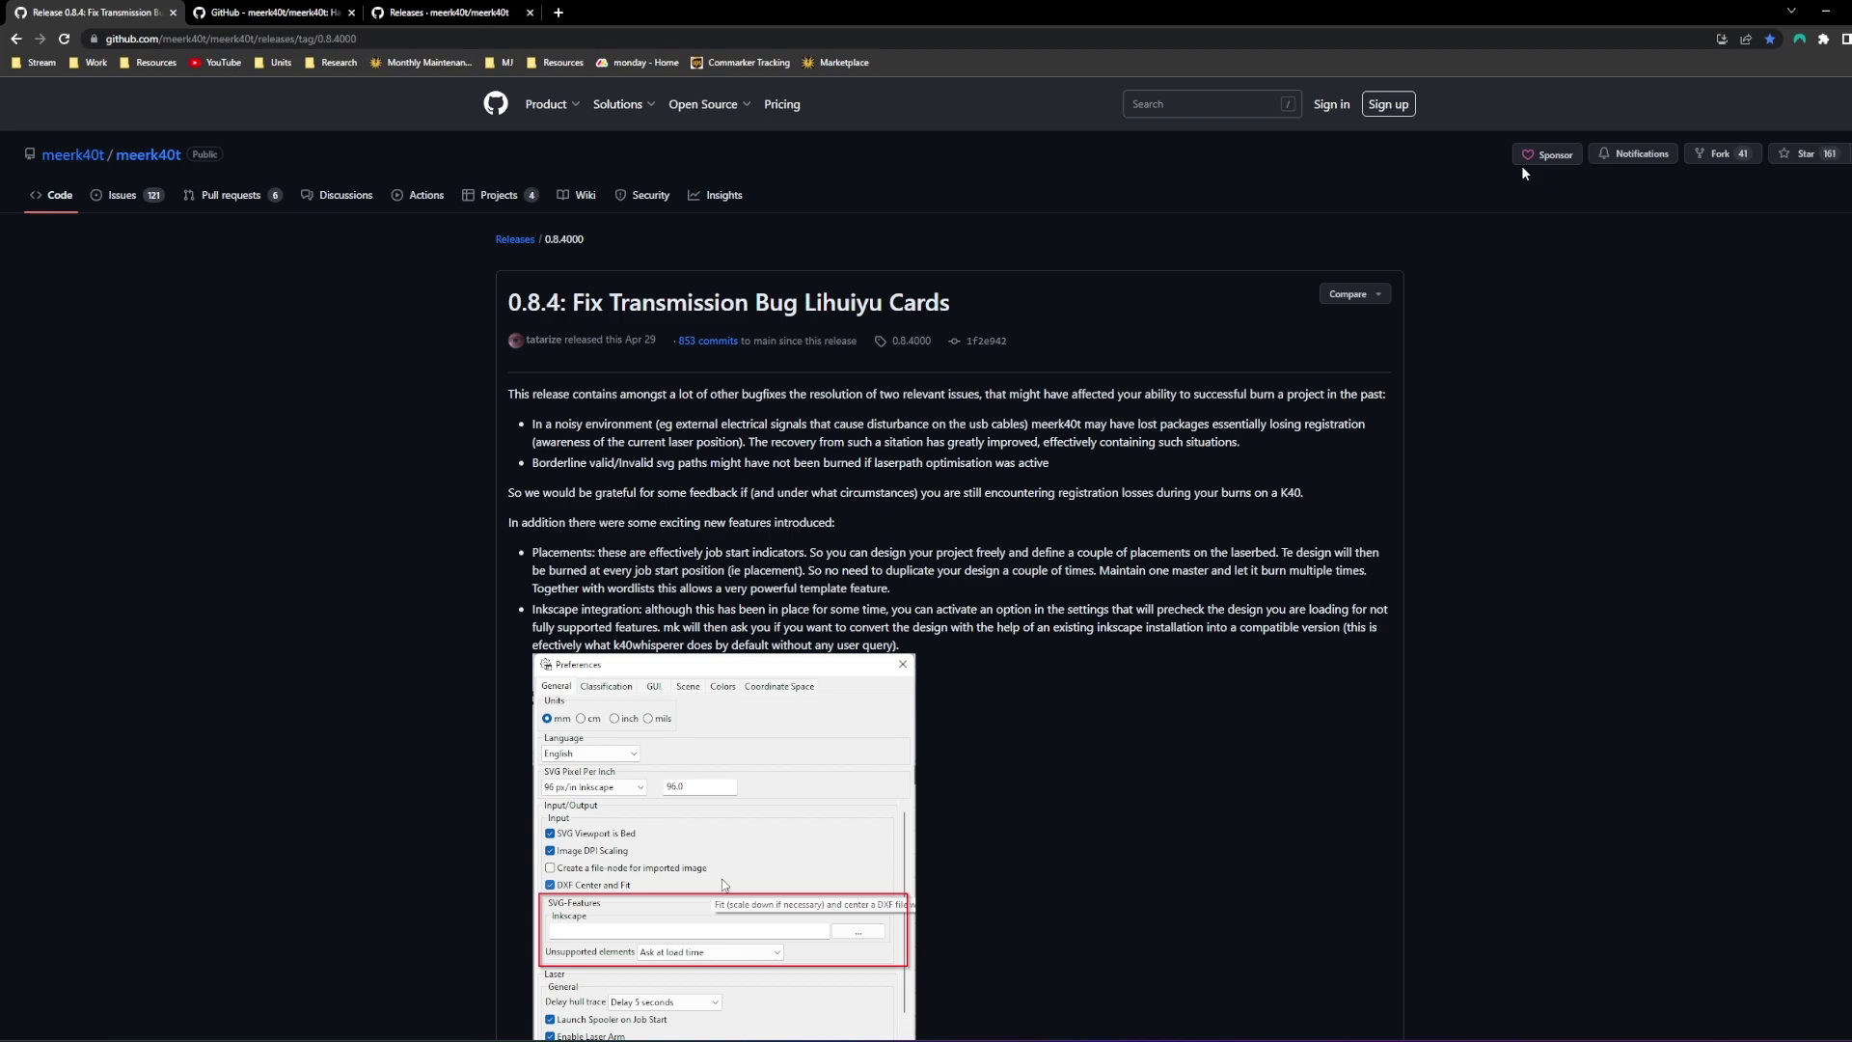
- Switch to the browser, view MeerK40t's GitHub releases list and sponsor page, and go to the download assets of release 0.8.4
{"action": "left_click", "coordinate": [450, 12]}
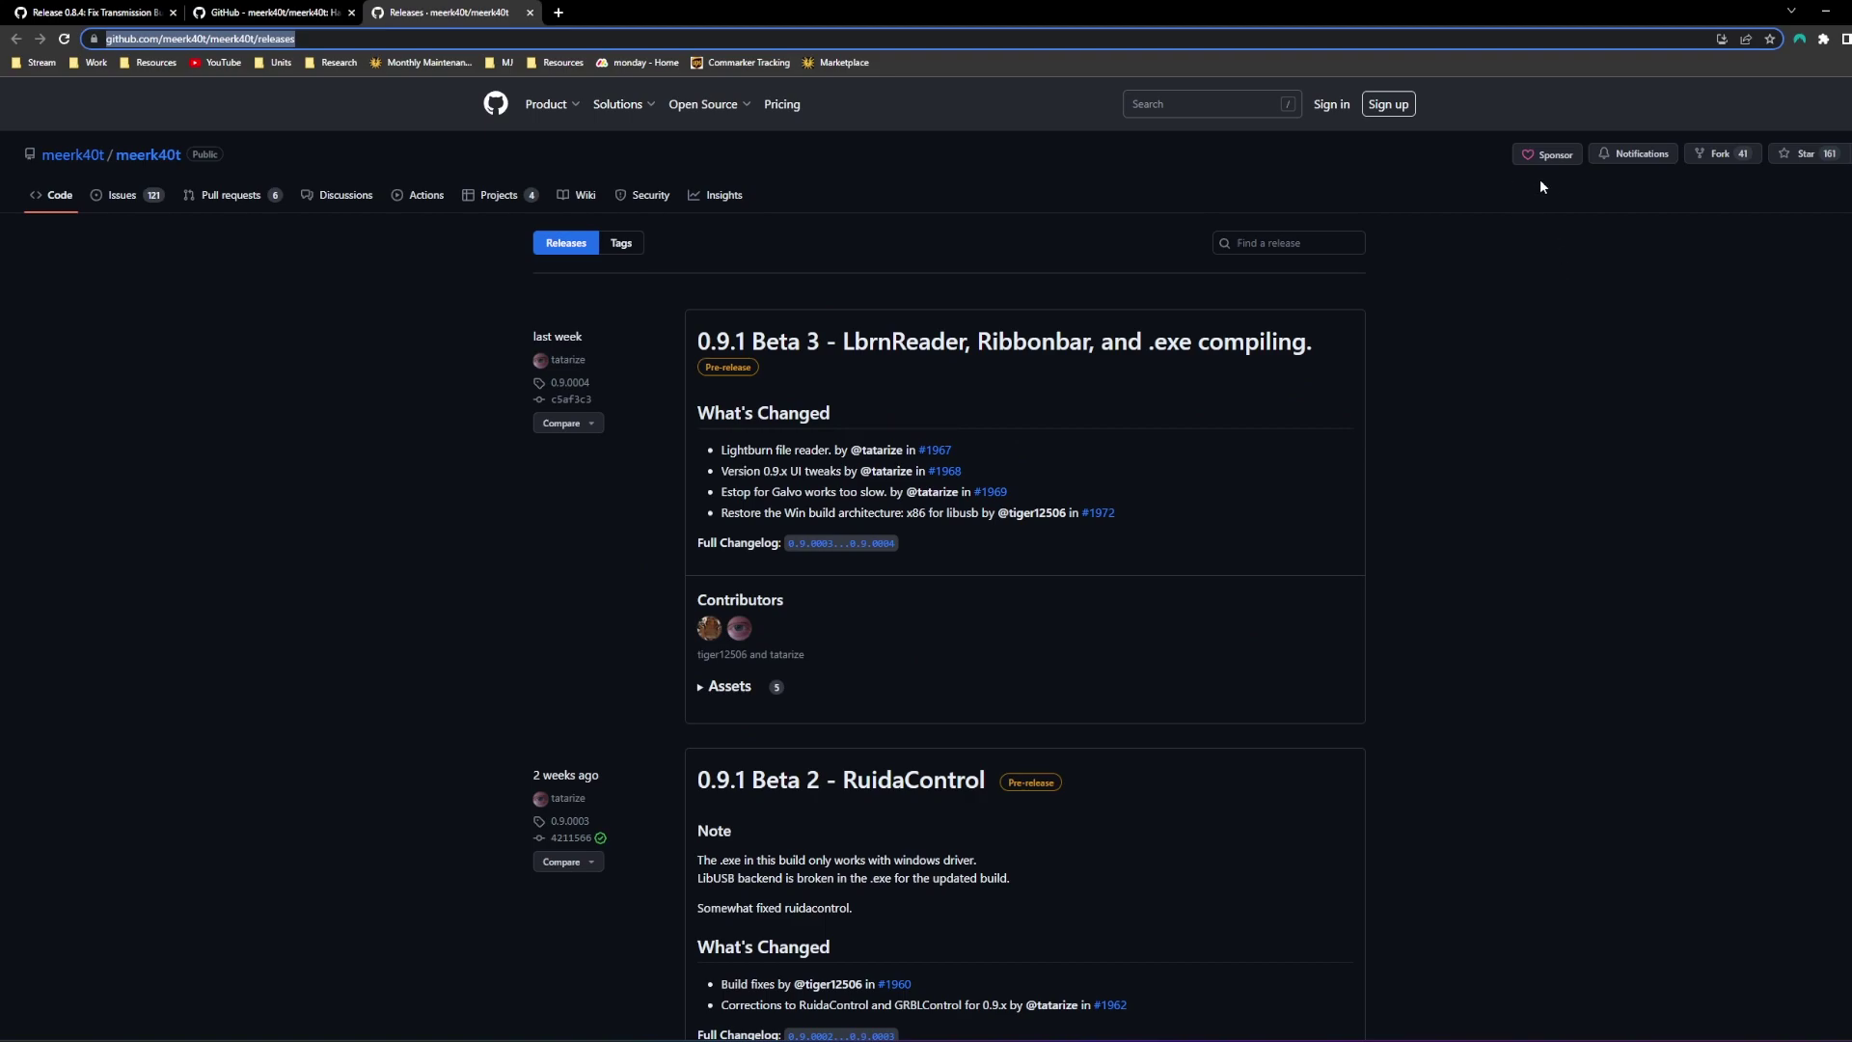
{"action": "left_click", "coordinate": [1536, 157]}
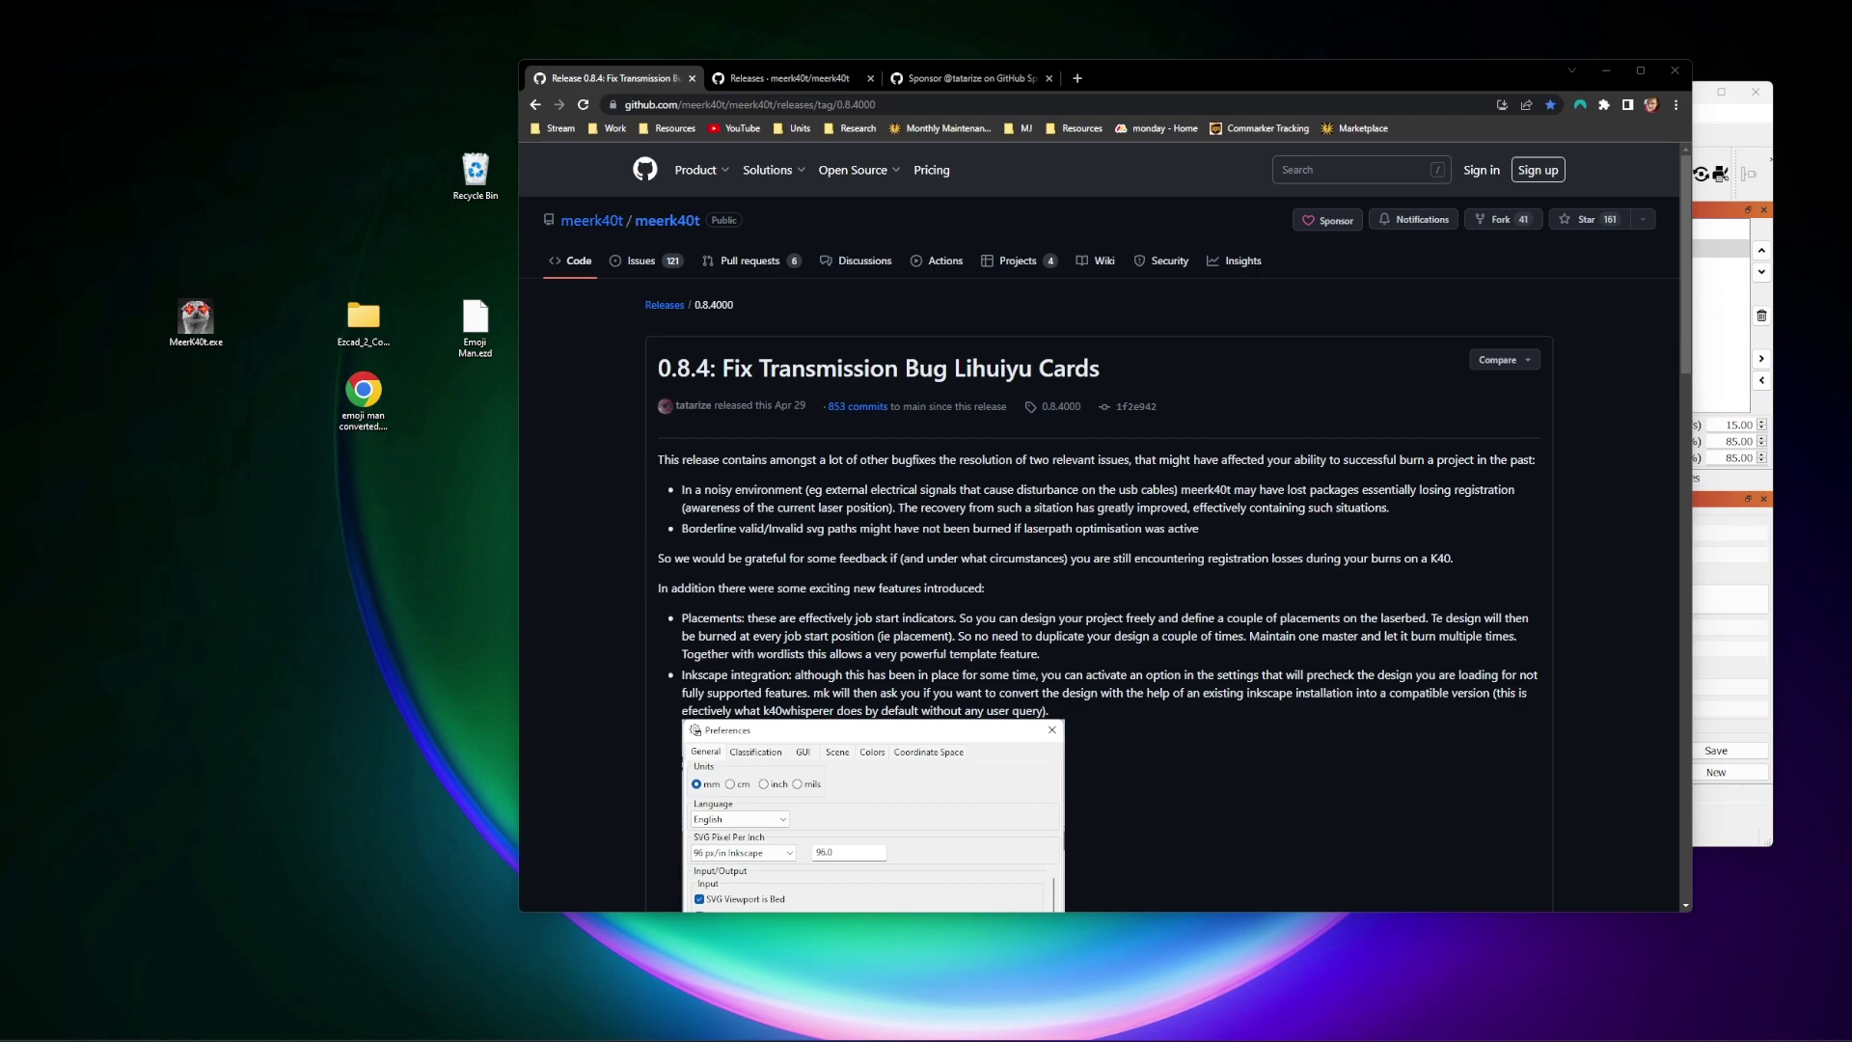
{"action": "left_click", "coordinate": [789, 78]}
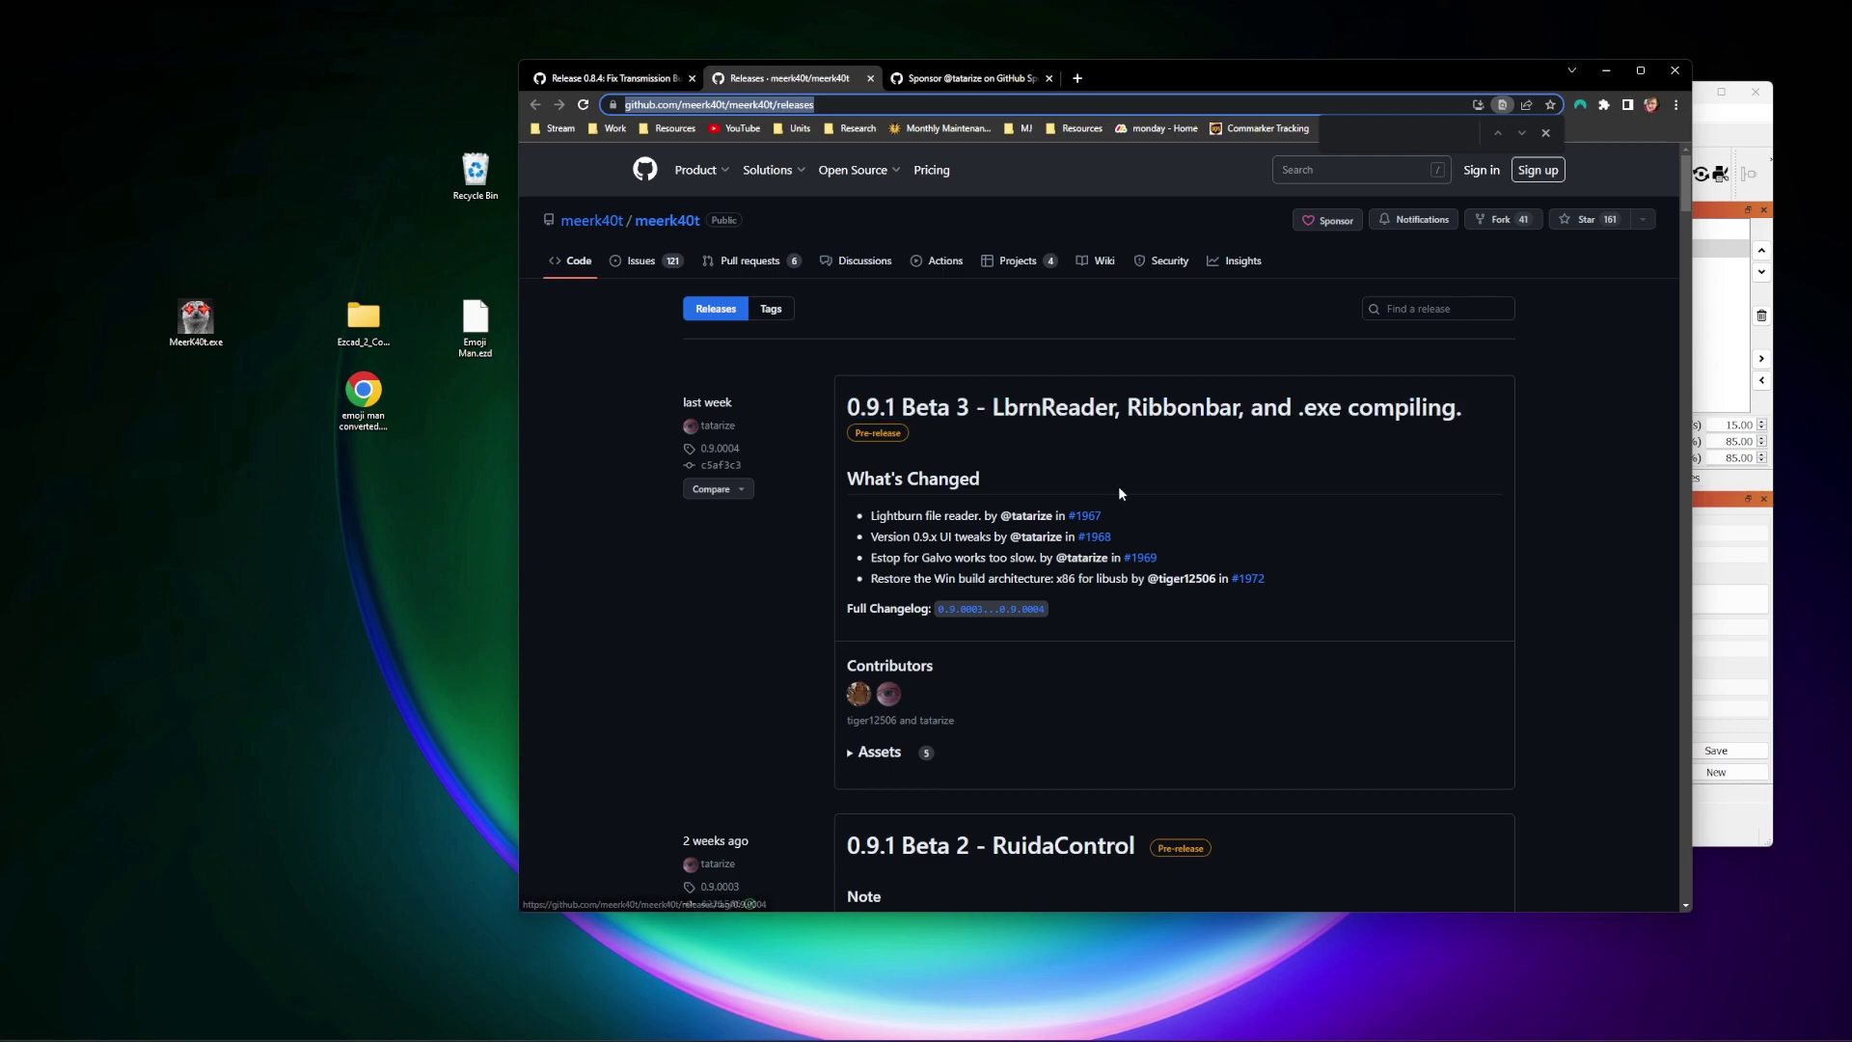
{"action": "left_click", "coordinate": [629, 84]}
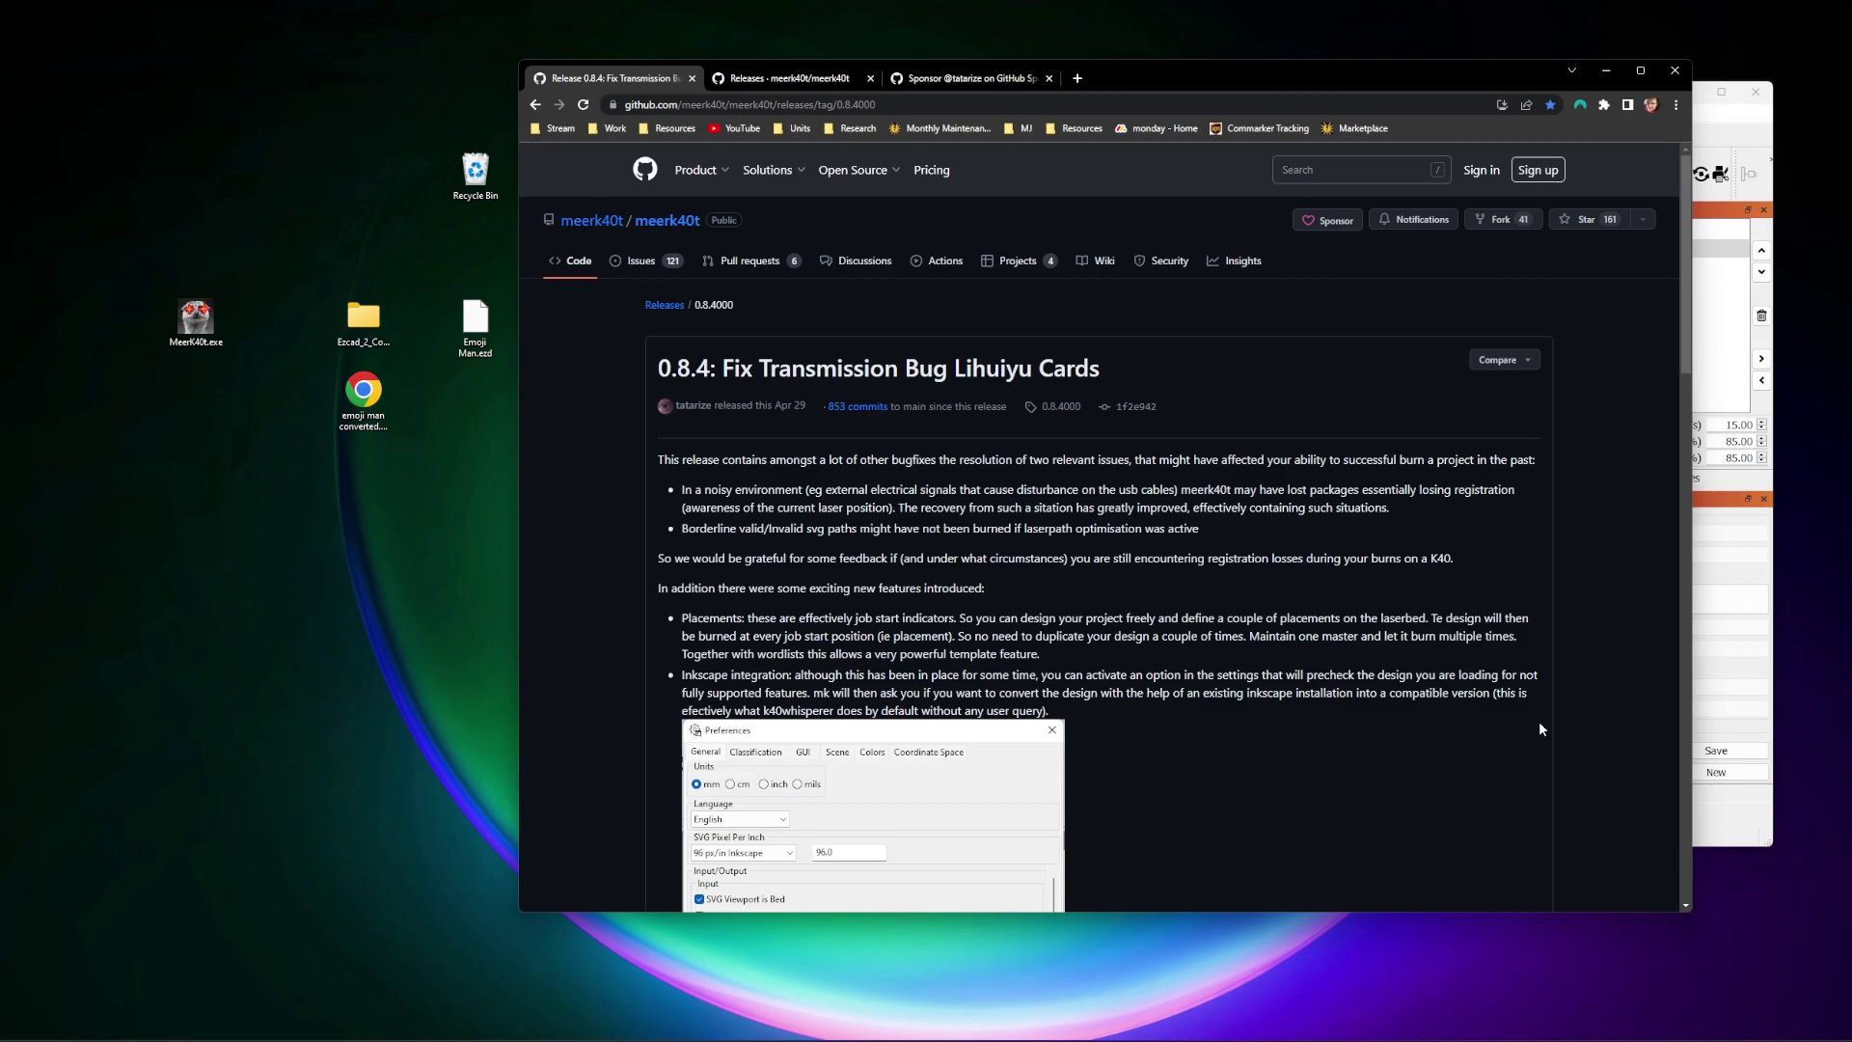
{"action": "scroll", "coordinate": [1126, 691], "scroll_direction": "down", "scroll_amount": 20}
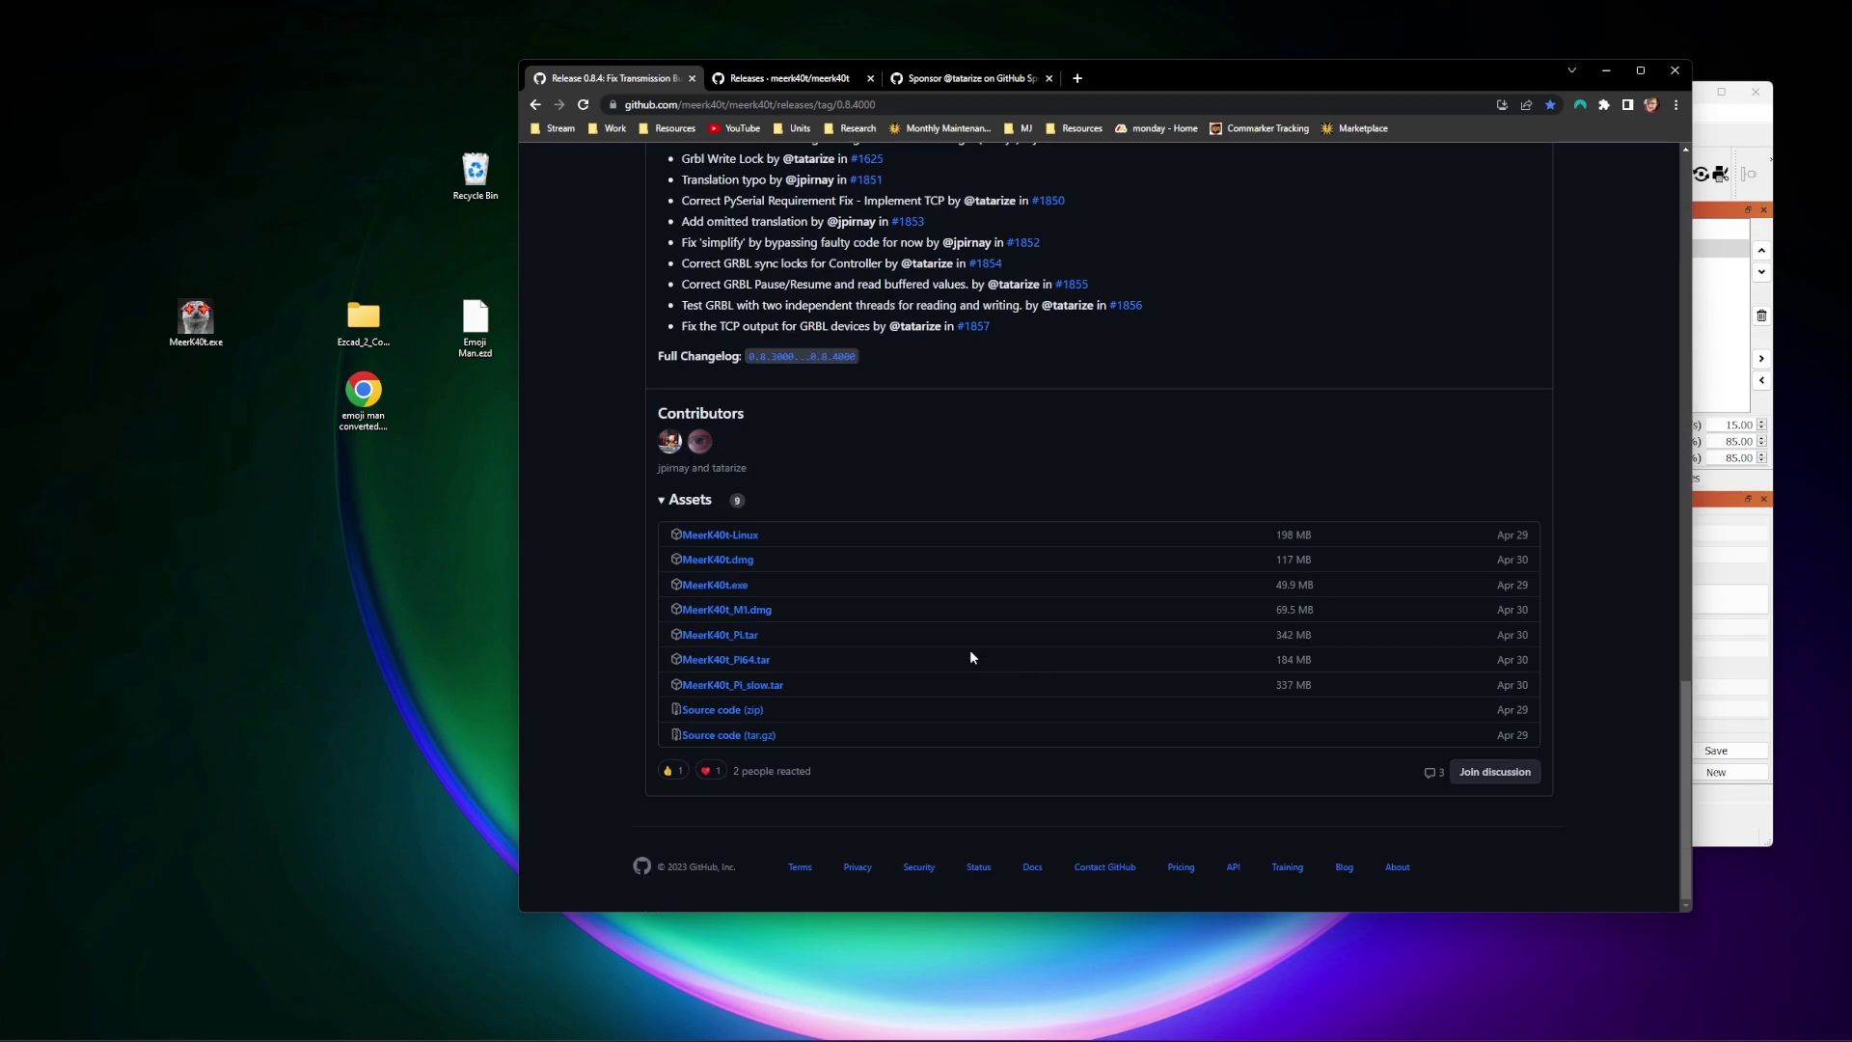